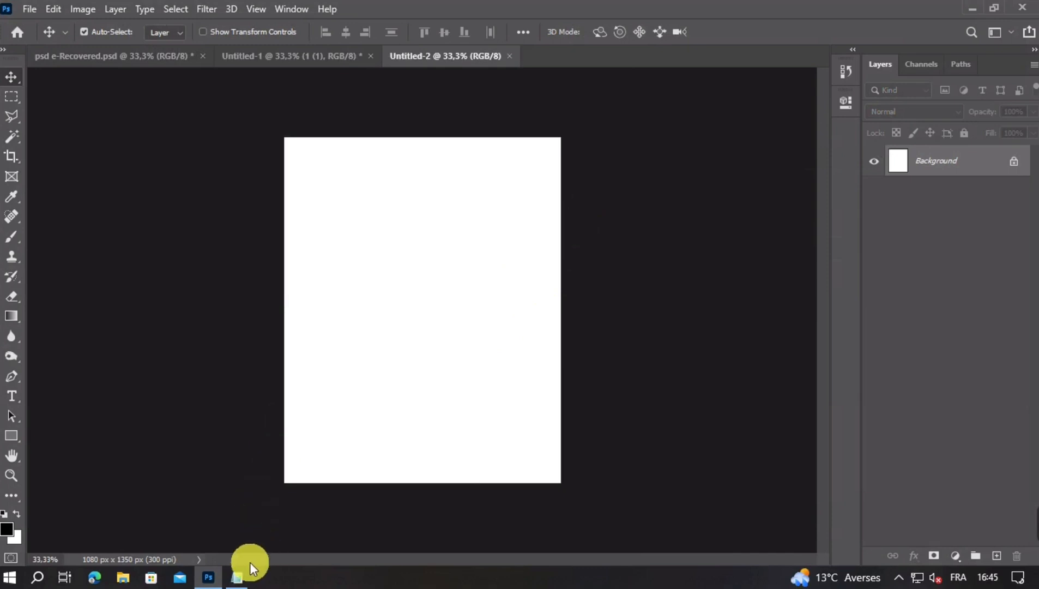
Step: Add a Solid Color fill layer in dark blue 002a5f, using the first colour code from the text file
click(240, 578)
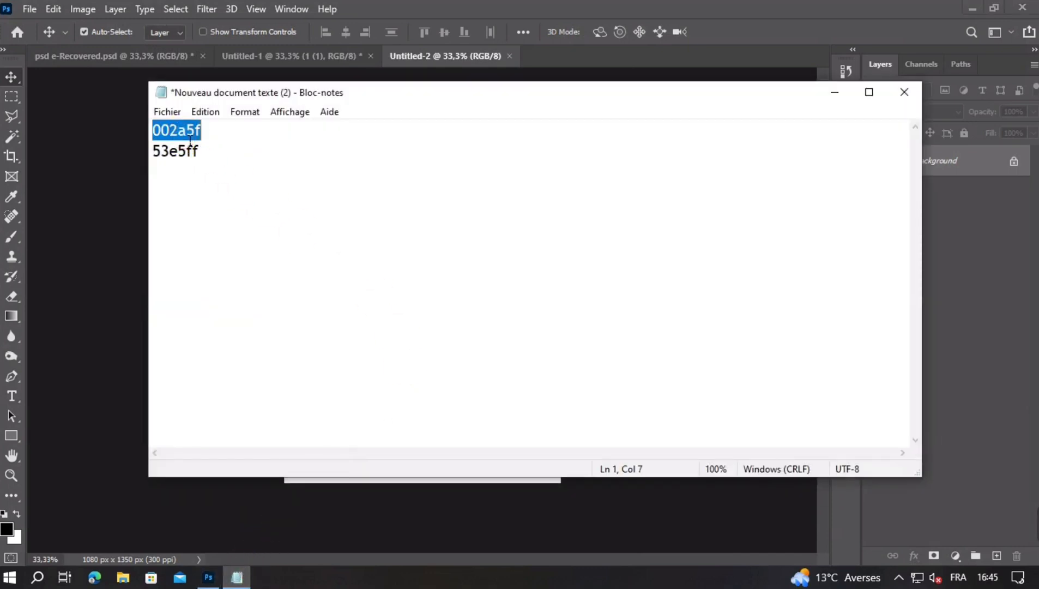
click(949, 483)
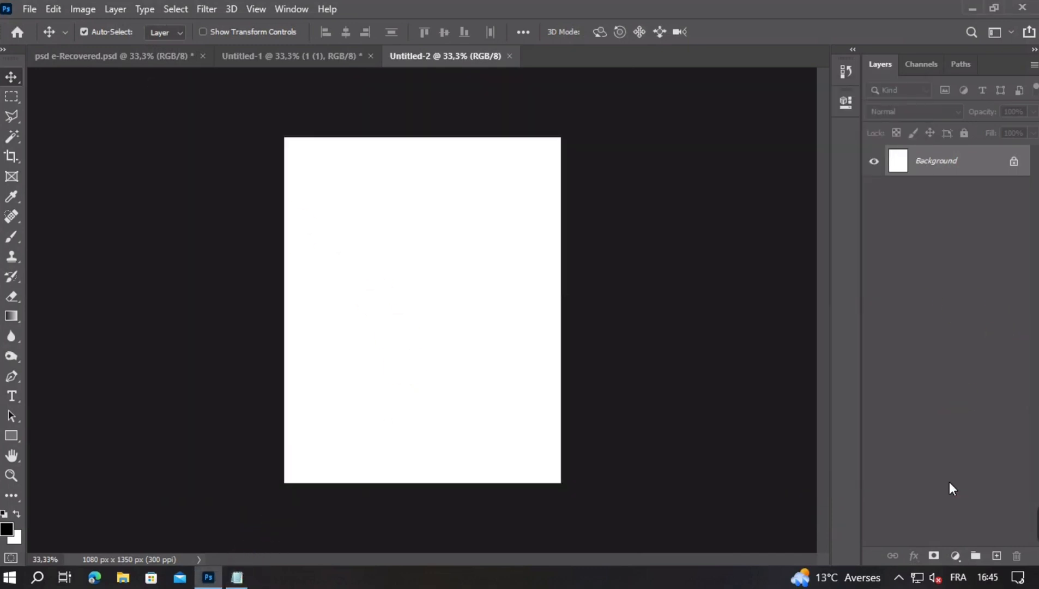
click(961, 556)
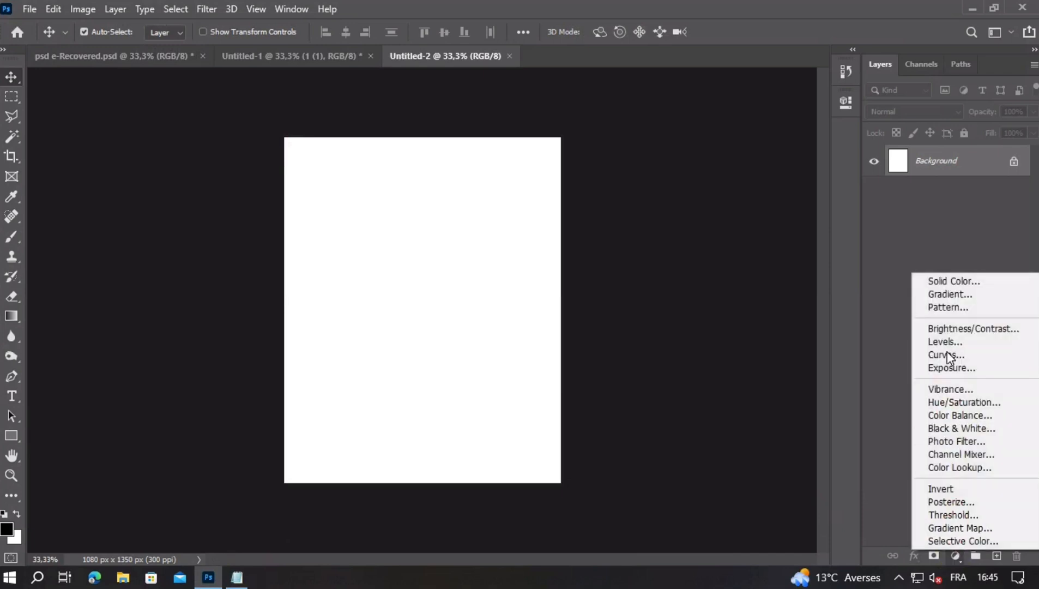
click(947, 282)
text(002a5f)
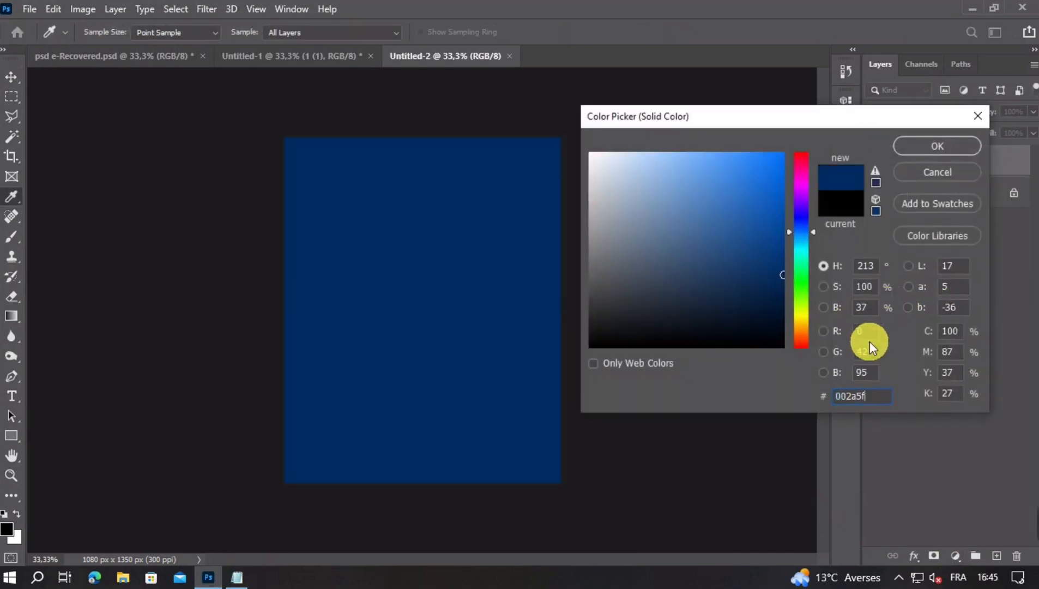
drag(778, 127, 566, 94)
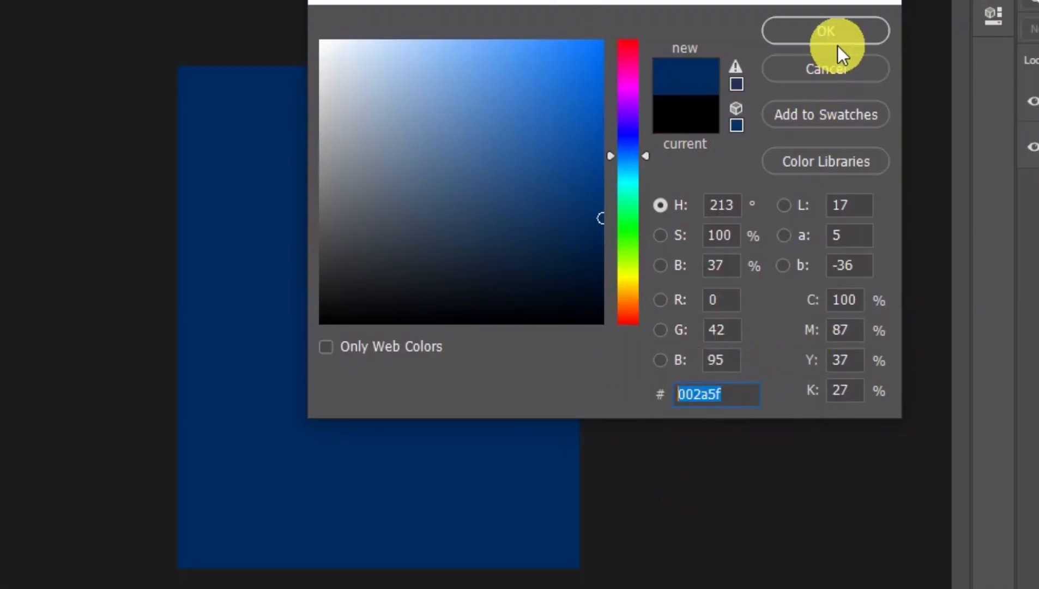
click(838, 44)
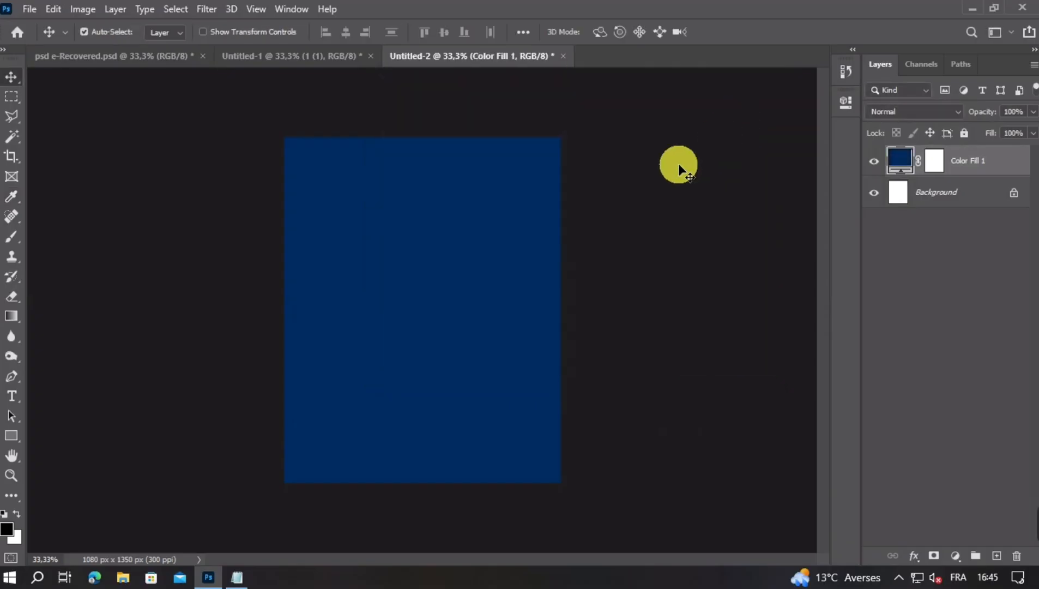
Step: Add a second Solid Color fill layer in light cyan 53e5ff and place it beneath the dark blue fill
click(237, 577)
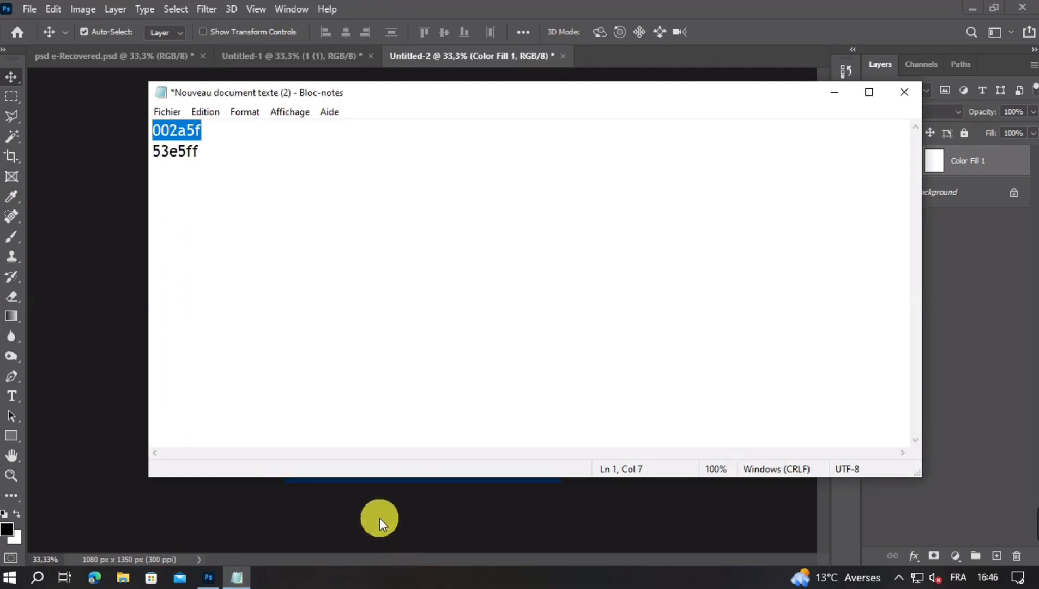
double_click(177, 154)
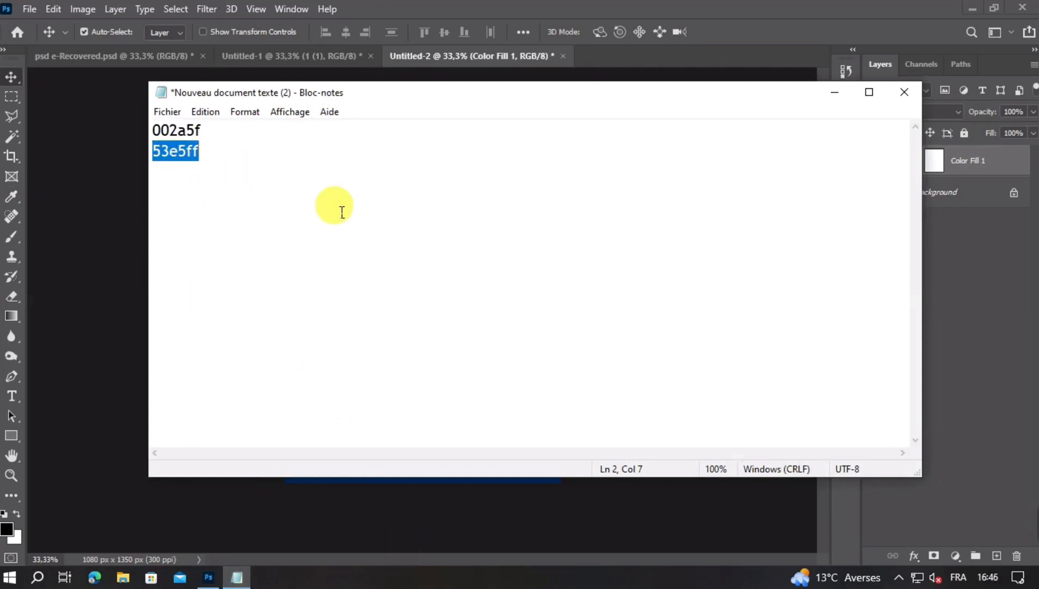
click(940, 512)
click(955, 556)
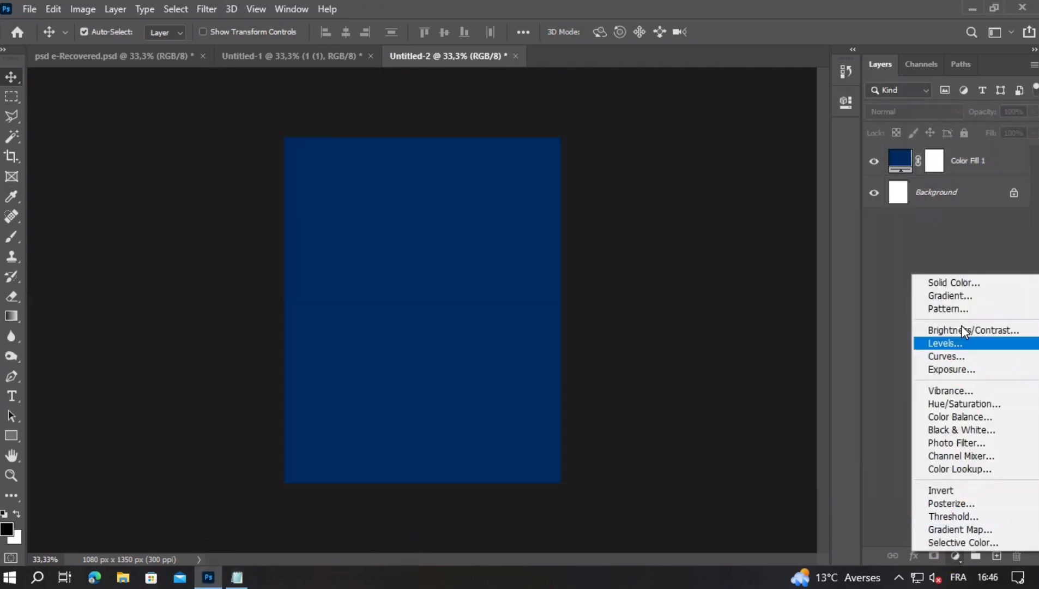
click(955, 282)
text(53e5ff)
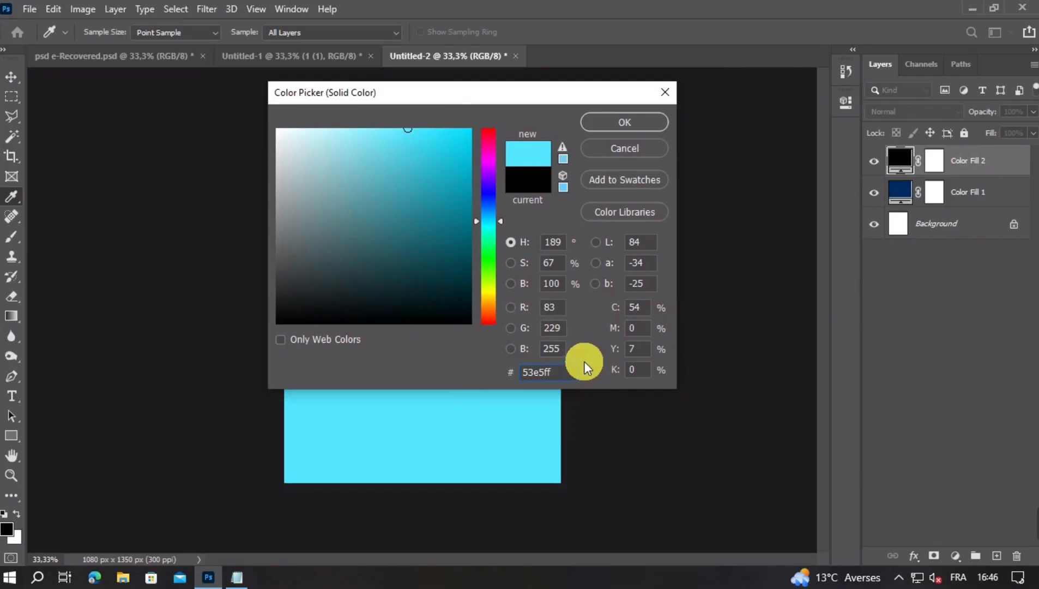
key(Return)
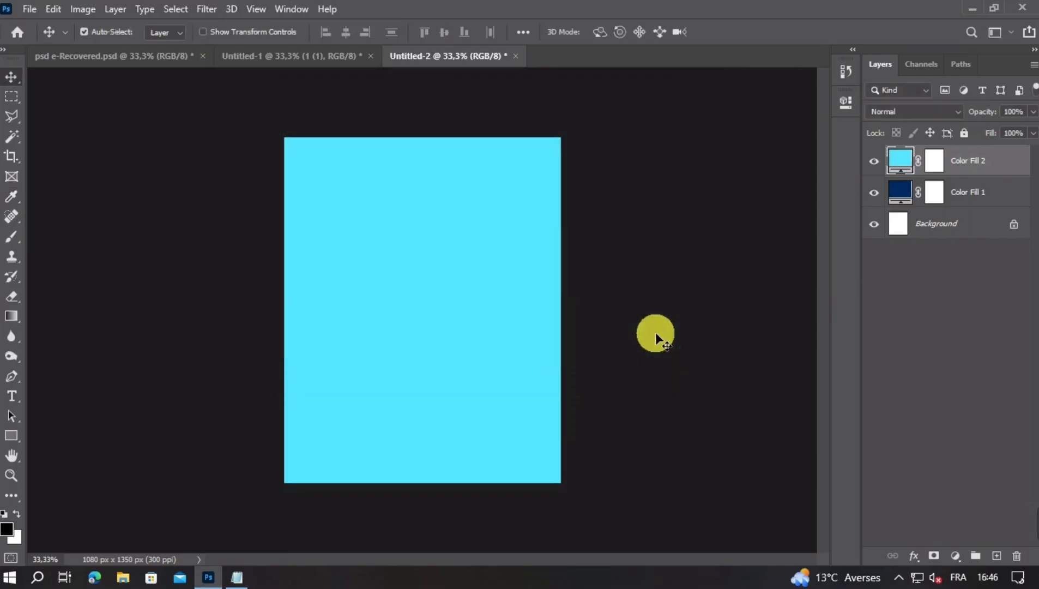
drag(978, 186, 966, 213)
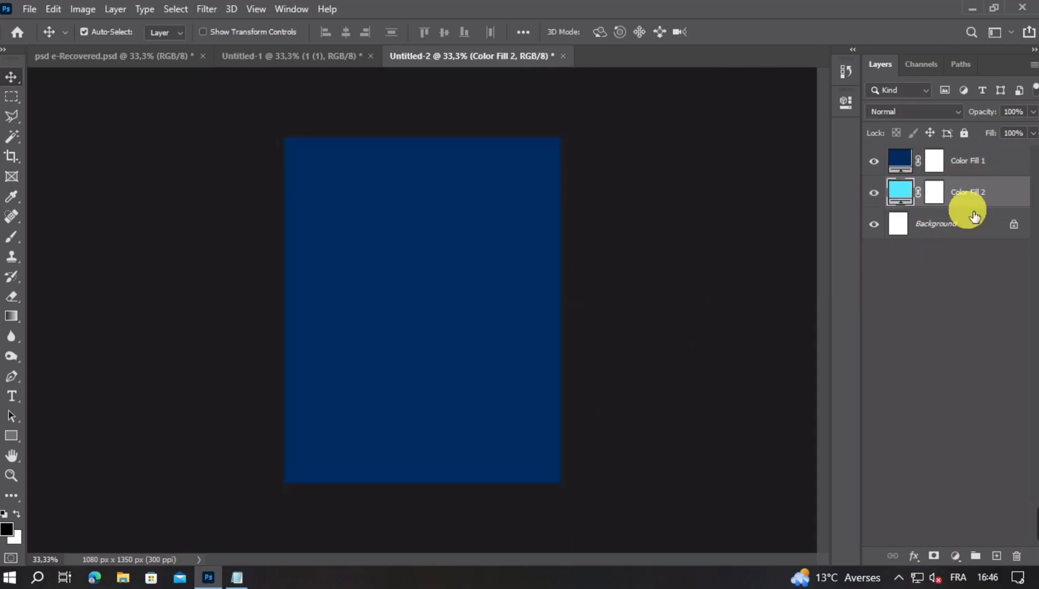
Step: Mask out the centre of the dark blue fill with one dab of a soft black brush, about 1028 px at 100% opacity
click(933, 162)
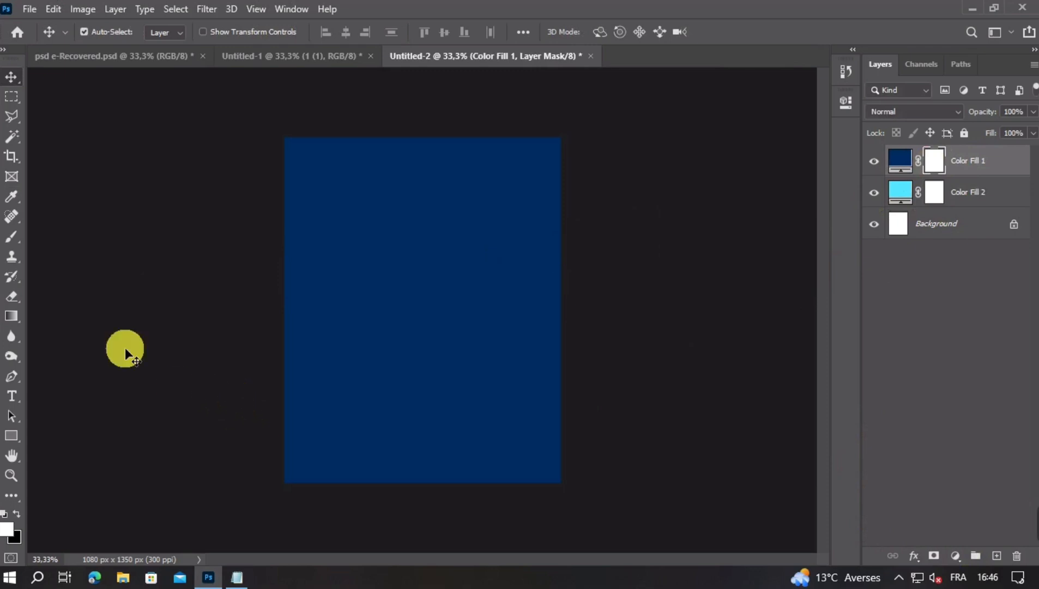
click(15, 240)
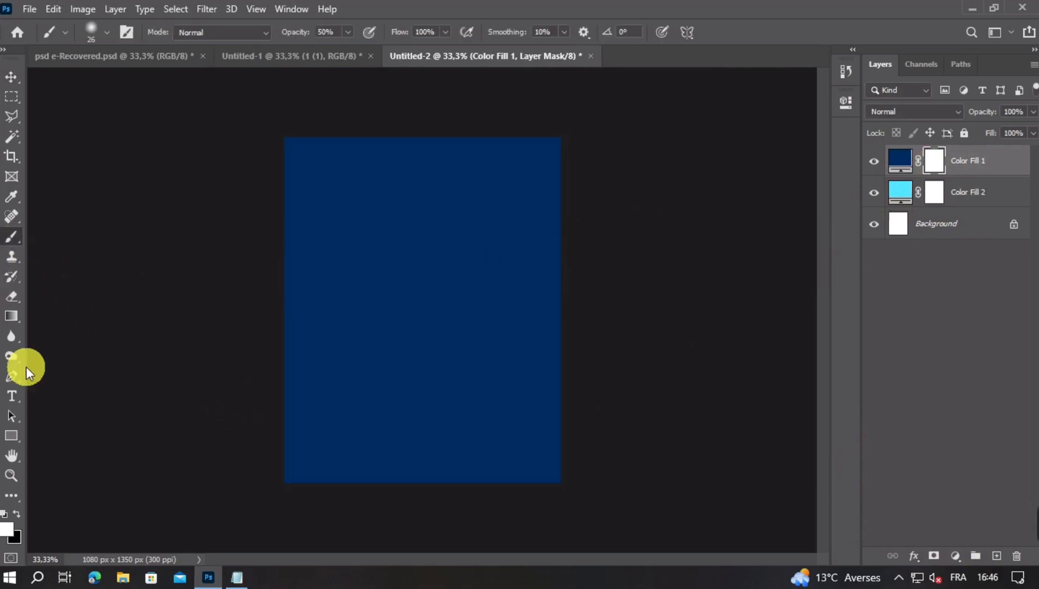
click(19, 515)
drag(430, 296, 518, 292)
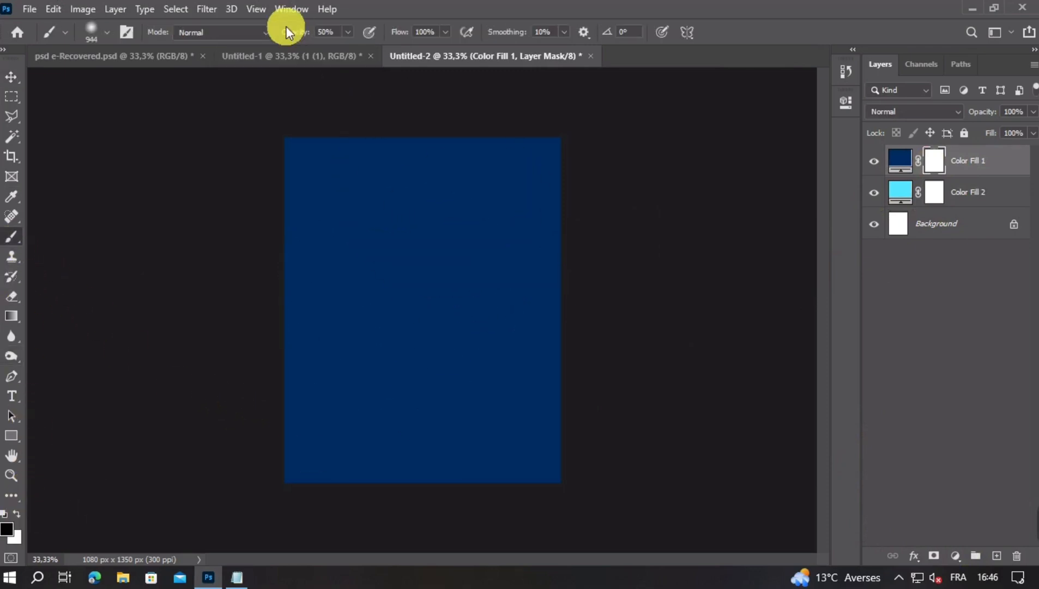
drag(297, 32, 522, 47)
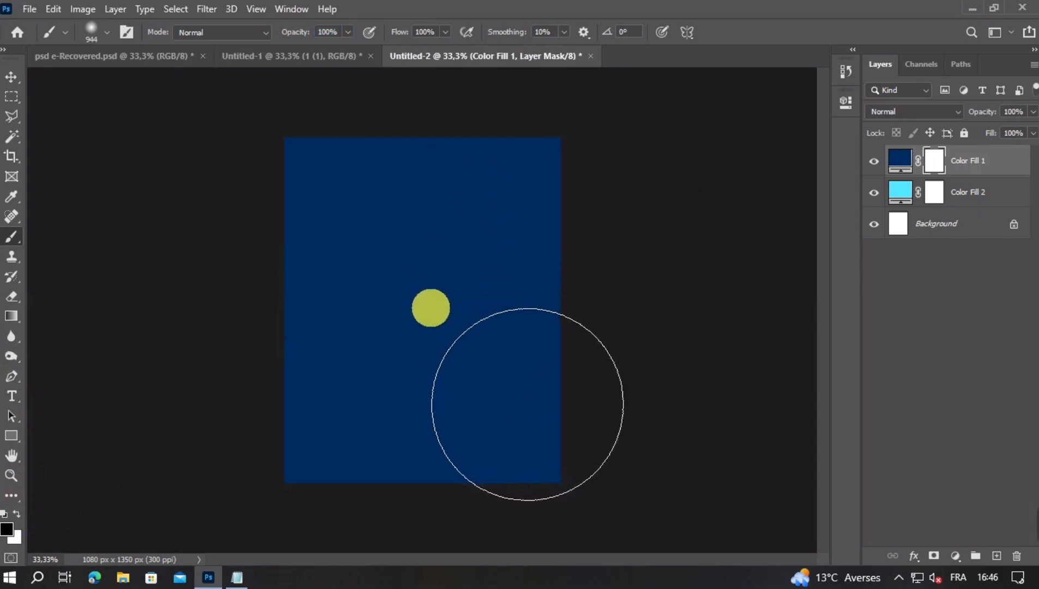
click(430, 308)
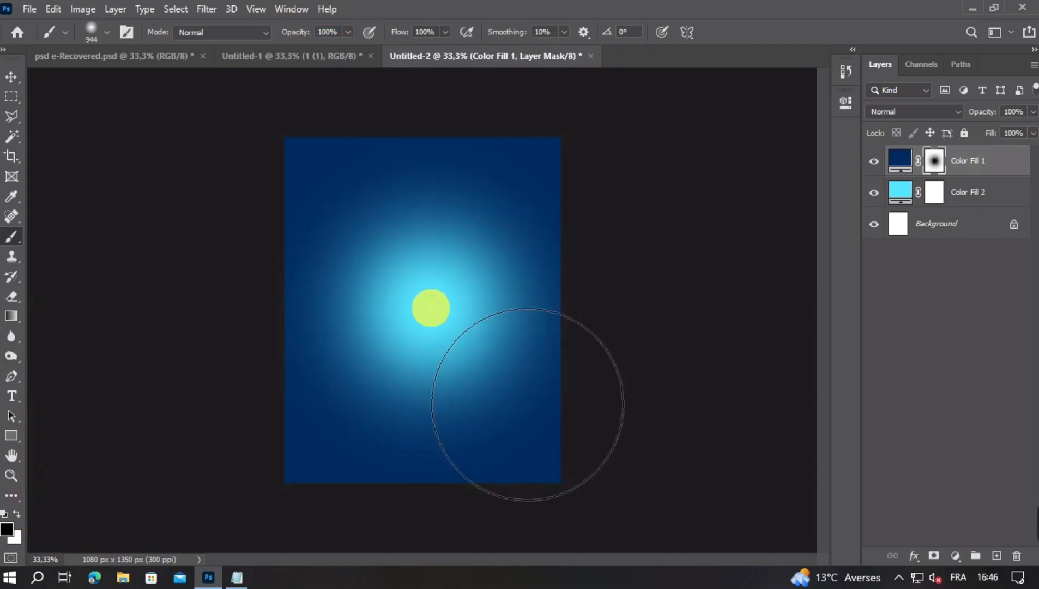
key(ctrl+z)
drag(431, 308, 438, 306)
click(435, 306)
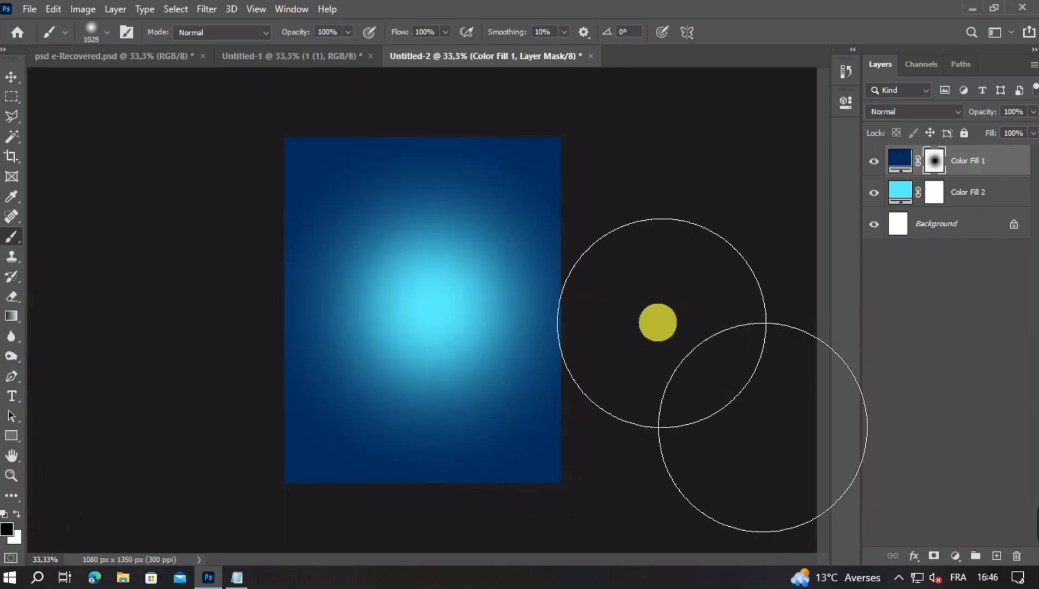
key(ctrl+minus)
key(ctrl+plus)
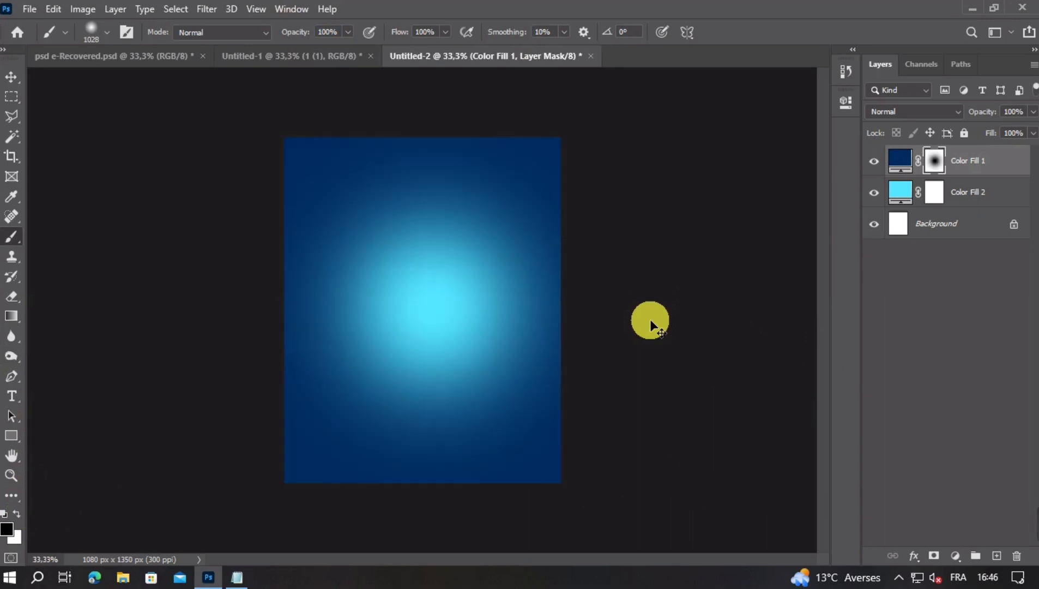
click(11, 77)
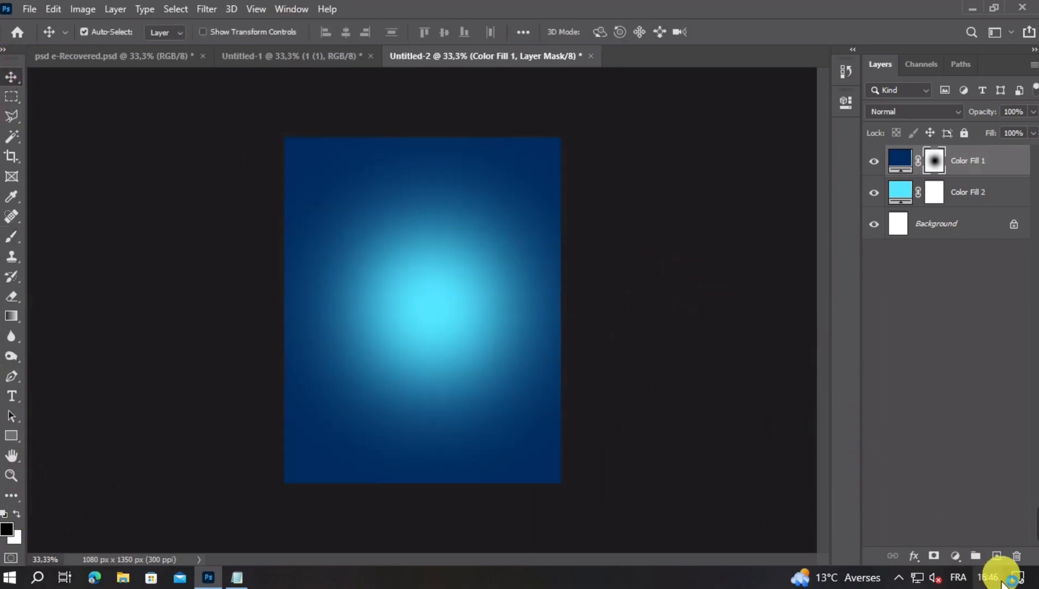
Step: Create a new layer on top and dab a soft white brush of about 920 px at the centre of the glow
click(997, 556)
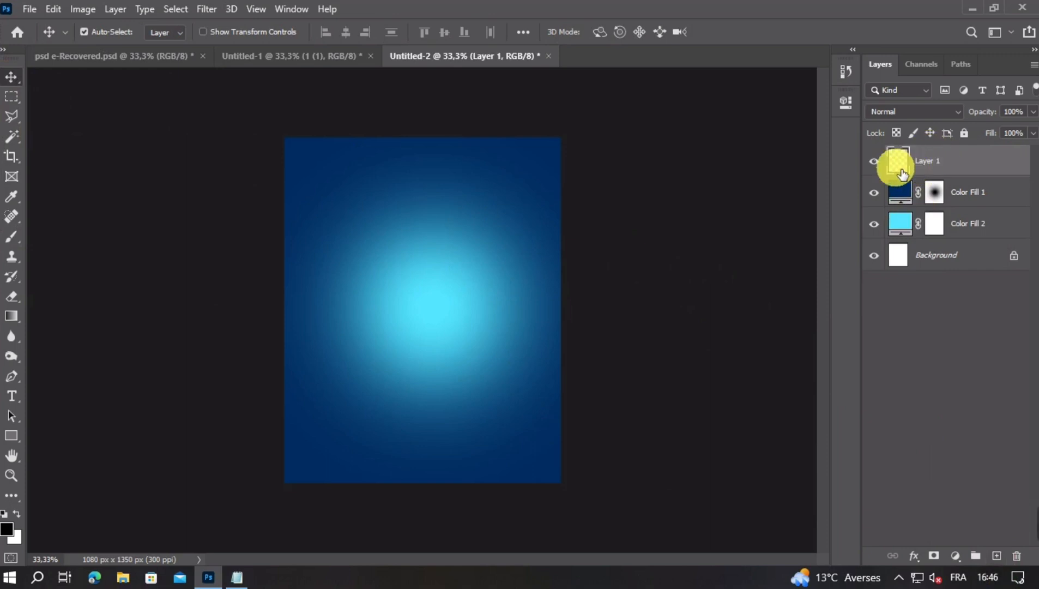
click(16, 514)
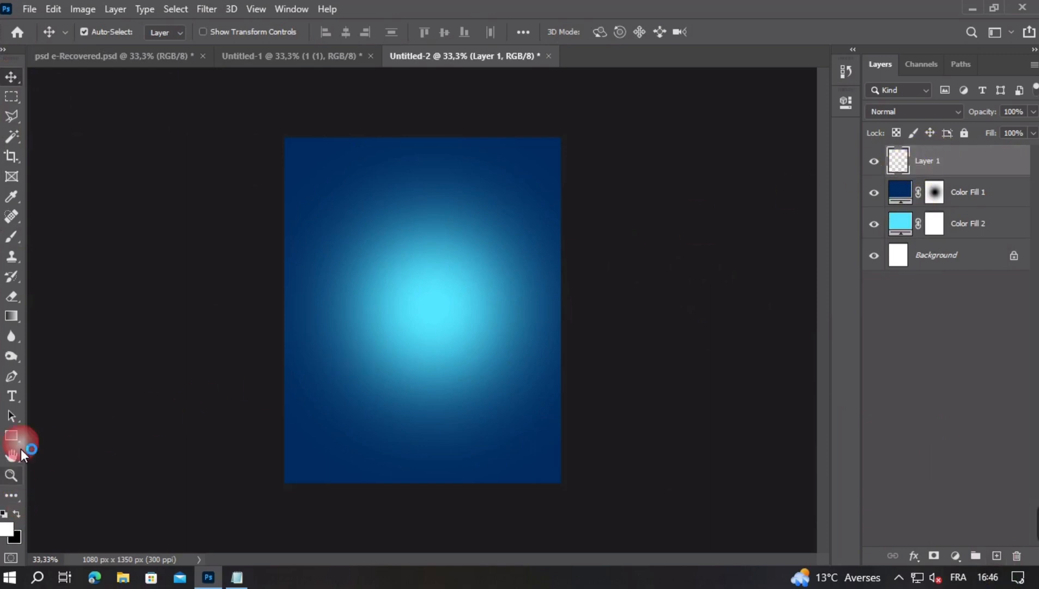
click(12, 236)
drag(416, 296, 403, 302)
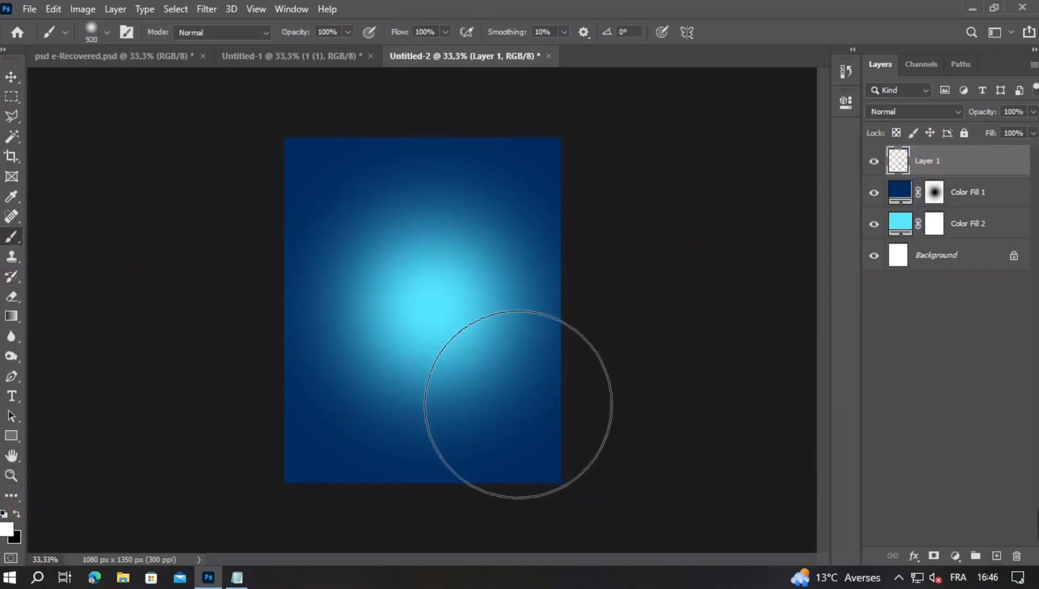
click(422, 308)
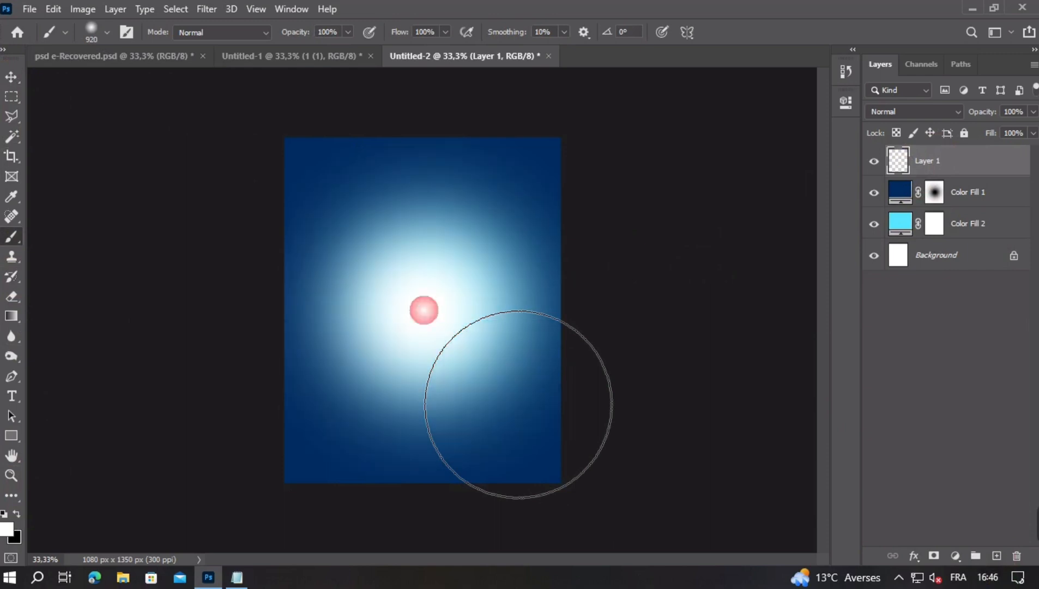
Step: Set the white glow layer's blend mode to Soft Light and compare the image with the layer hidden and shown
click(882, 113)
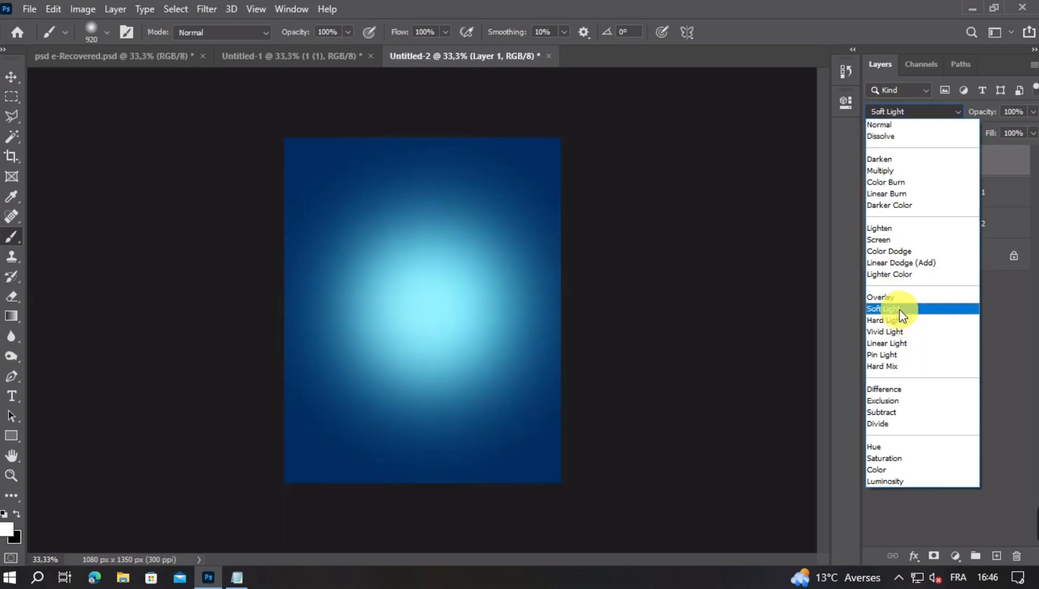
click(899, 310)
click(874, 161)
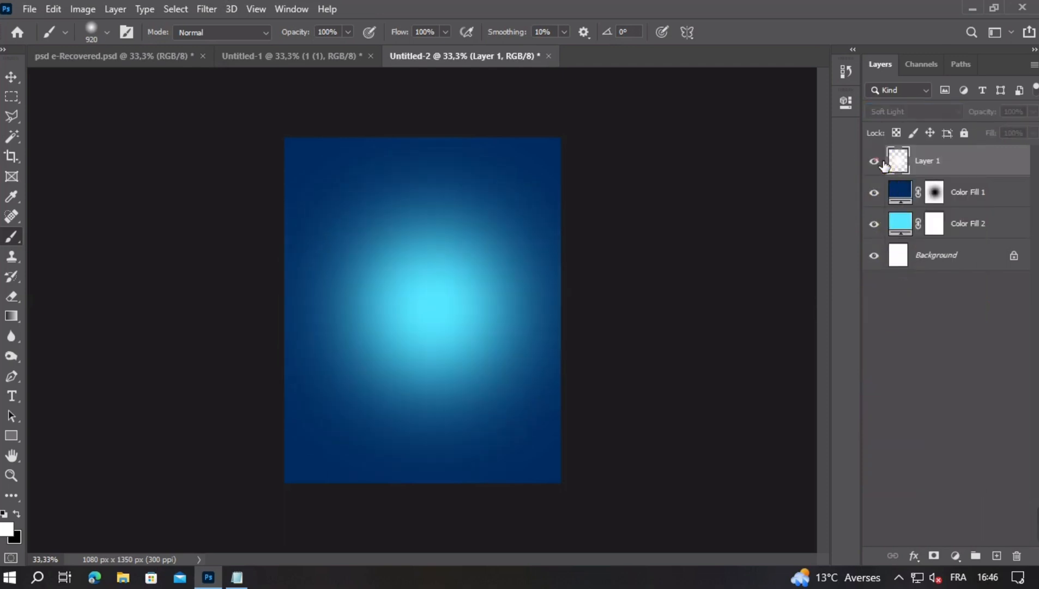
click(874, 161)
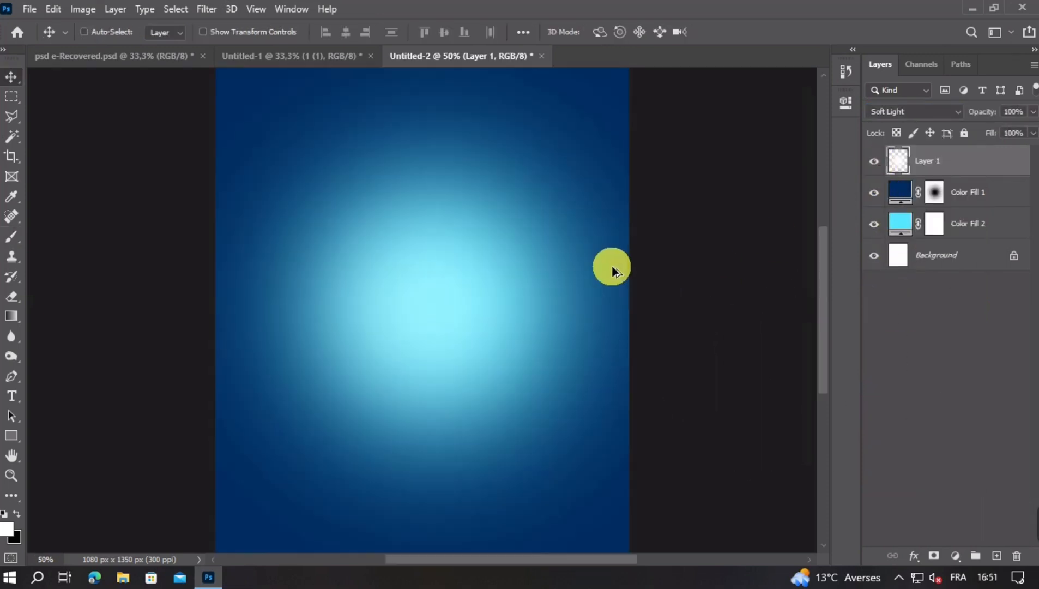
Step: Bring the white light burst layer f61594918 from the Untitled-1 document into the Untitled-2 document
scroll(608, 270, down, 2)
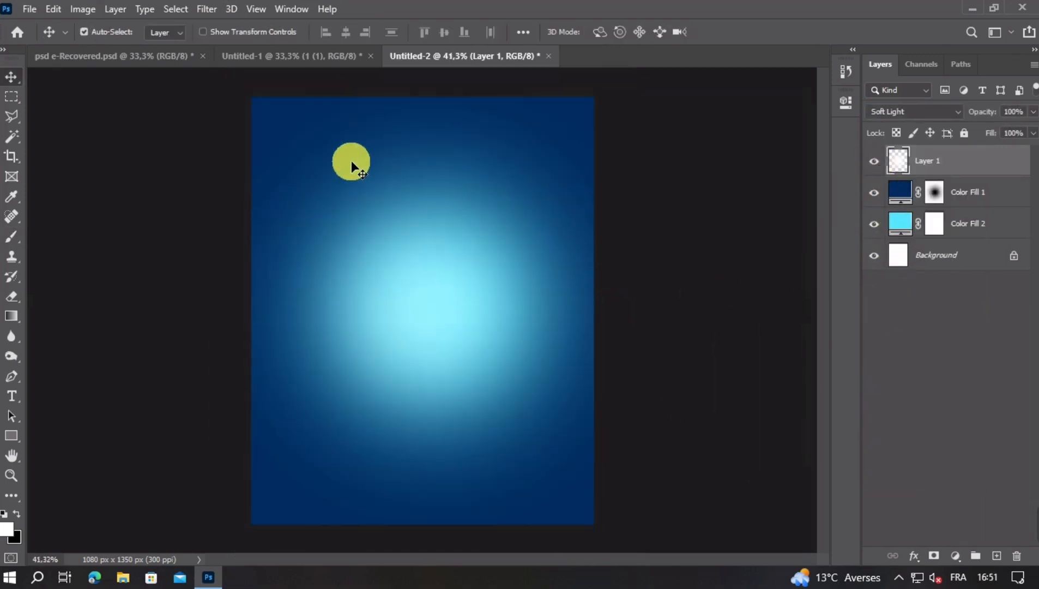
click(344, 56)
click(435, 283)
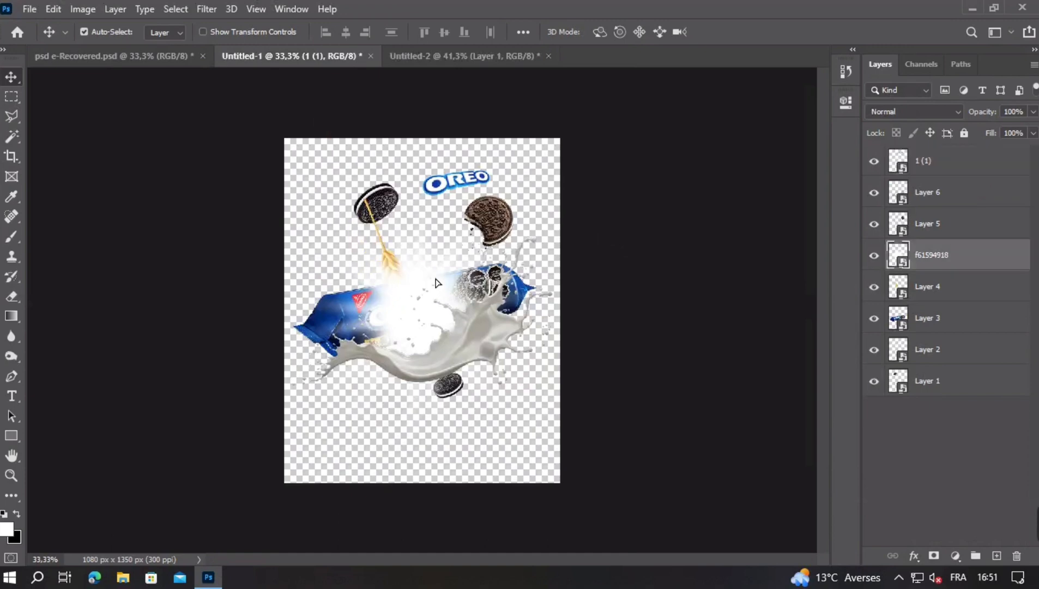
drag(435, 283, 460, 318)
click(442, 57)
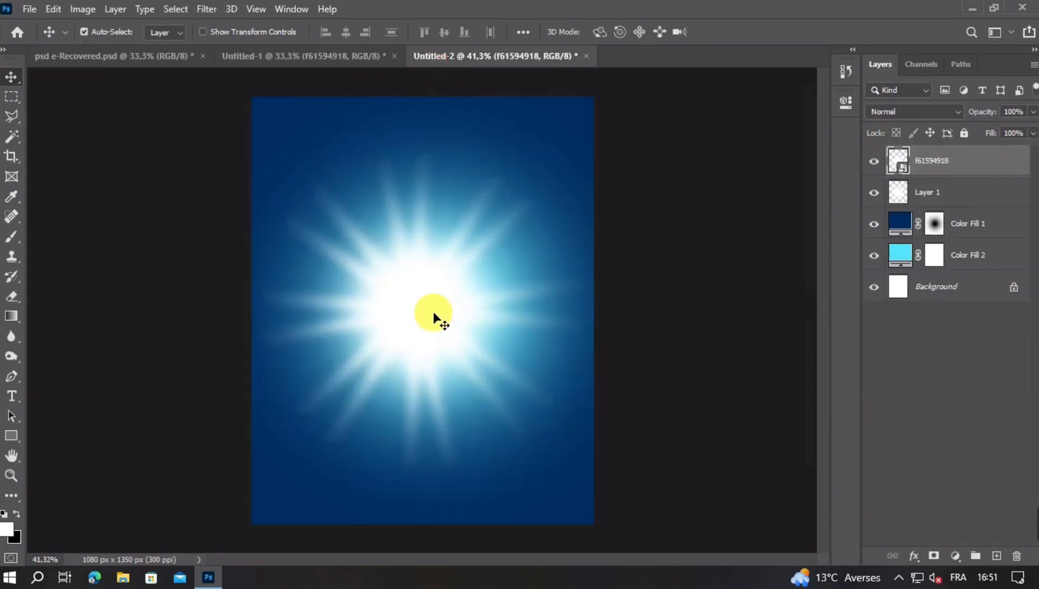
Step: Rotate the light burst by about 21.65°, scale it to about 15.64%, and centre it over the glow
key(ctrl+t)
drag(264, 321, 261, 324)
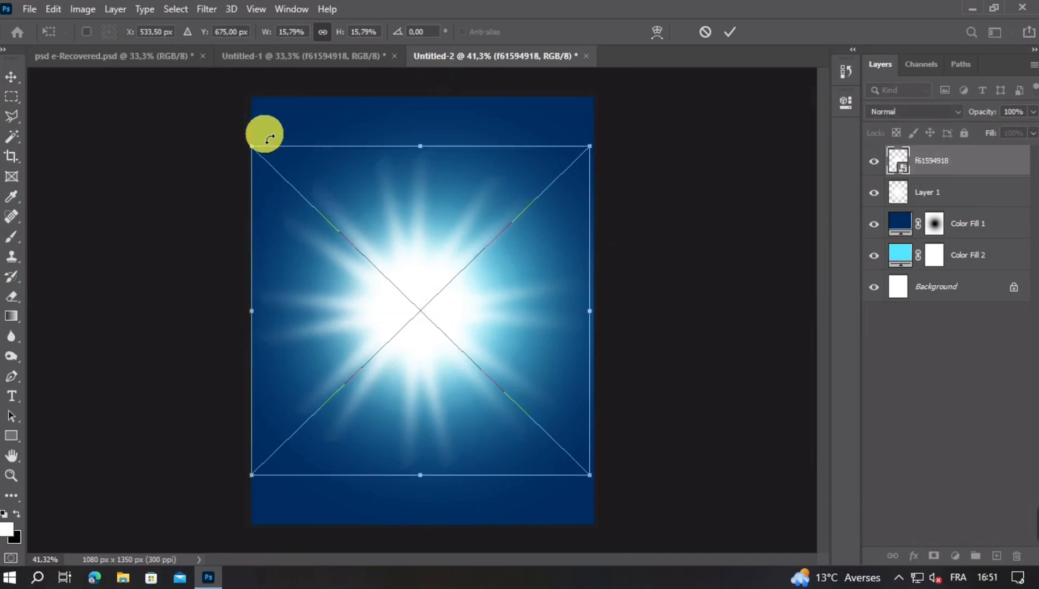
drag(255, 146, 445, 220)
double_click(444, 249)
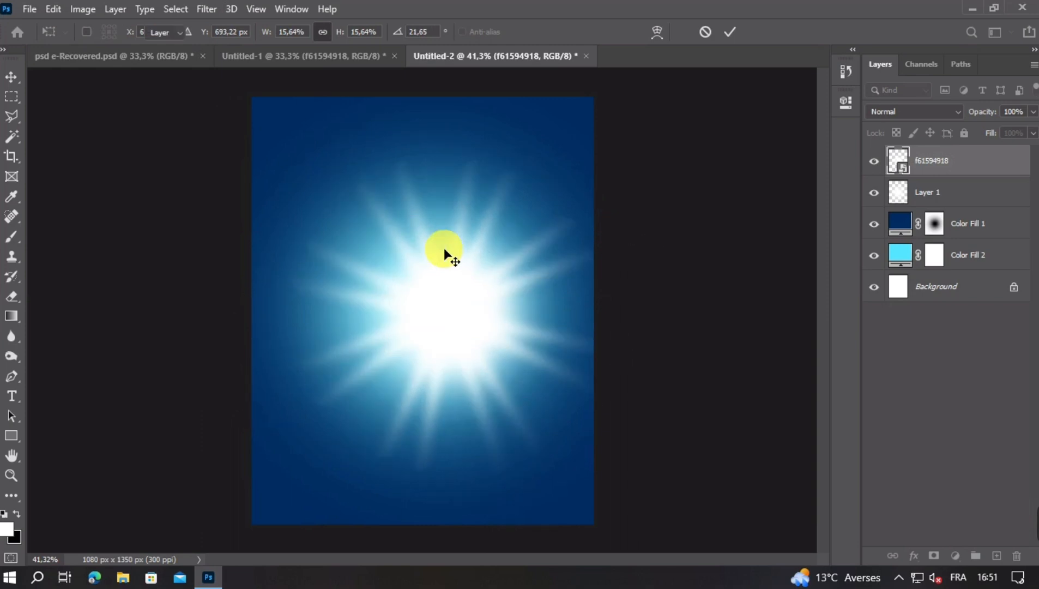
mouse_move(455, 272)
mouse_down()
mouse_move(436, 266)
mouse_move(439, 281)
mouse_up()
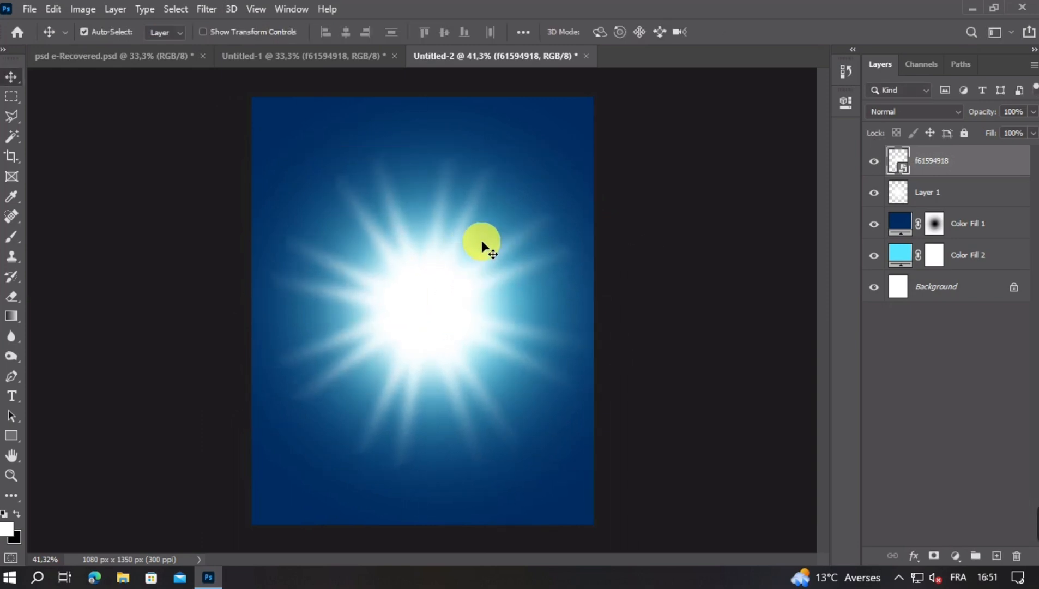
Step: Apply a 15 px Gaussian Blur to the light burst layer f61594918 and reduce its Fill to 71%
click(207, 9)
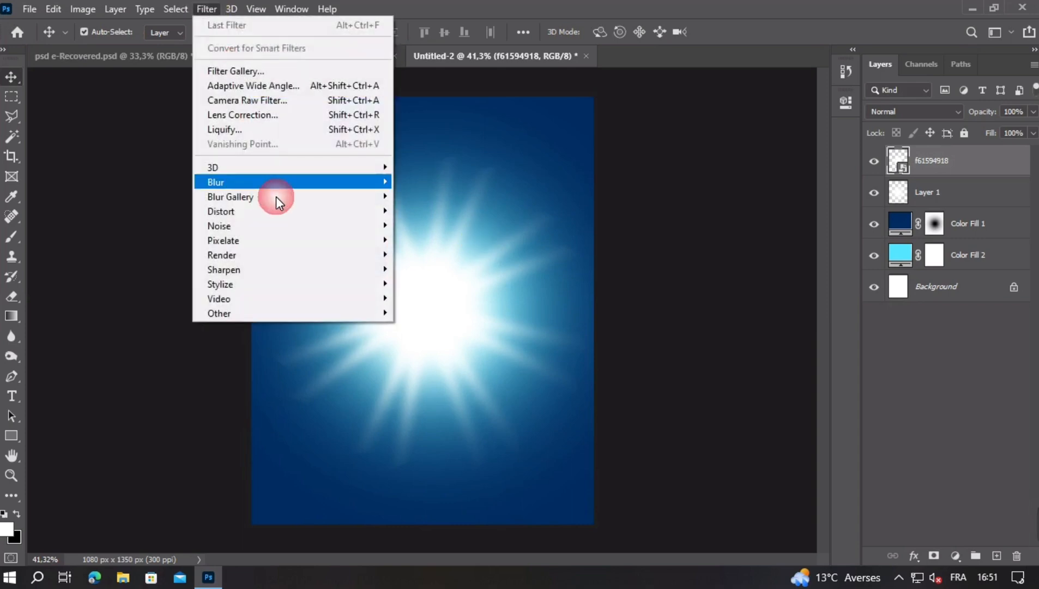
mouse_move(267, 186)
click(428, 240)
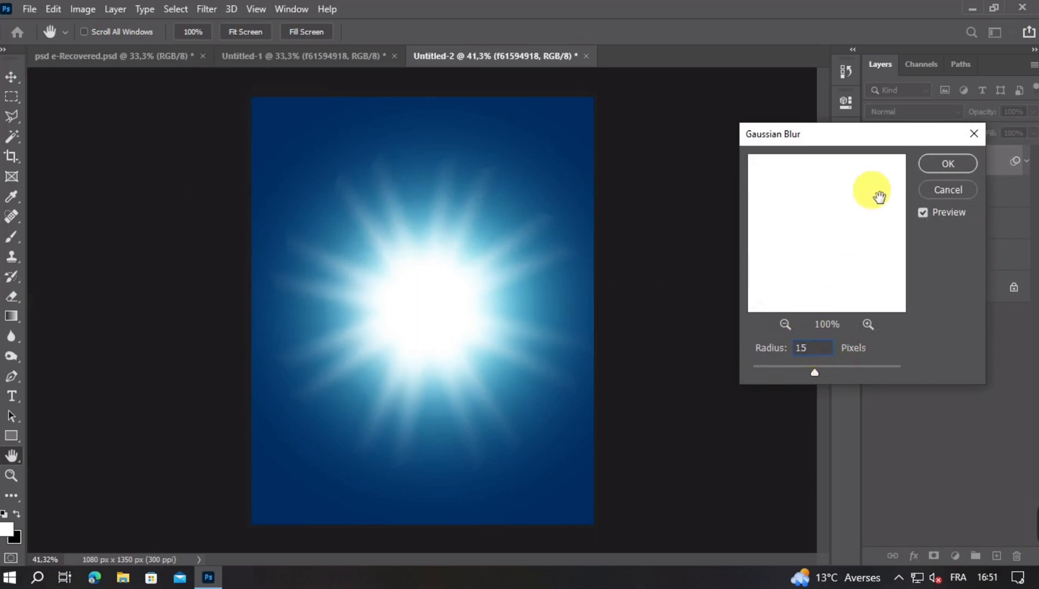
click(933, 163)
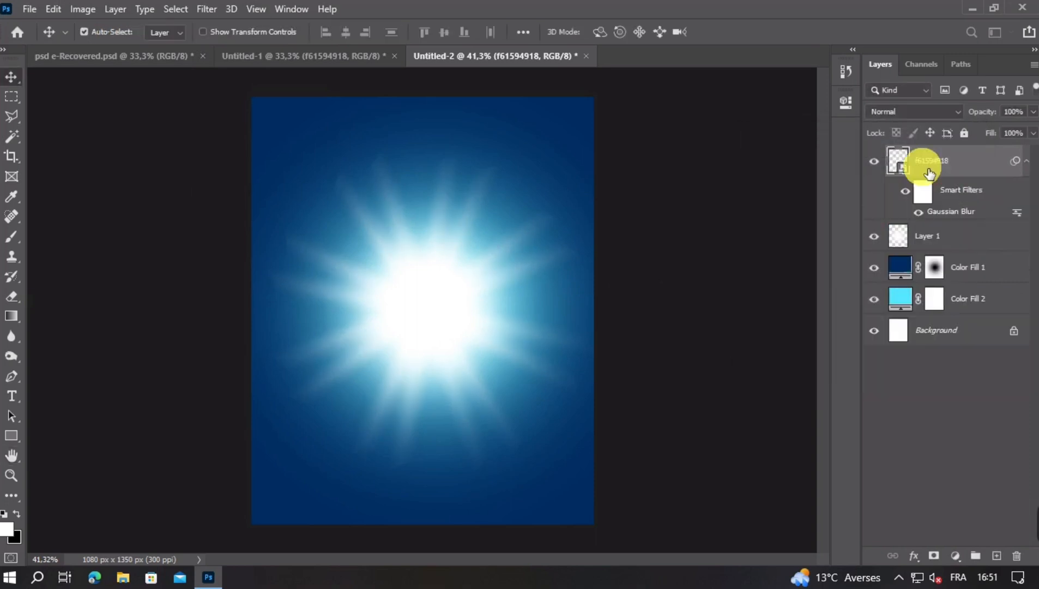
click(1033, 113)
drag(1017, 128, 1011, 150)
click(1032, 133)
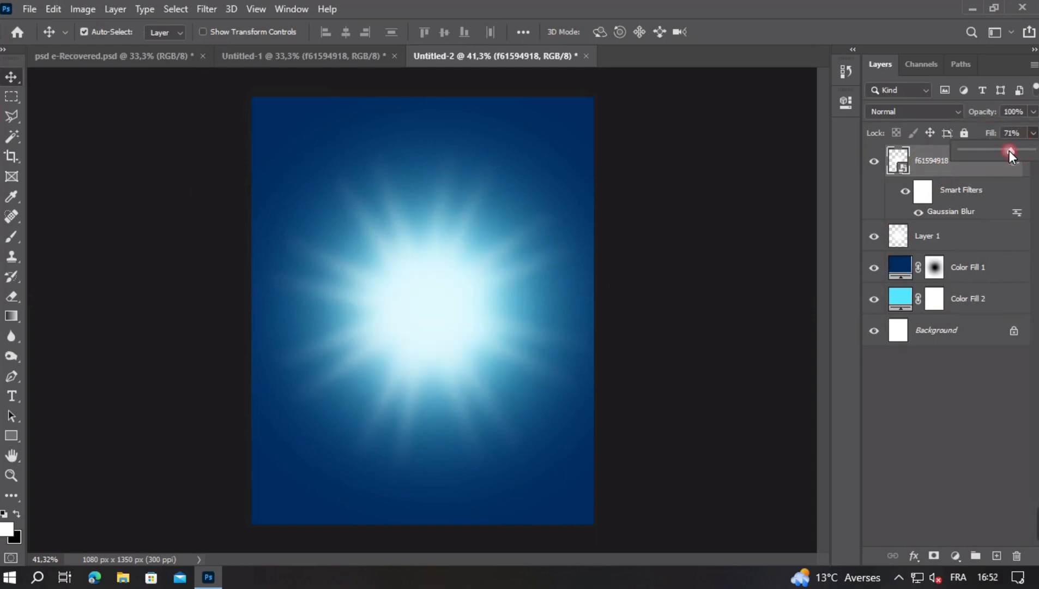
Step: Scale the light burst up to about 17.04% and recentre it over the glow
key(ctrl+t)
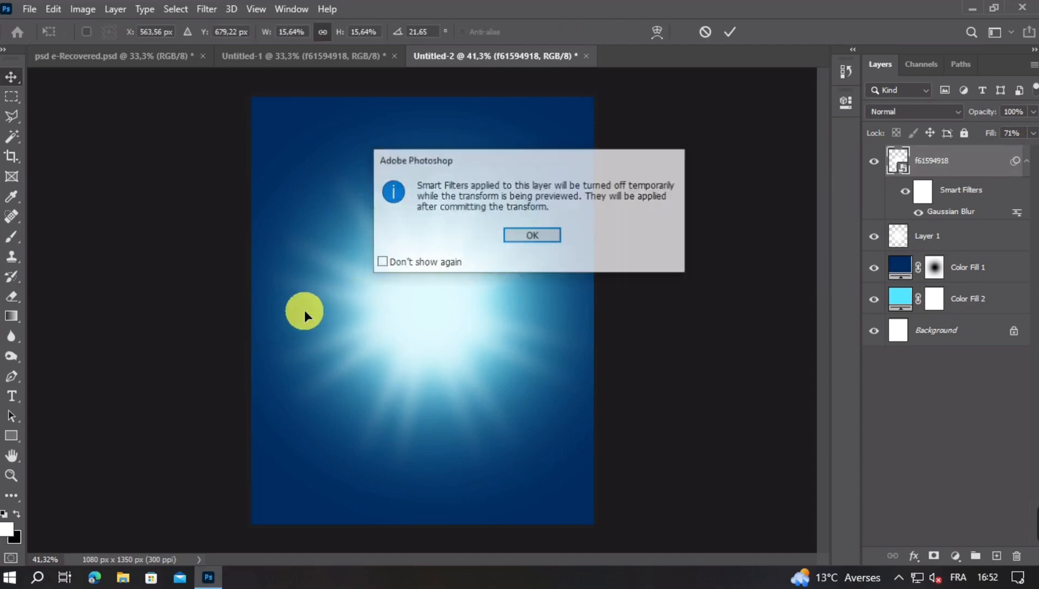
key(Return)
drag(282, 259, 245, 270)
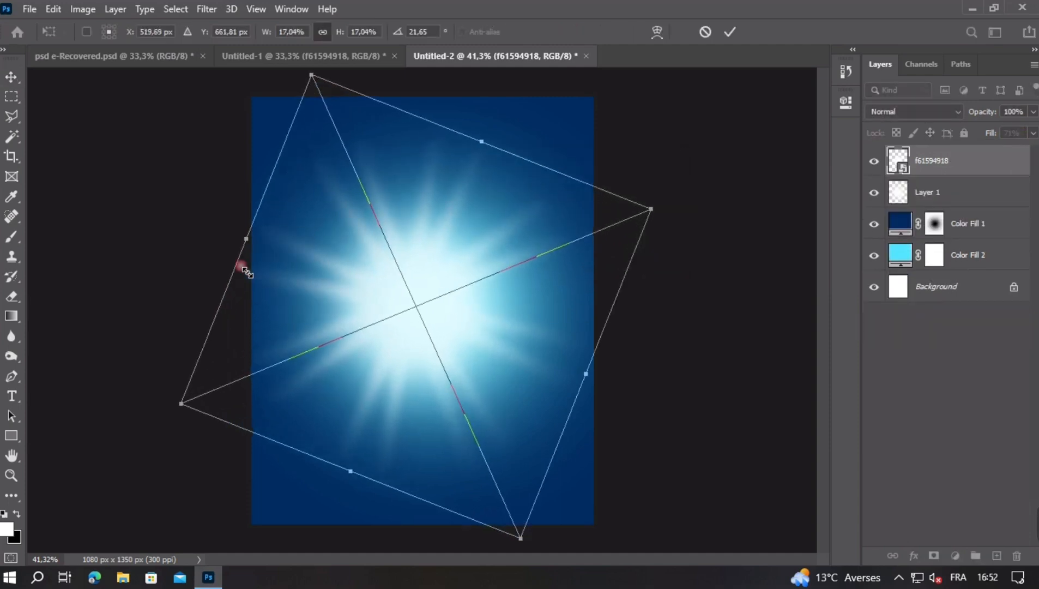
drag(323, 283, 328, 285)
key(Return)
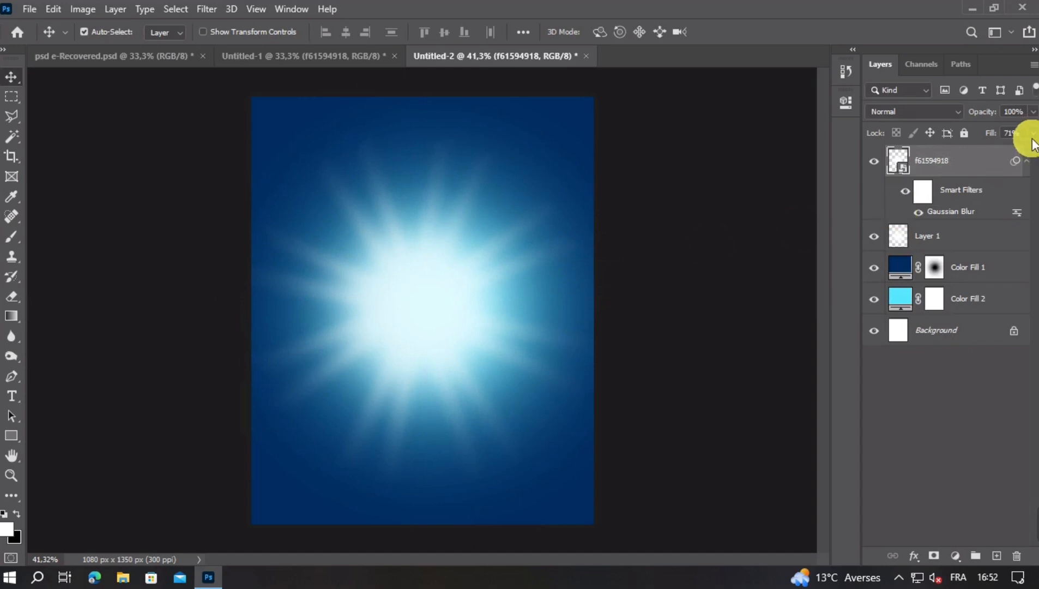
Step: Set the light burst layer's blend mode to Overlay and fit the whole poster in view
click(903, 114)
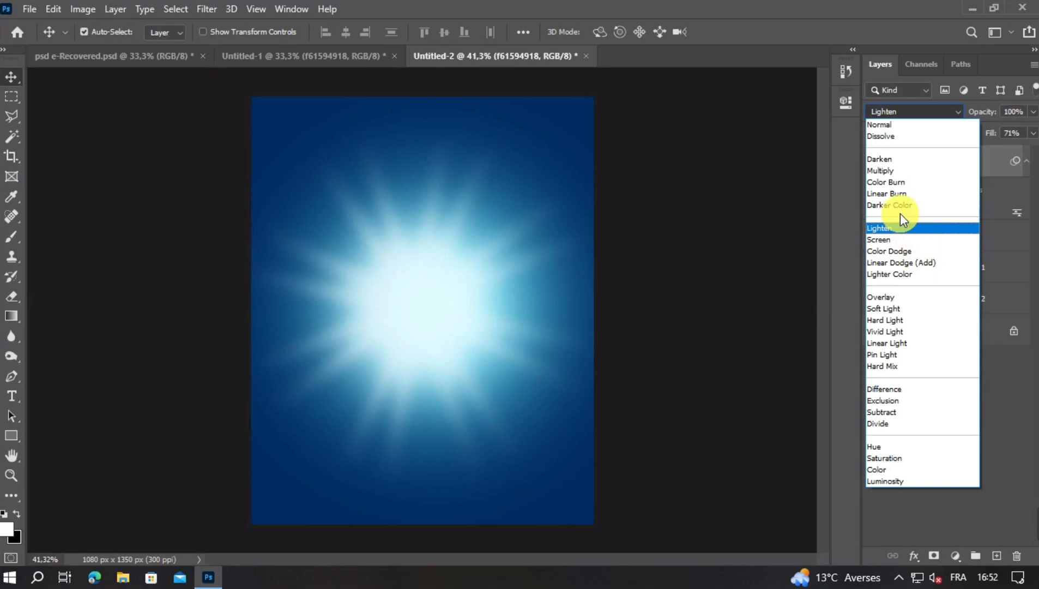
click(914, 299)
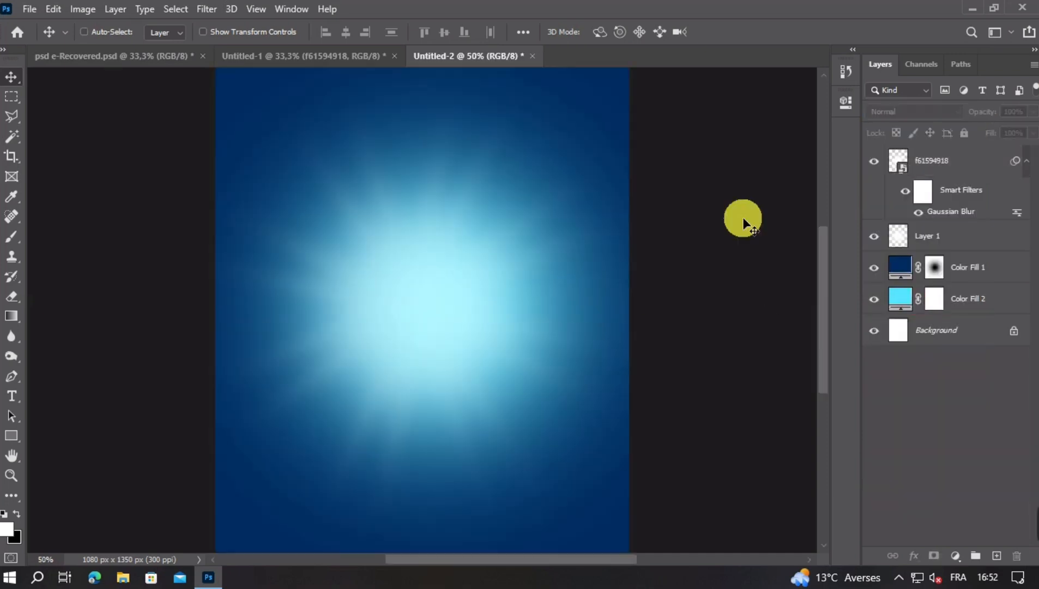
key(ctrl+0)
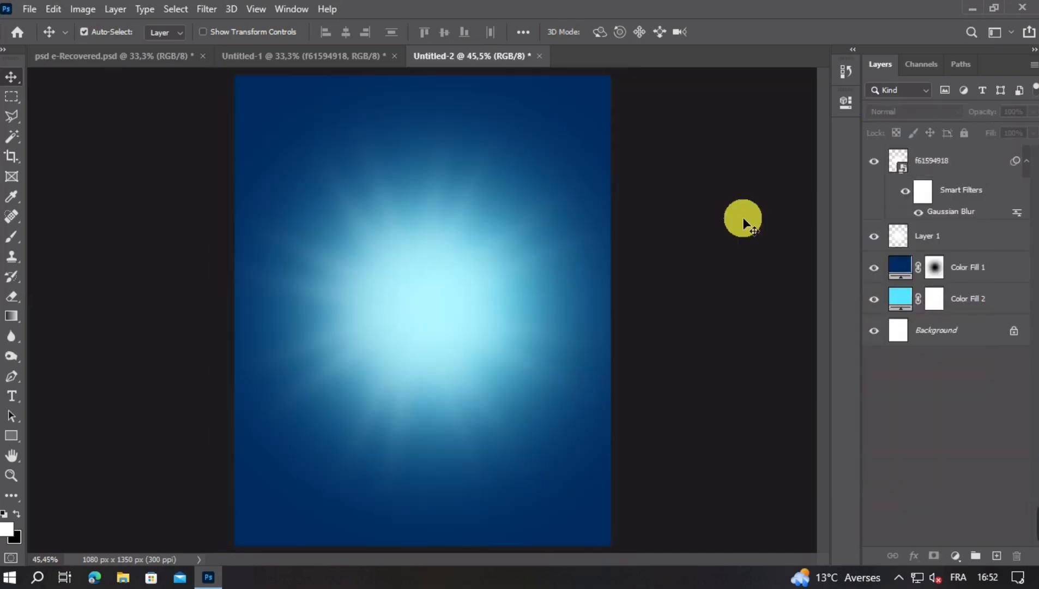
Step: Hide the light burst in Untitled-1 and bring the Oreo package into Untitled-2, centred over the glow
click(286, 61)
drag(359, 313, 401, 319)
click(874, 256)
drag(326, 310, 353, 293)
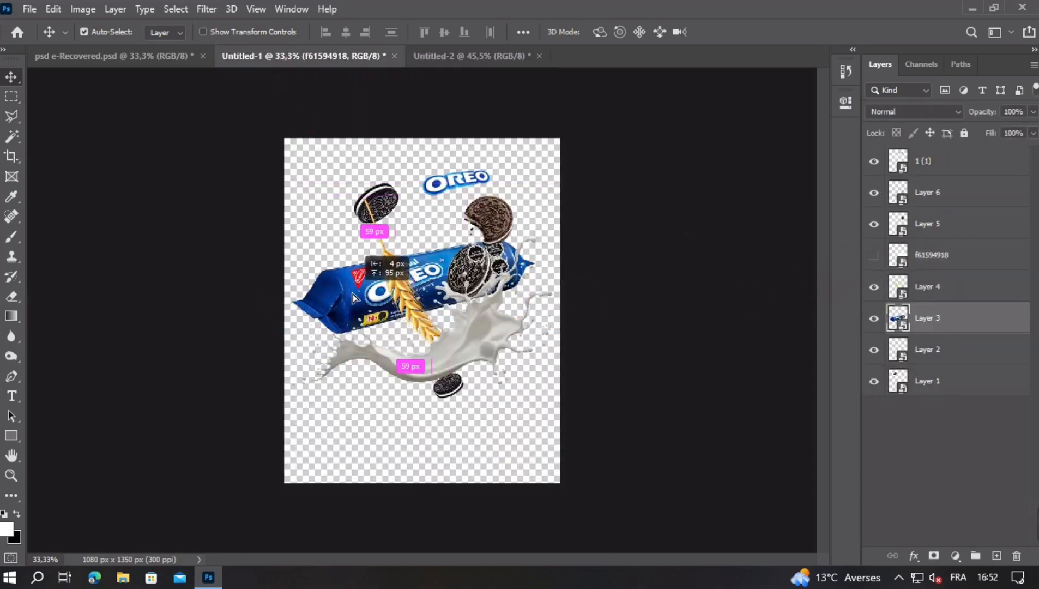
drag(437, 74, 453, 262)
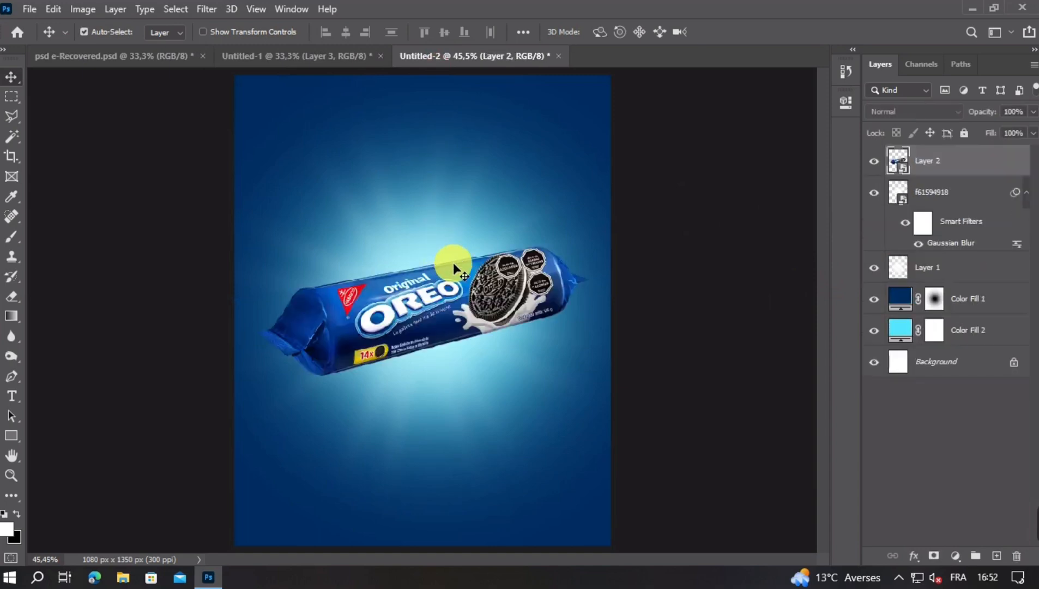
Step: Rotate the Oreo package to about -30.43° so it tilts up diagonally, and enlarge it slightly over the glow
key(ctrl+t)
drag(564, 299, 568, 211)
key(Return)
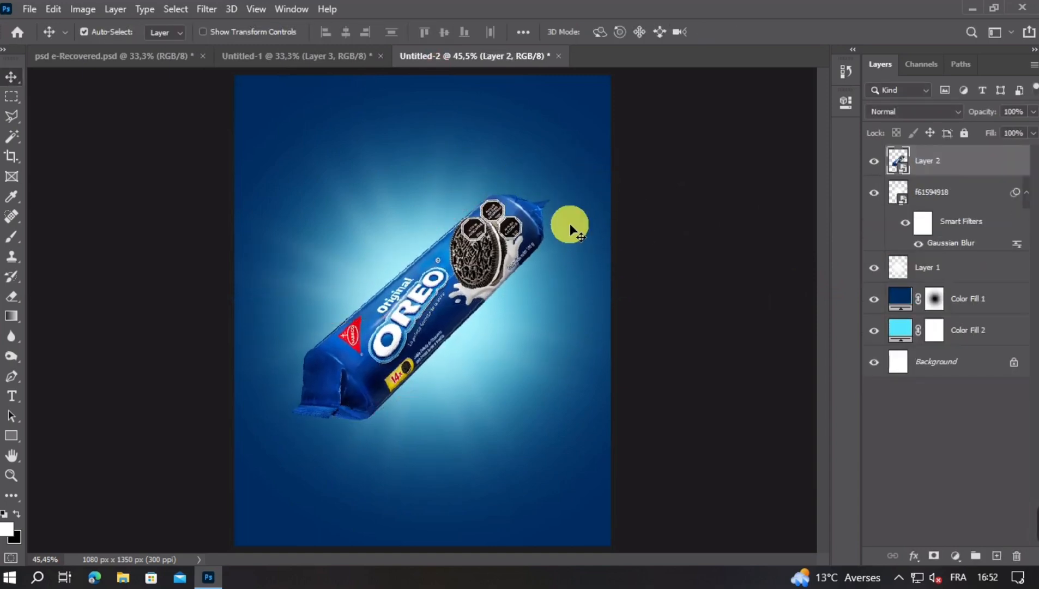
key(ctrl+minus)
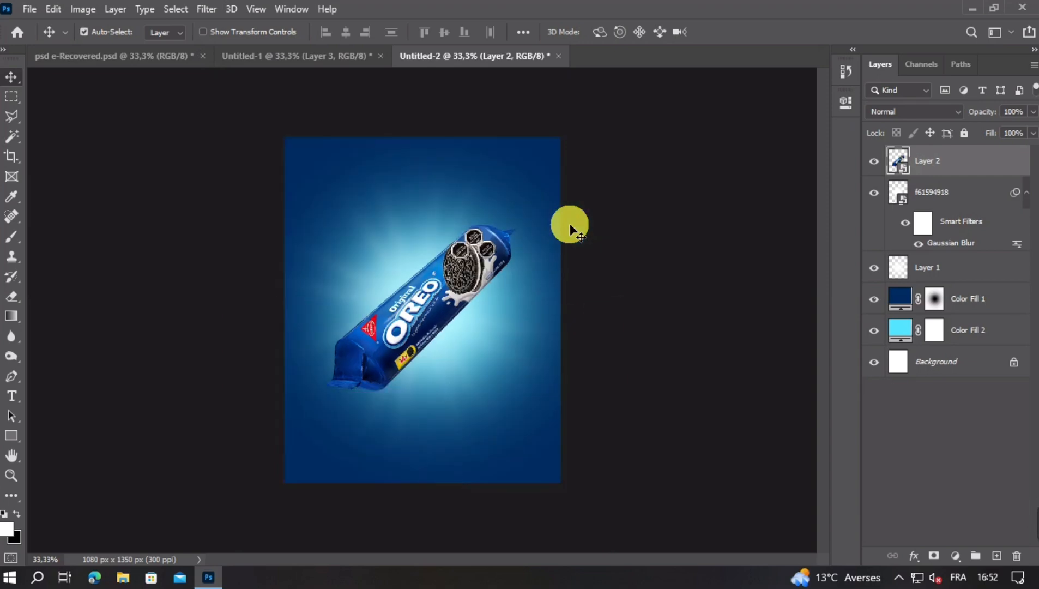
key(ctrl+t)
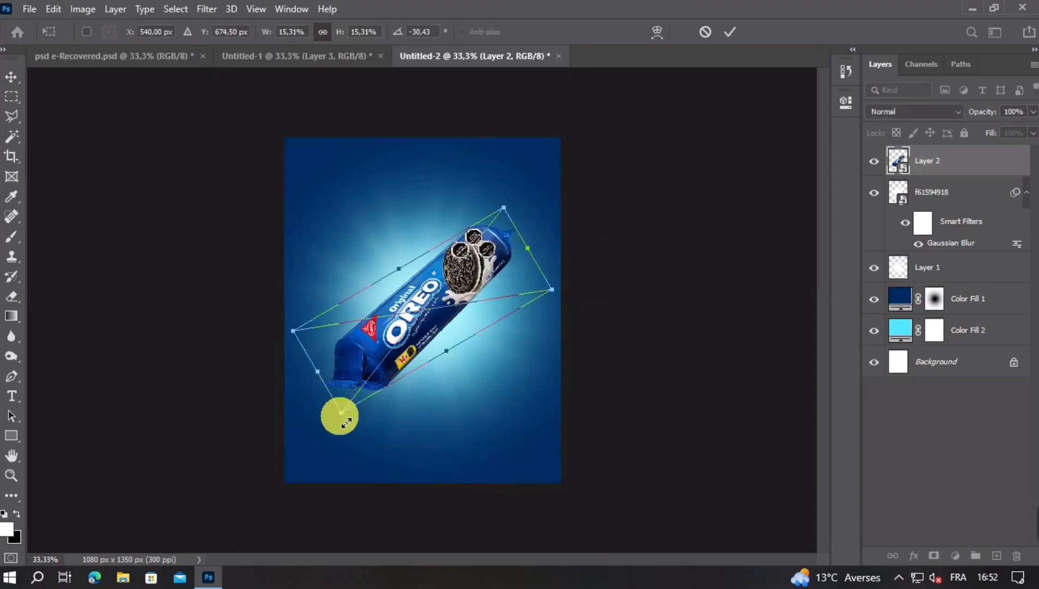
drag(339, 414, 342, 424)
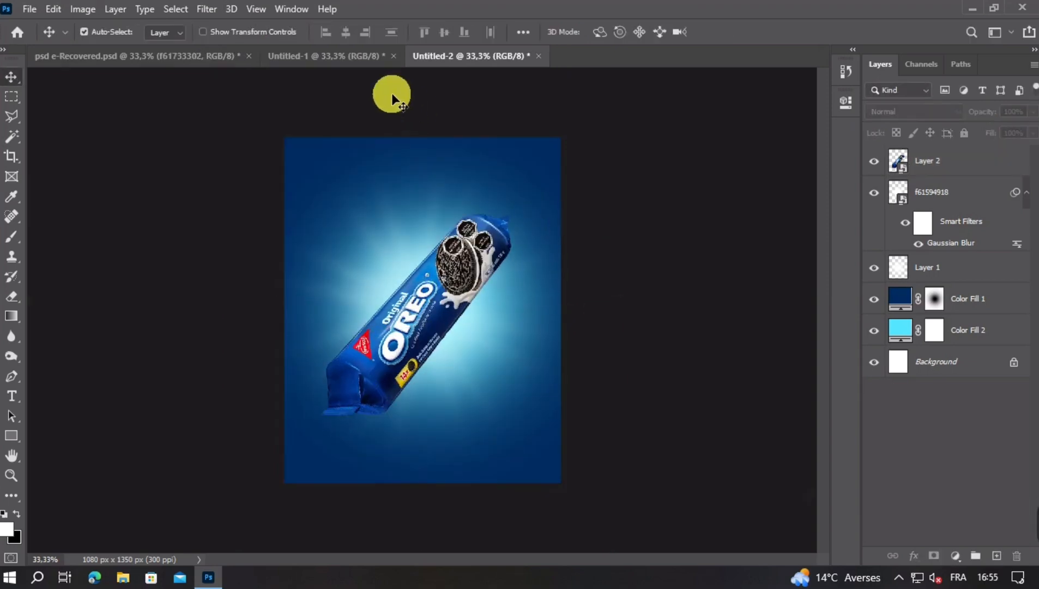
Step: Bring the milk swirl f61733302 from Untitled-1 into the poster's upper-left corner and place its layer below the Oreo package
click(341, 59)
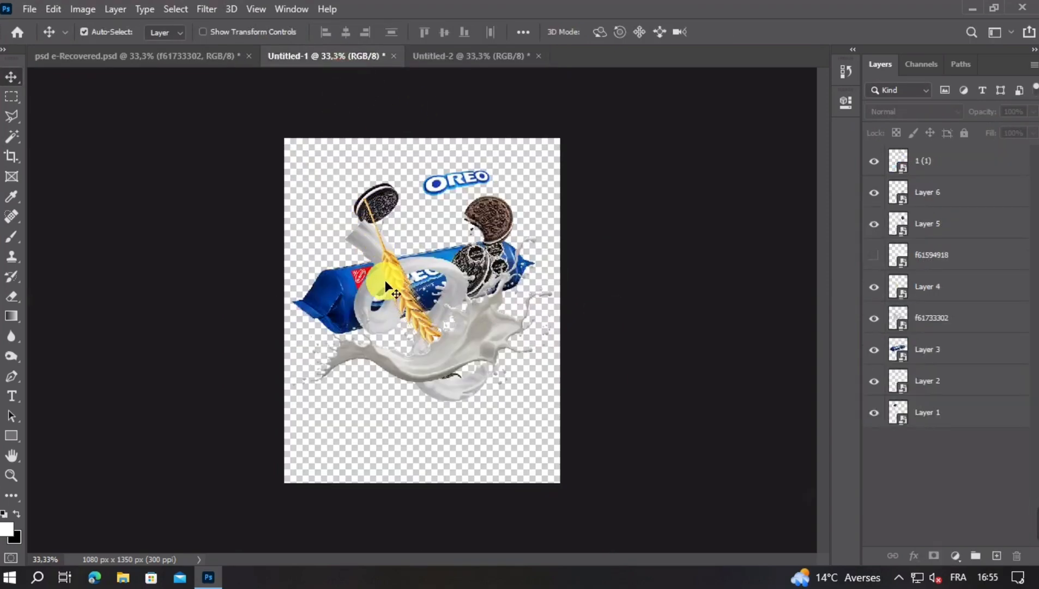
click(364, 299)
drag(364, 299, 313, 192)
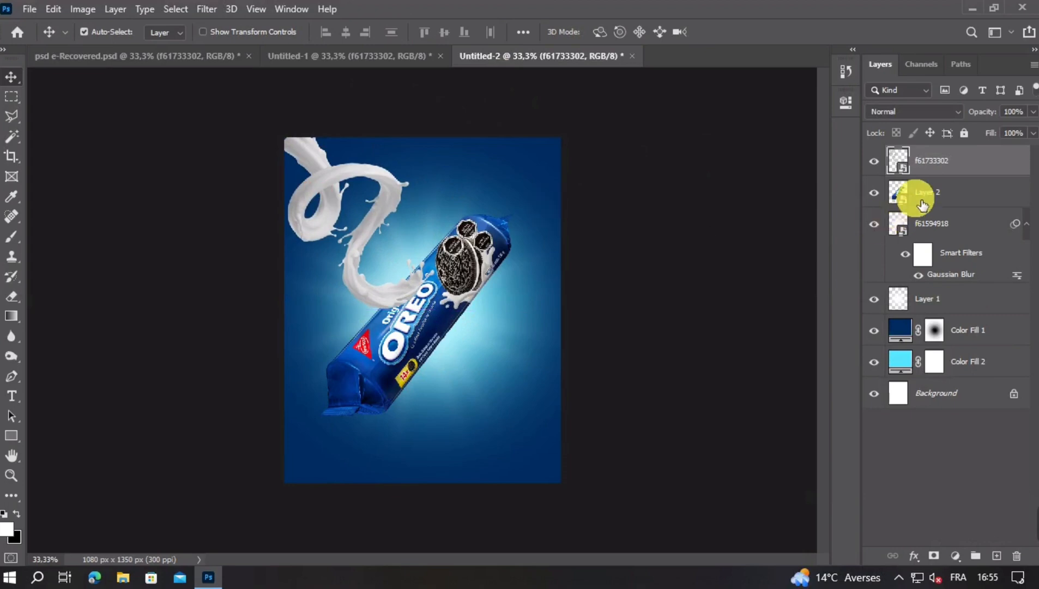
drag(941, 163, 949, 218)
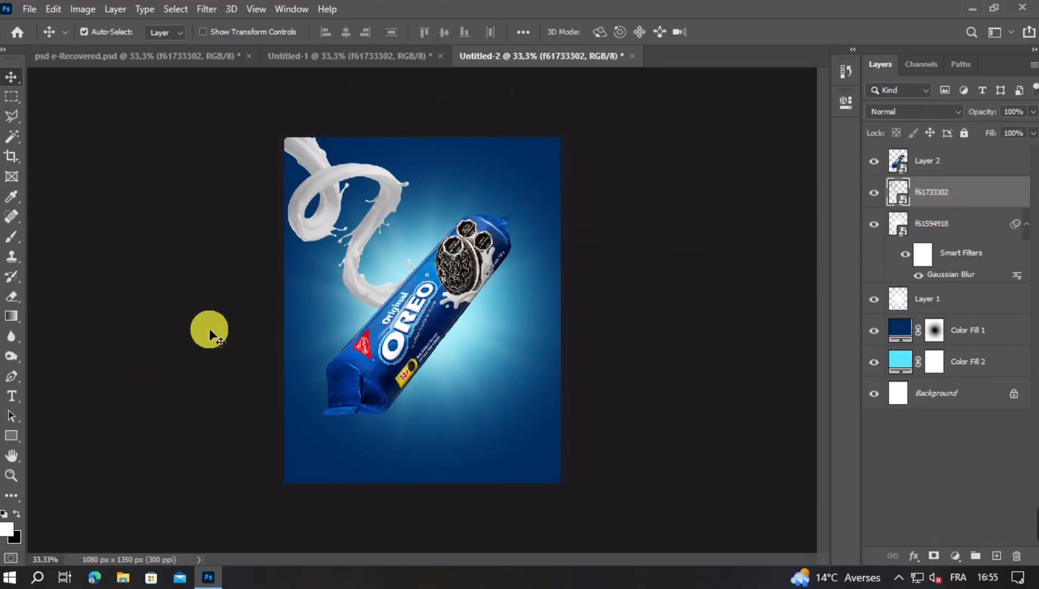
Step: Copy the milk splash on Layer 6 from Untitled-1 into Untitled-2 and move it to the poster's lower-right corner
click(319, 60)
click(498, 287)
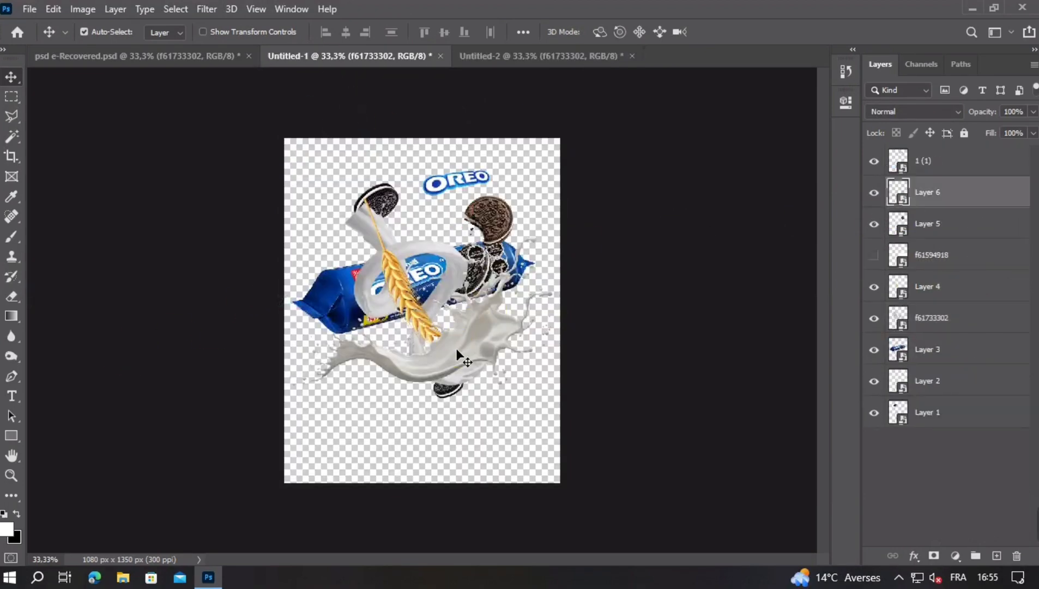
click(491, 64)
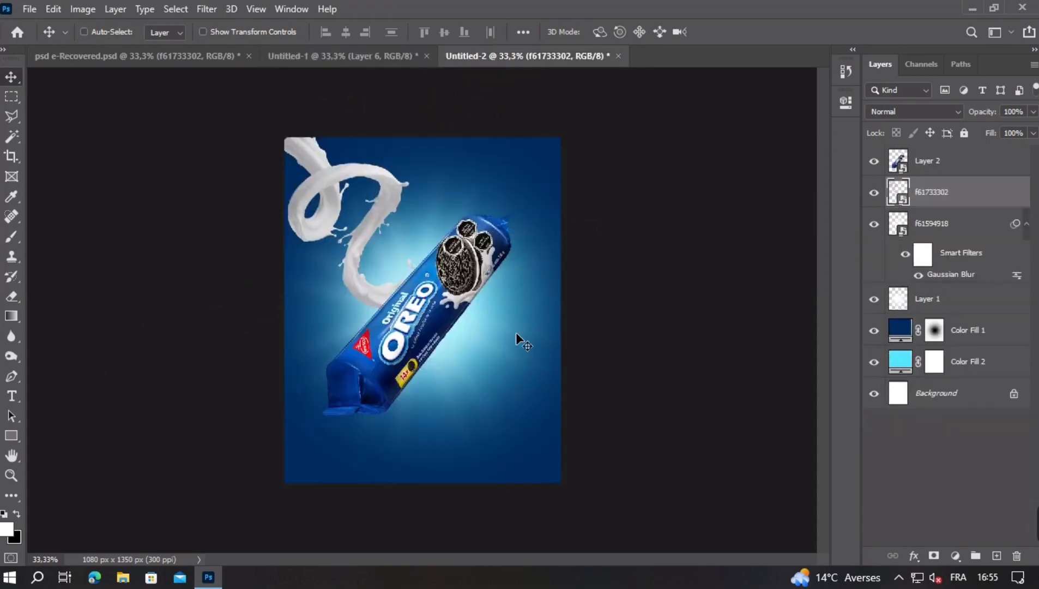
key(ctrl+v)
drag(466, 365, 566, 485)
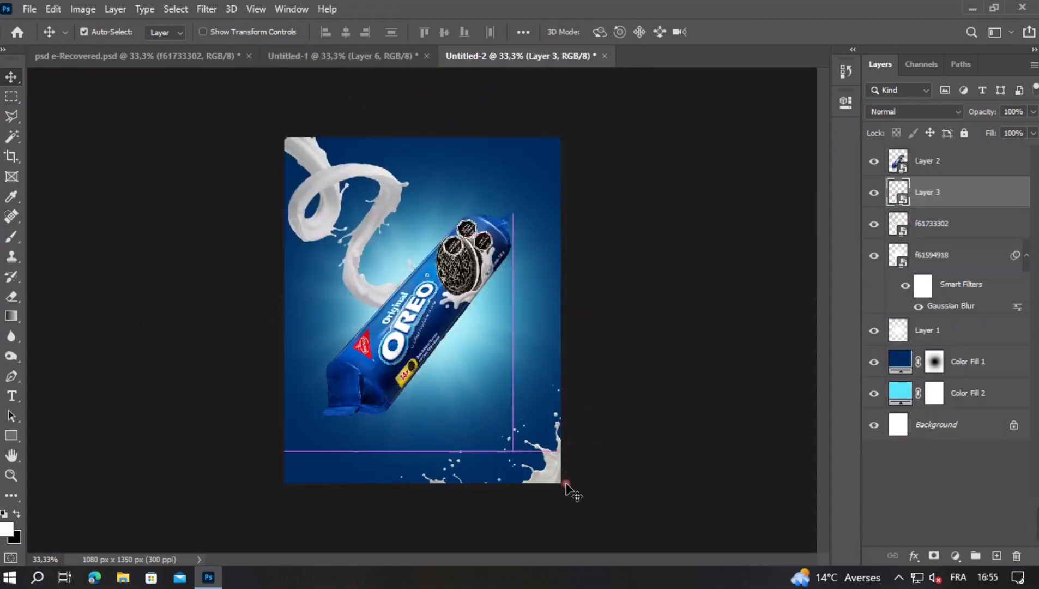
Step: Rotate the milk splash to about -12.50°, scale it to about 16.93%, and fit it into the poster's lower-right corner
key(ctrl+t)
drag(646, 377, 606, 404)
drag(652, 410, 658, 371)
mouse_move(554, 440)
mouse_down()
mouse_move(559, 429)
mouse_move(572, 438)
mouse_up()
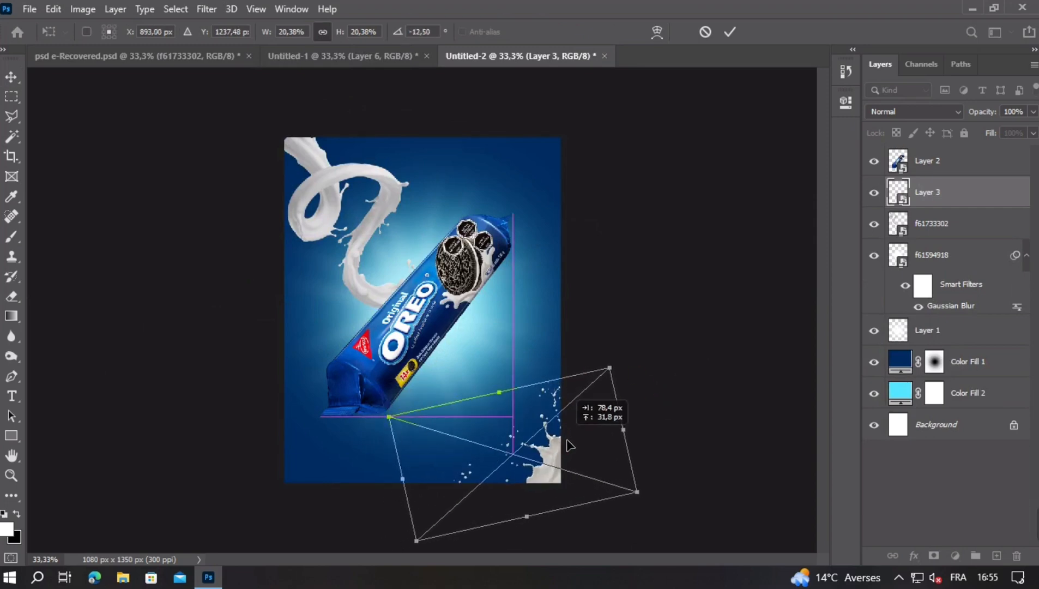
drag(436, 537, 464, 511)
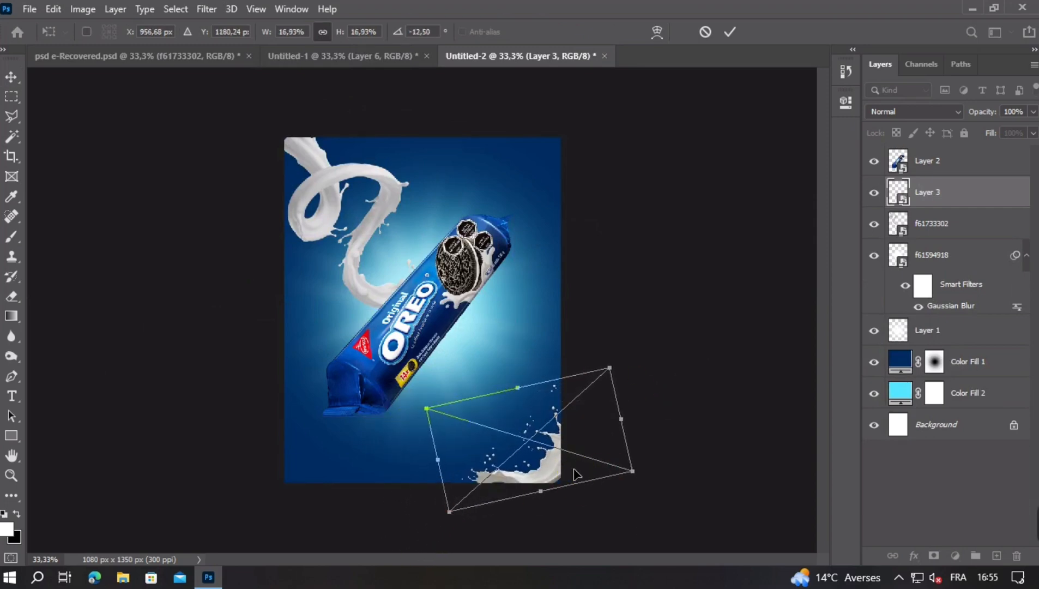
double_click(614, 435)
drag(553, 473, 528, 482)
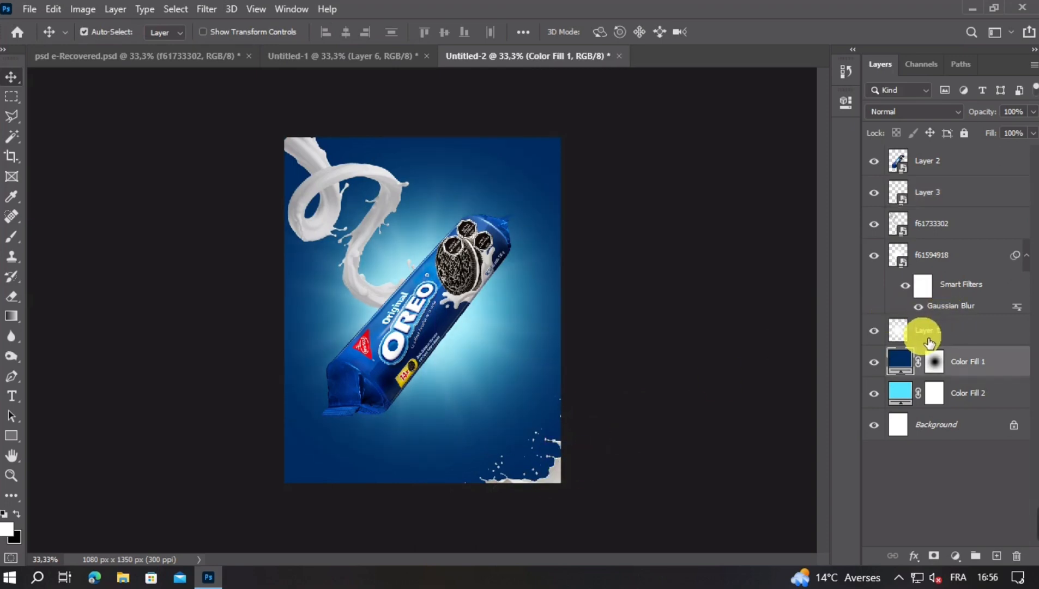
Step: Lock the background layers f61594918, Layer 1, Color Fill 1 and Color Fill 2, and reposition the milk splash in the lower-right corner
click(874, 255)
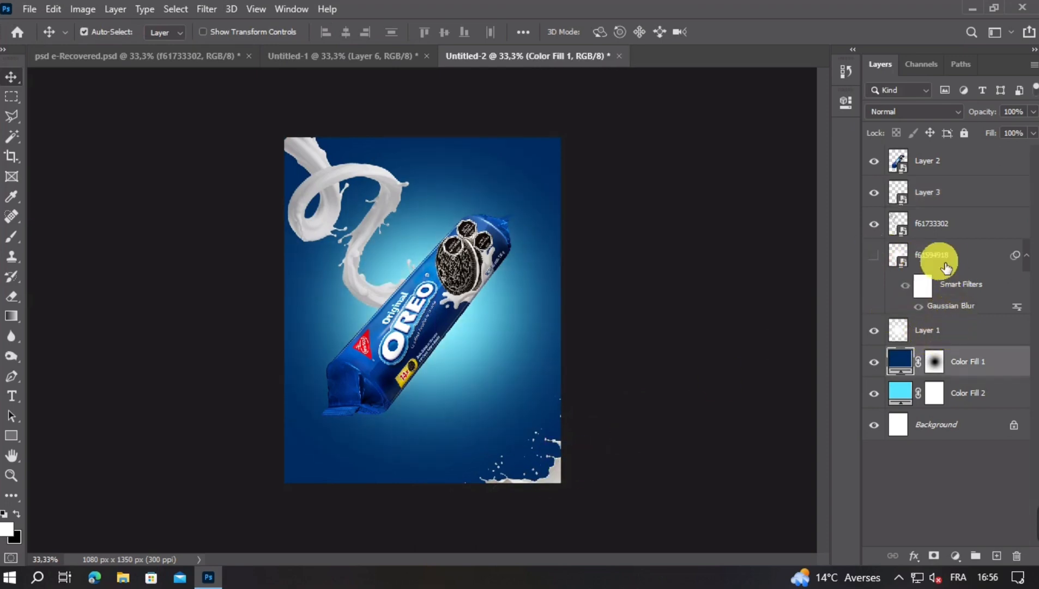
click(877, 255)
click(874, 223)
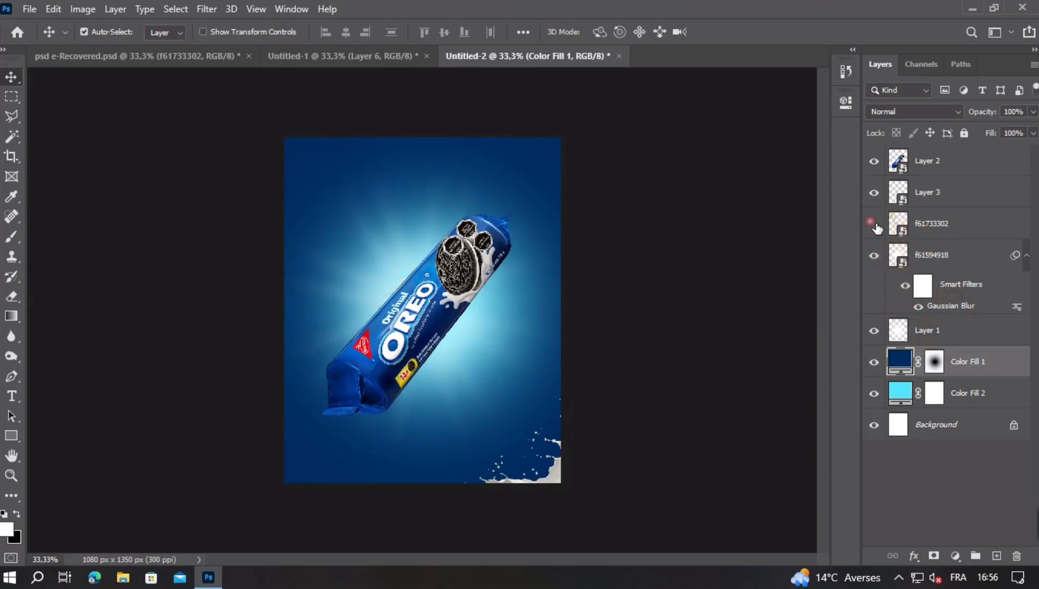
click(874, 223)
click(946, 260)
shift+click(974, 398)
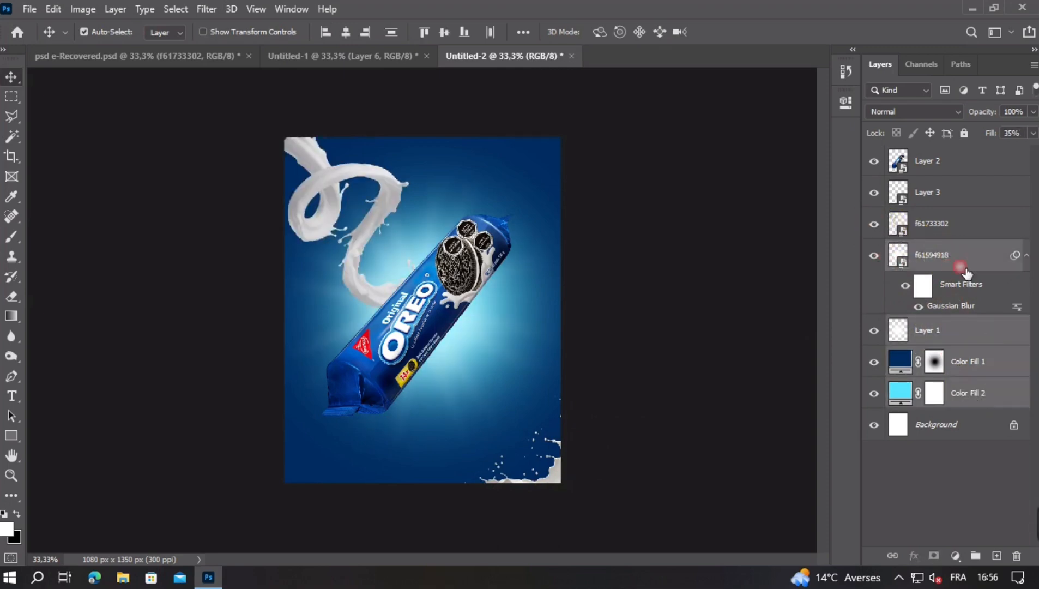
click(964, 134)
mouse_move(554, 474)
mouse_down()
mouse_move(546, 455)
mouse_move(547, 471)
mouse_up()
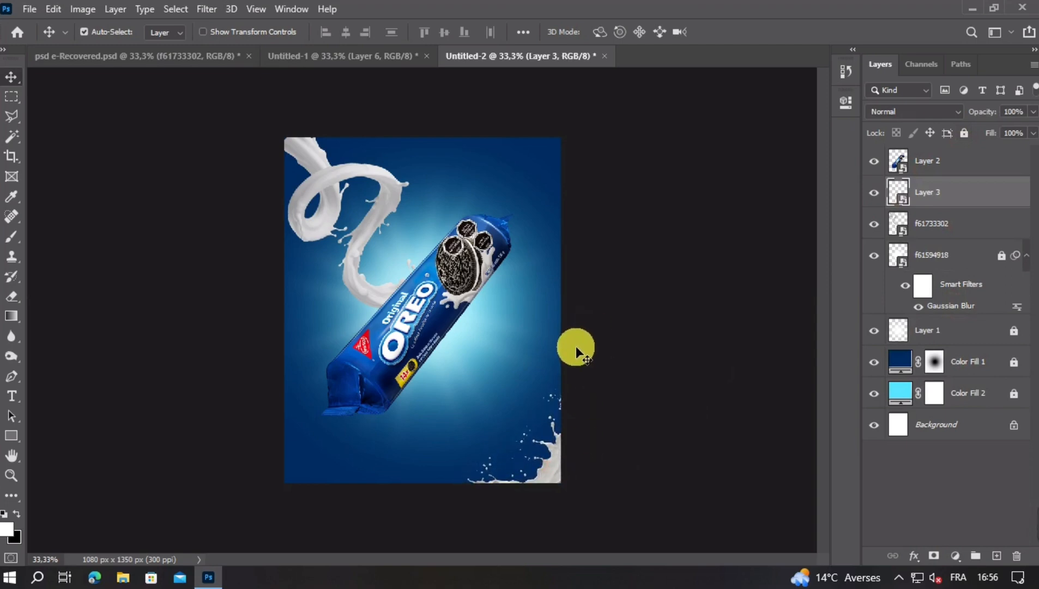
click(386, 148)
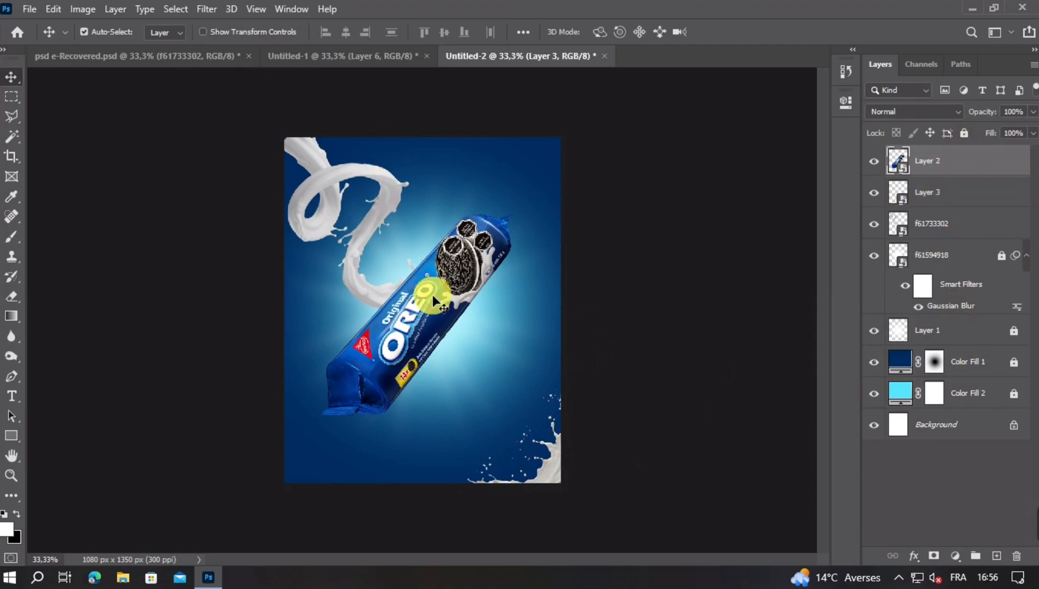
Step: Add a Levels adjustment clipped to the Oreo package layer and lower its white output level to 24
click(874, 162)
click(872, 162)
click(964, 175)
right_click(955, 155)
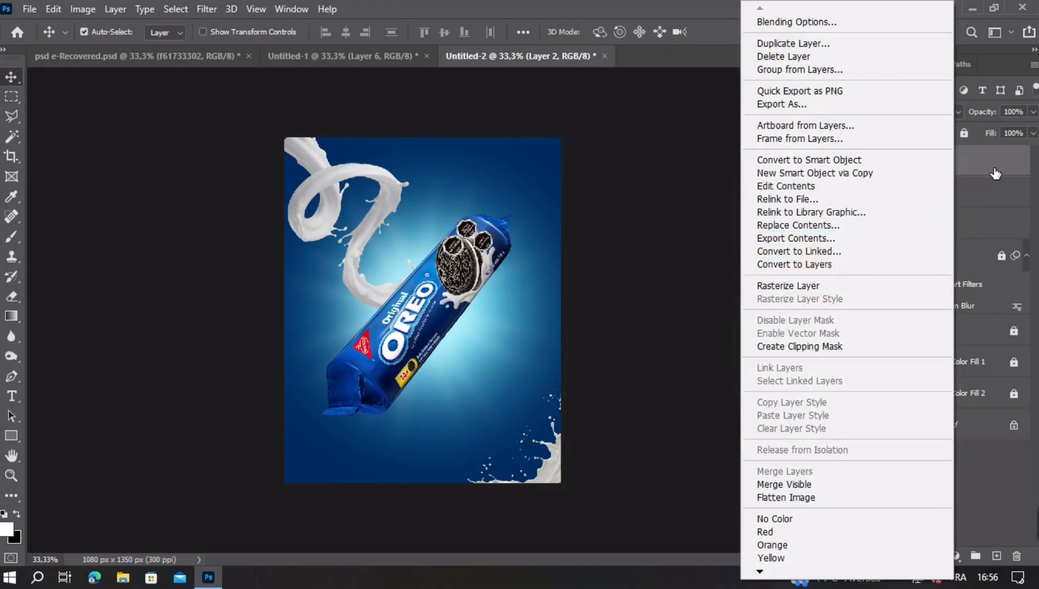
click(949, 393)
click(962, 556)
click(933, 353)
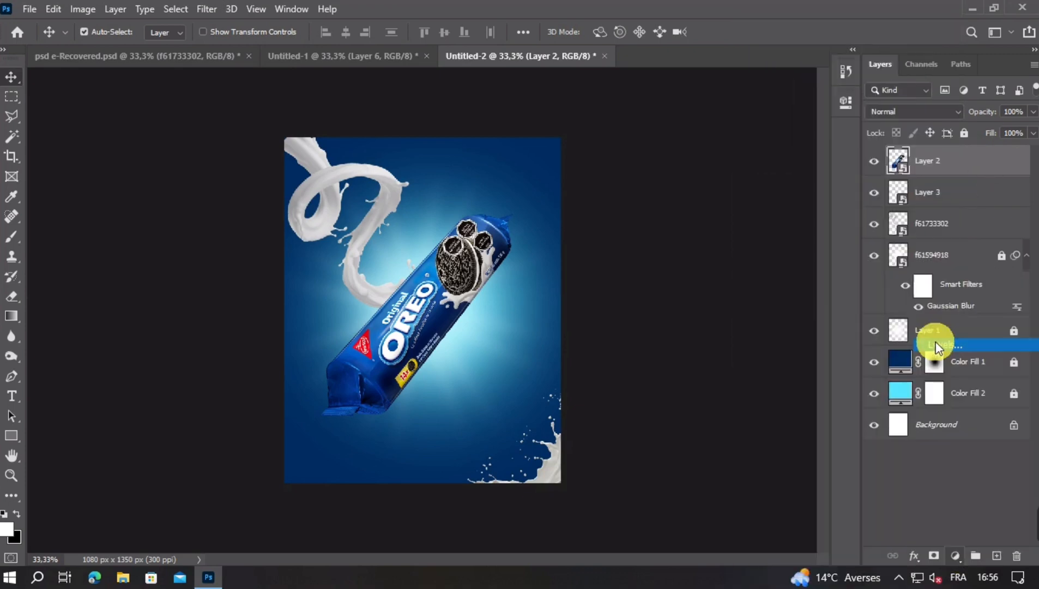
click(715, 358)
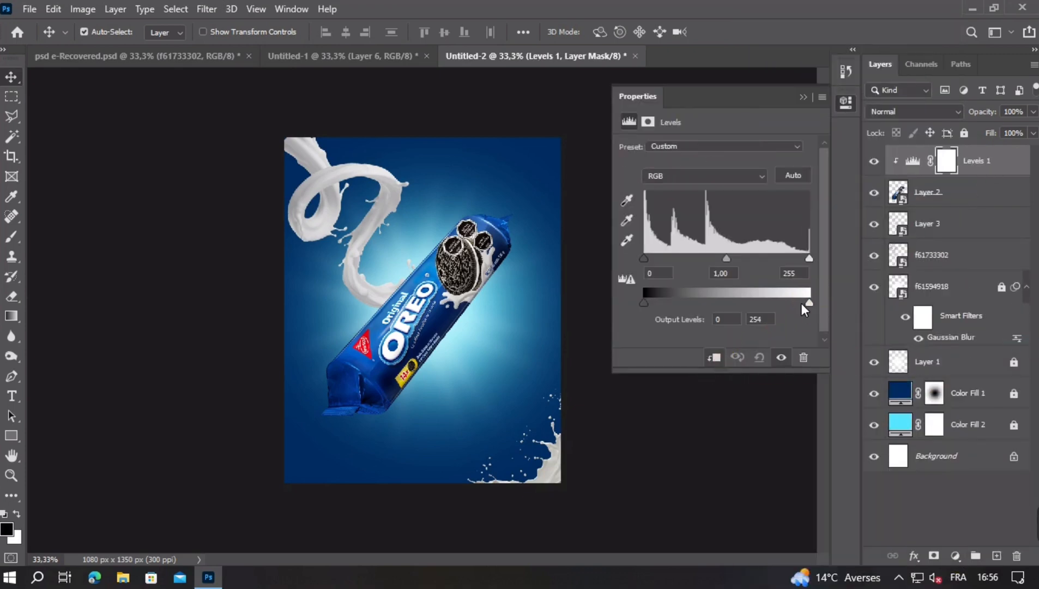
drag(805, 309, 658, 312)
click(781, 112)
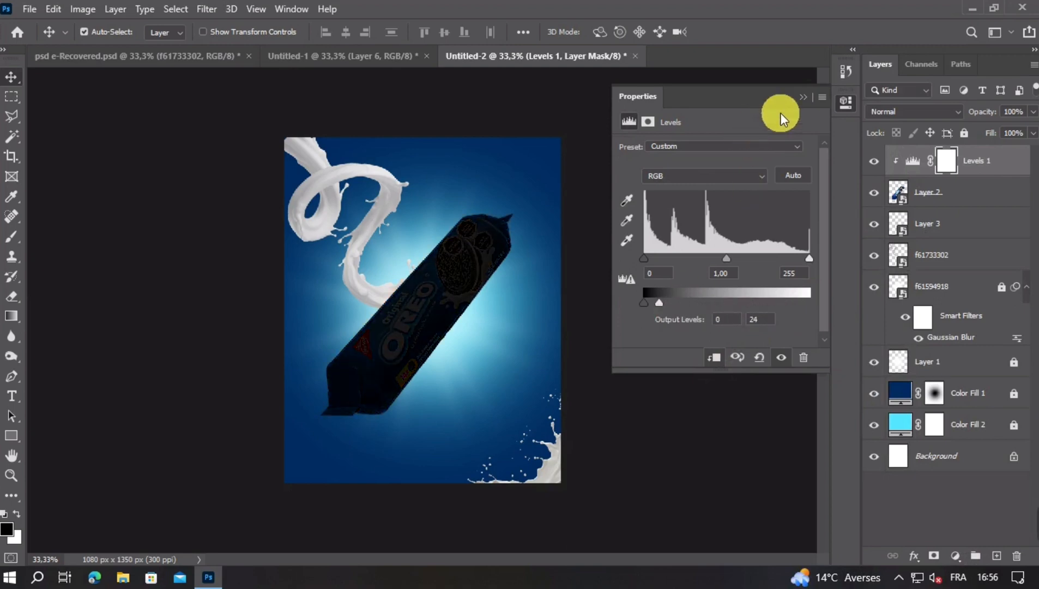
click(798, 97)
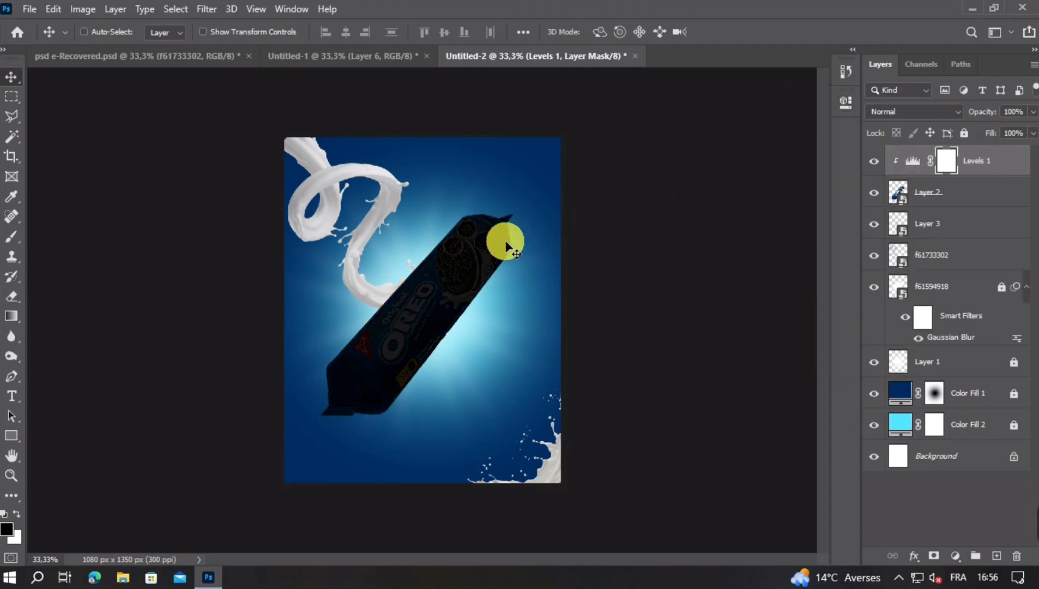
Step: Invert the Levels 1 mask to black and ready the Brush tool with white as the foreground colour
key(ctrl+i)
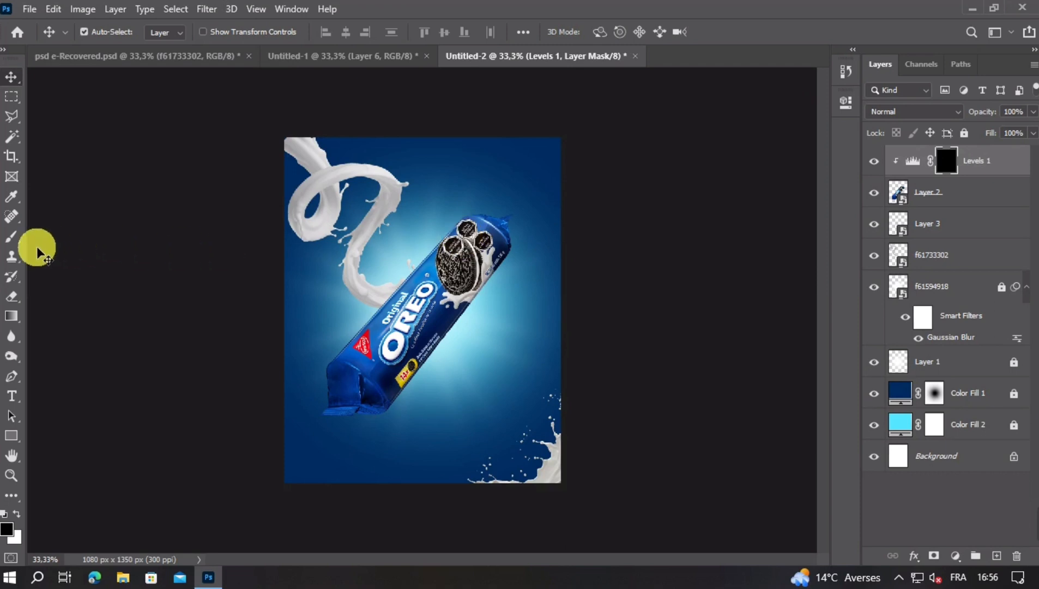
click(12, 236)
click(17, 513)
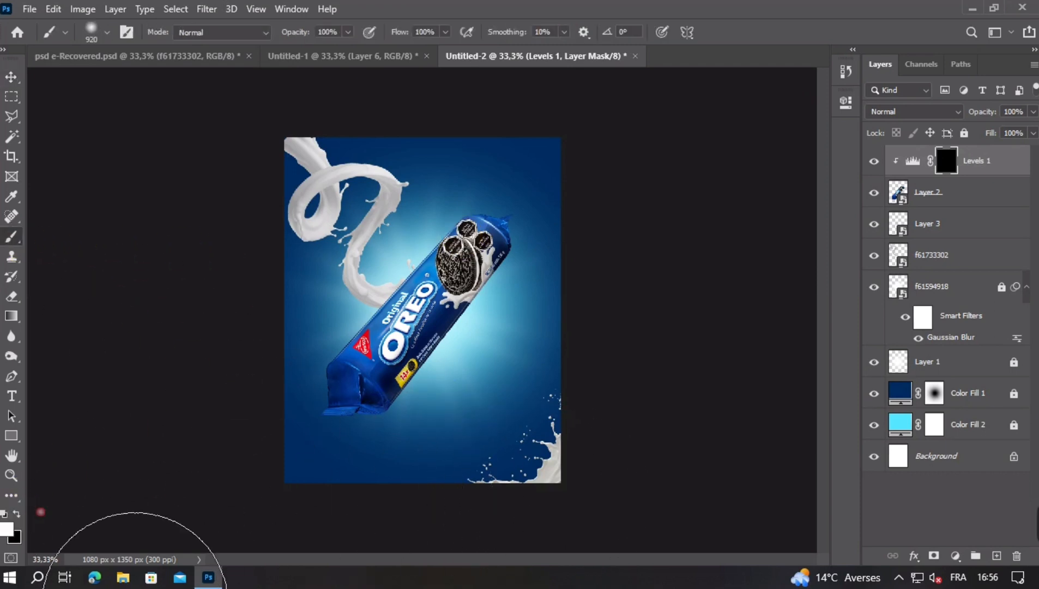
Step: Try painting shading along the Oreo package's lower-right side on the Levels 1 mask, then undo the strokes
scroll(468, 388, up, 4)
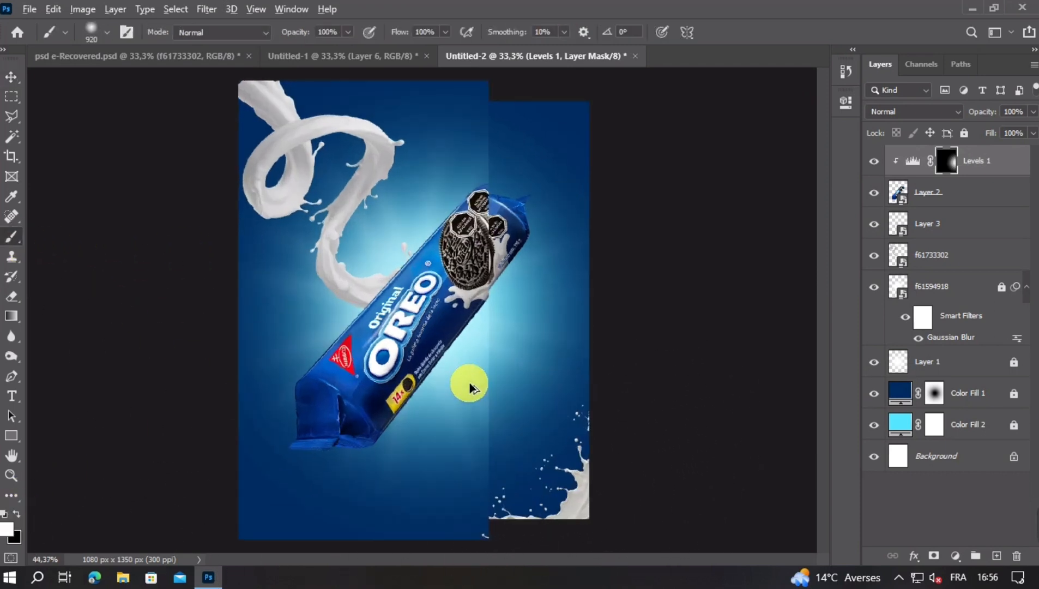
drag(498, 404, 456, 410)
drag(453, 412, 399, 434)
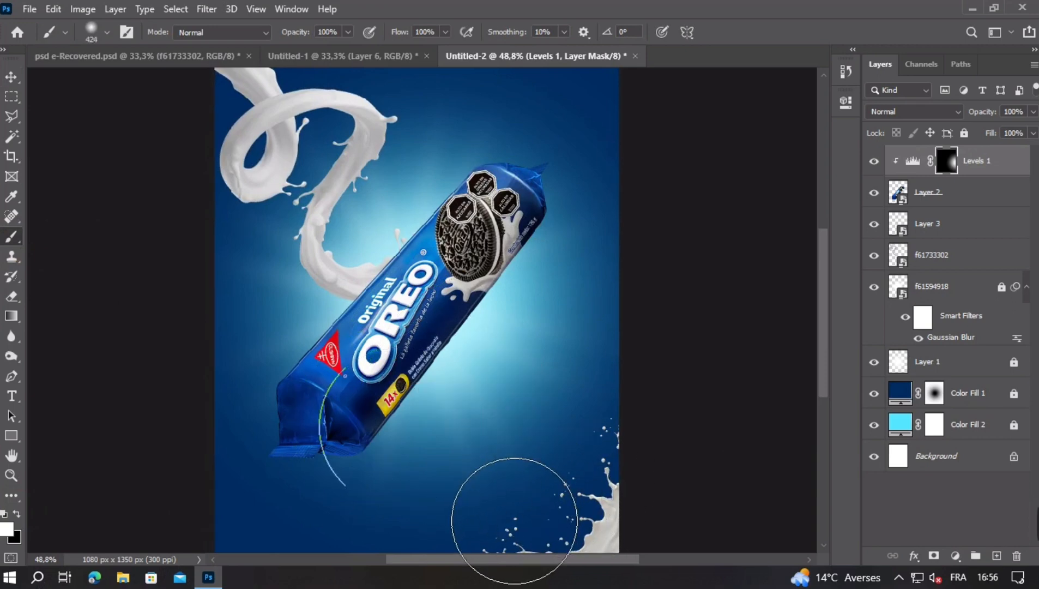
drag(676, 333, 699, 318)
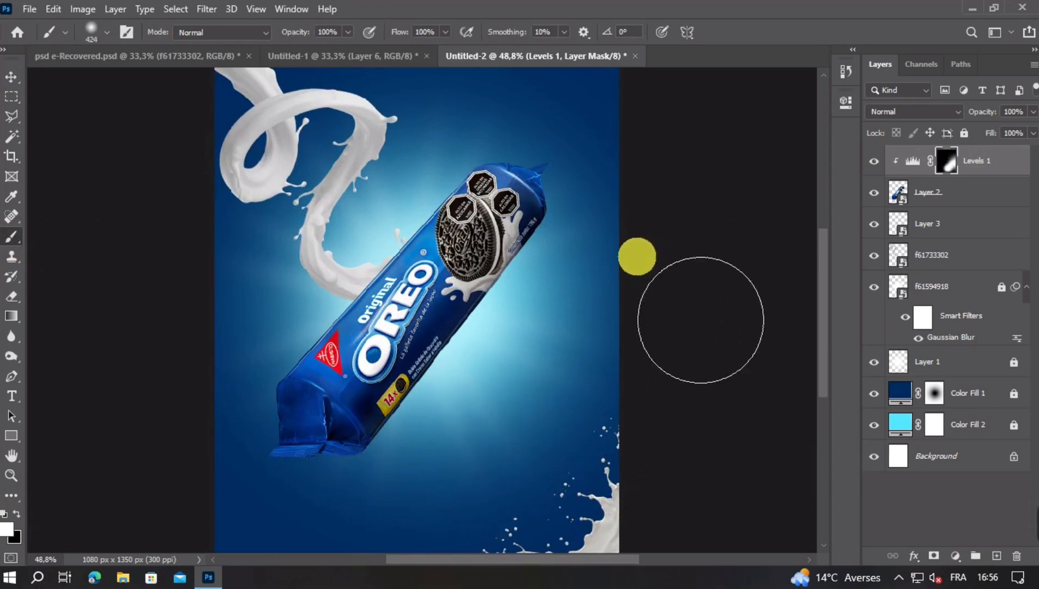
key(ctrl+z)
key(ctrl+z)
key(ctrl+z)
key(ctrl+z)
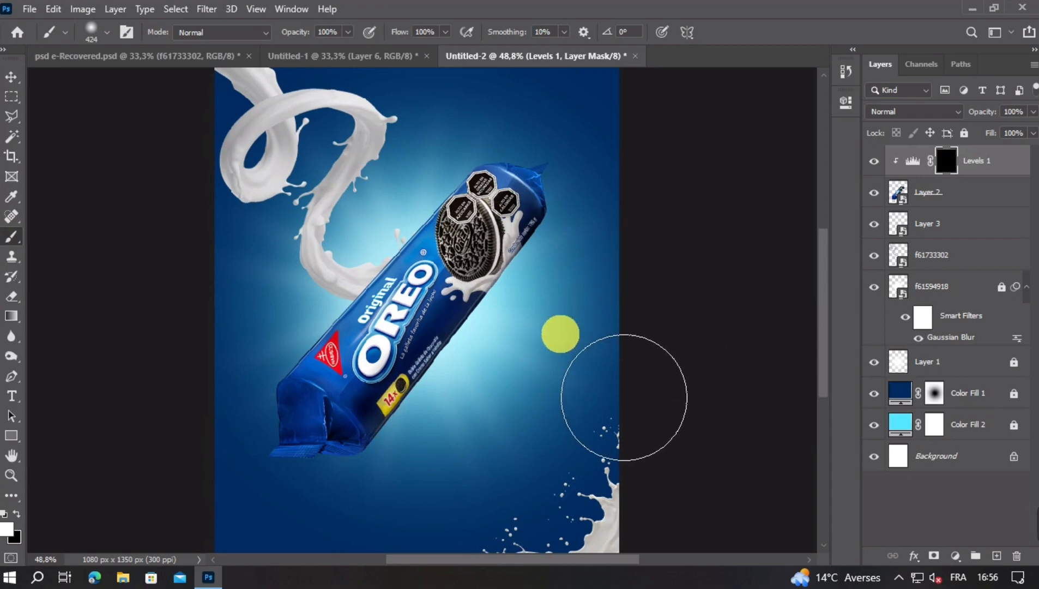
Step: Paint white on the Levels 1 mask with a soft 424 px brush to darken the package's lower-right edge and bottom end
drag(483, 579, 308, 584)
mouse_move(542, 571)
mouse_down()
mouse_move(640, 472)
mouse_move(636, 411)
mouse_move(682, 337)
mouse_move(691, 244)
mouse_up()
scroll(688, 351, down, 3)
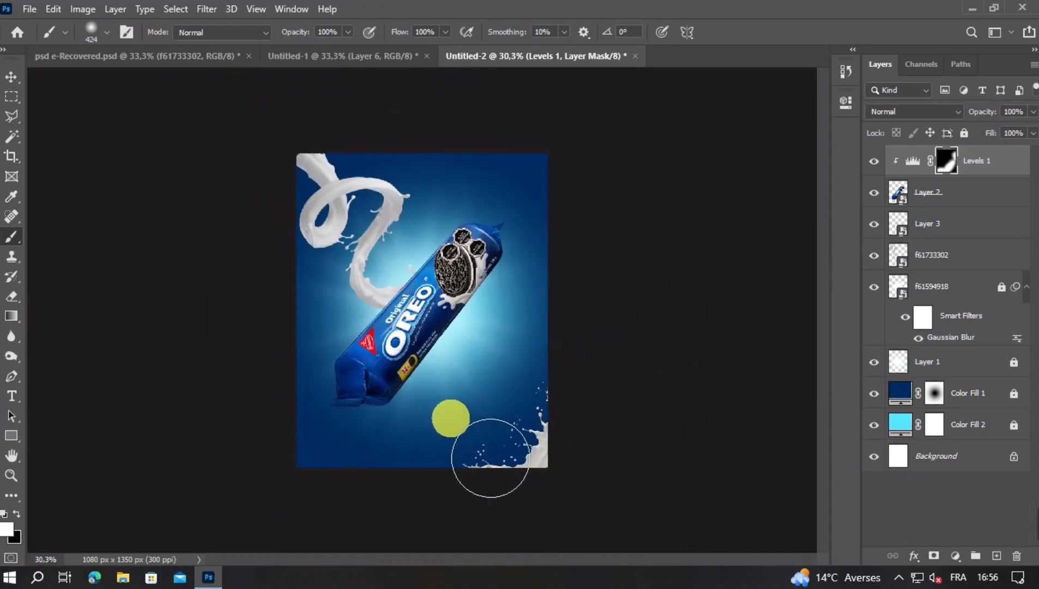
scroll(442, 433, up, 2)
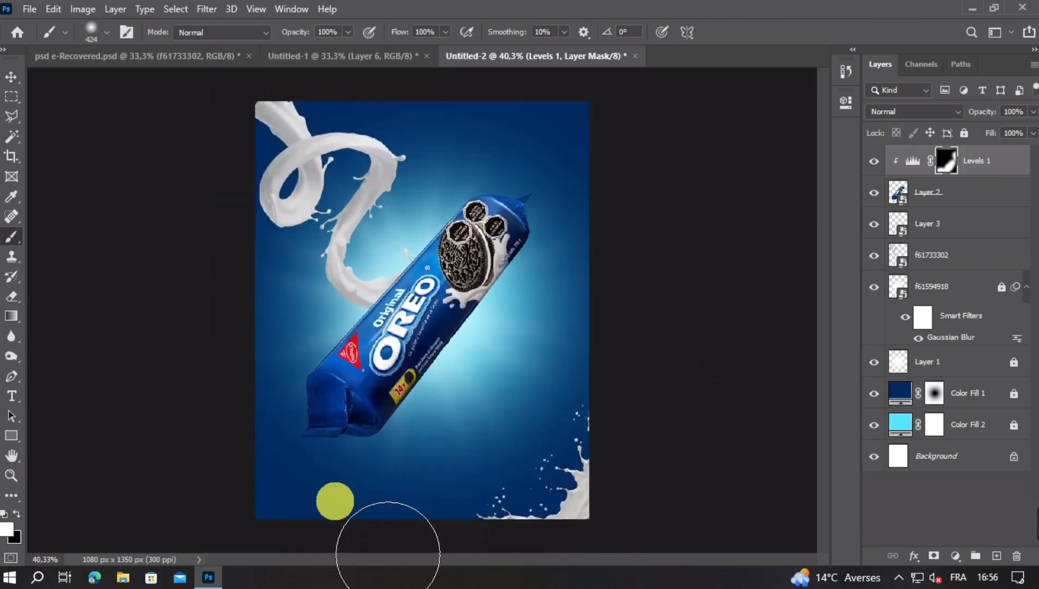
scroll(567, 393, down, 2)
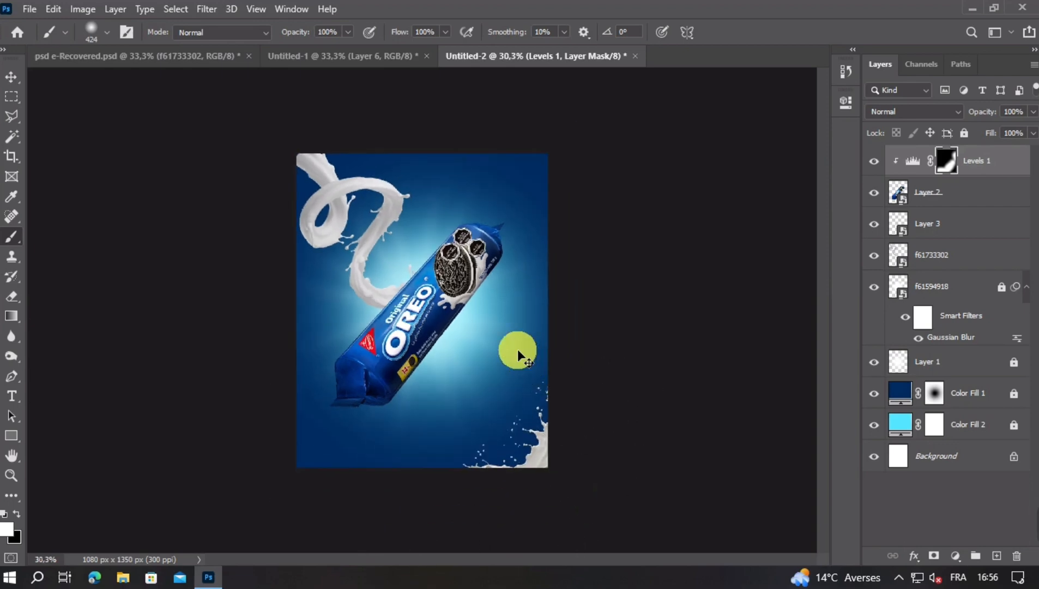
scroll(517, 373, up, 1)
click(10, 78)
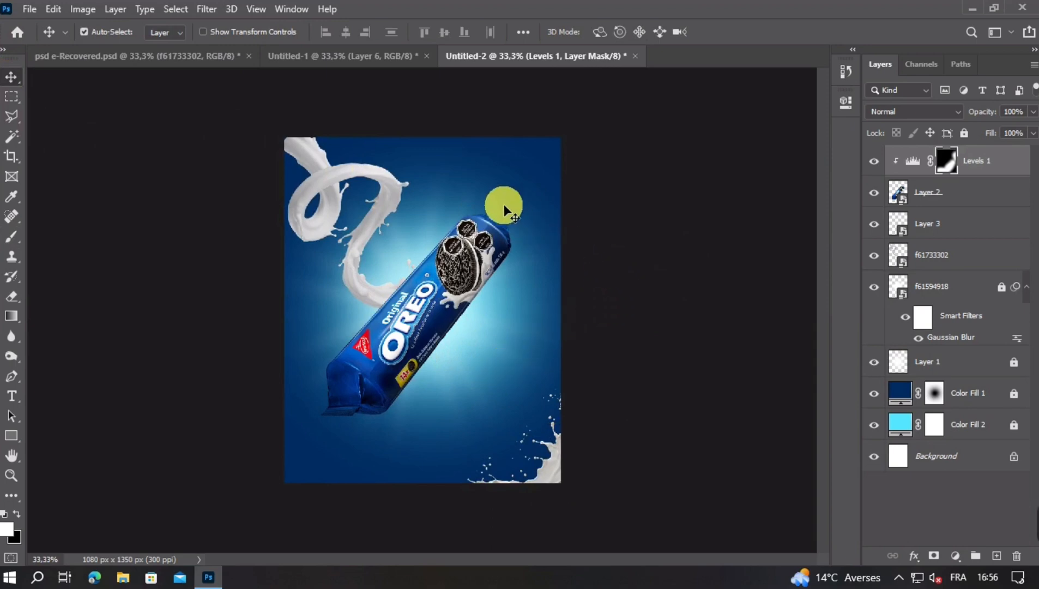
Step: Copy the Oreo cookie on Layer 1 from Untitled-1 into Untitled-2, scaled to 42.18% and rotated -8.22°, inside the upper-left milk swirl
click(339, 55)
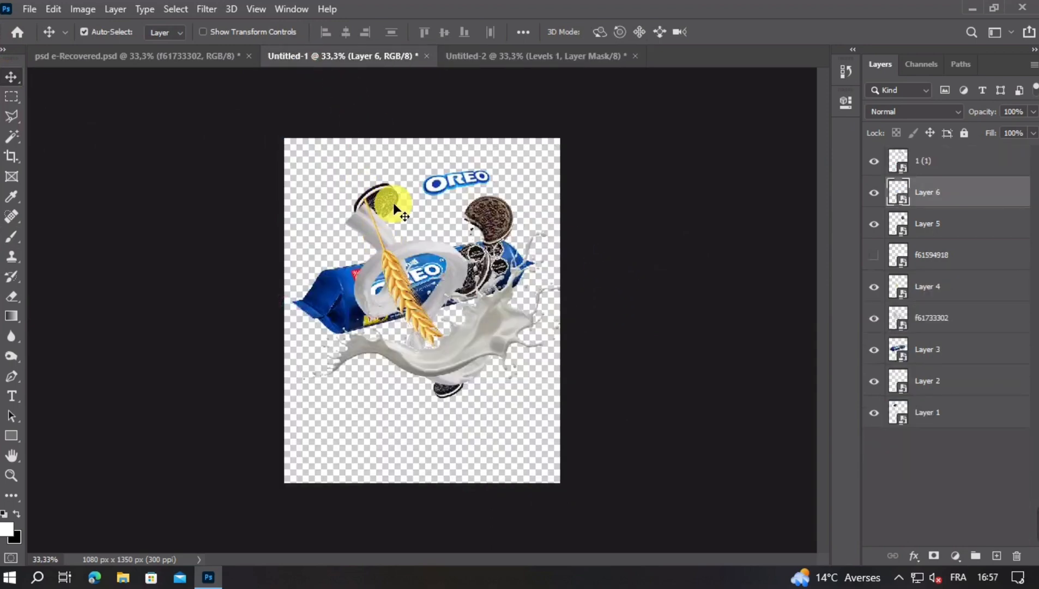
drag(393, 207, 457, 256)
key(ctrl+t)
drag(393, 274, 336, 214)
drag(420, 217, 419, 228)
drag(347, 225, 341, 220)
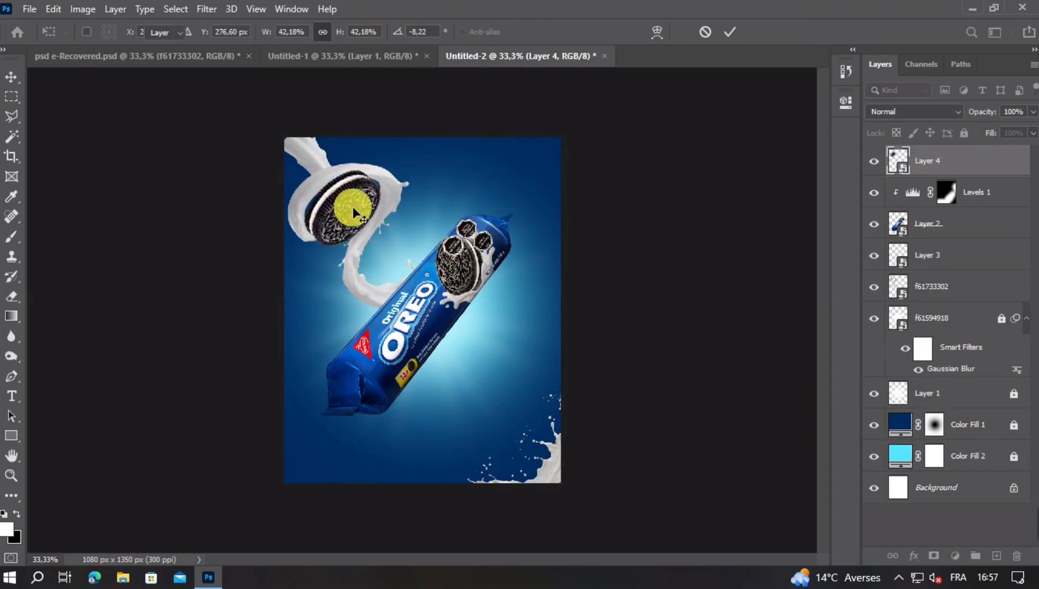
key(Return)
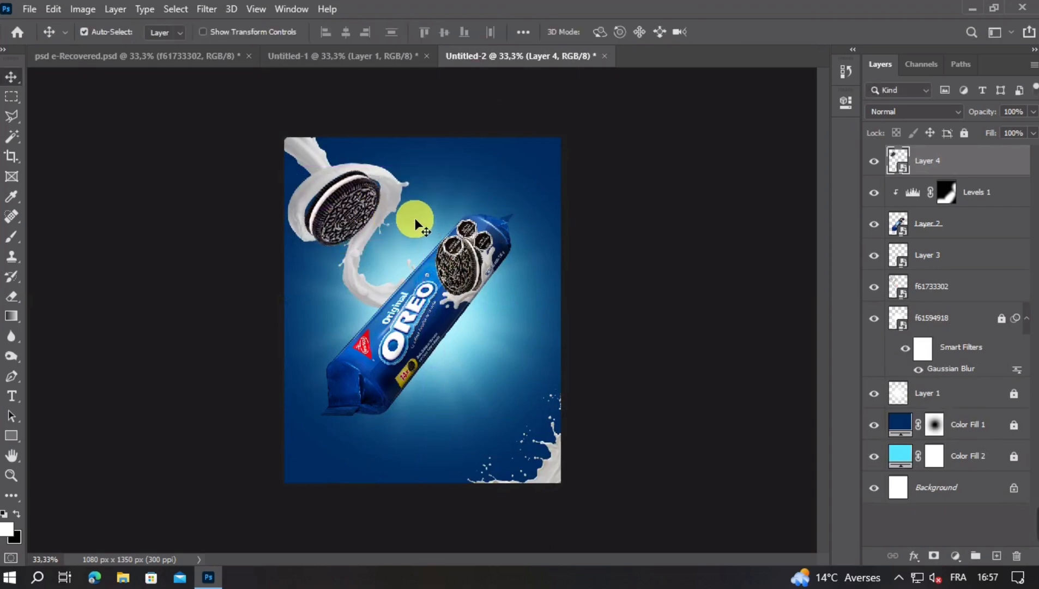
Step: Add a Solid Color fill clipped directly above the Oreo package layer and set its colour to light blue #93d6e6
click(431, 296)
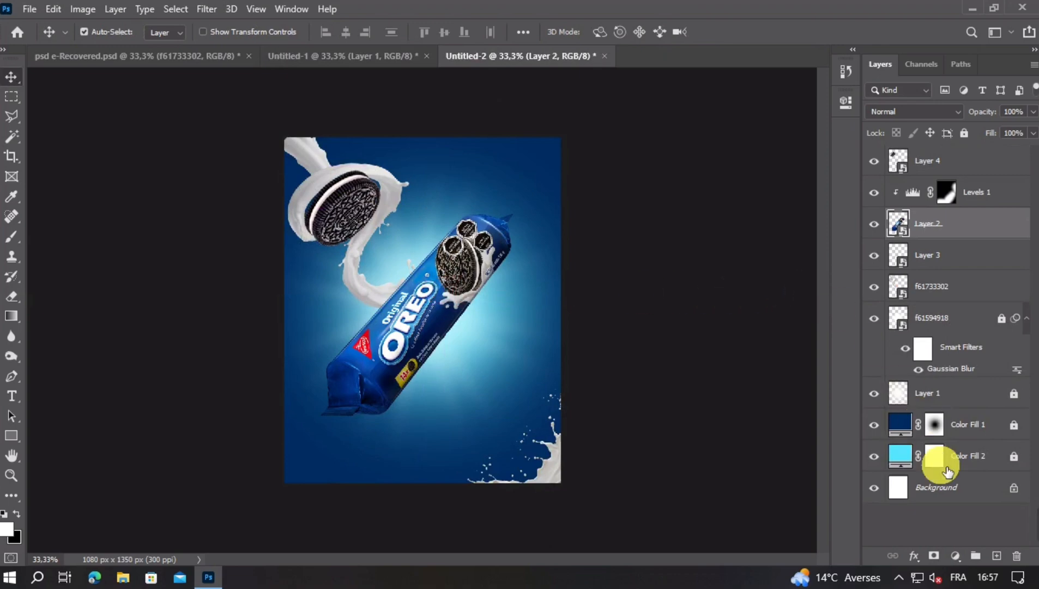
click(956, 557)
click(936, 291)
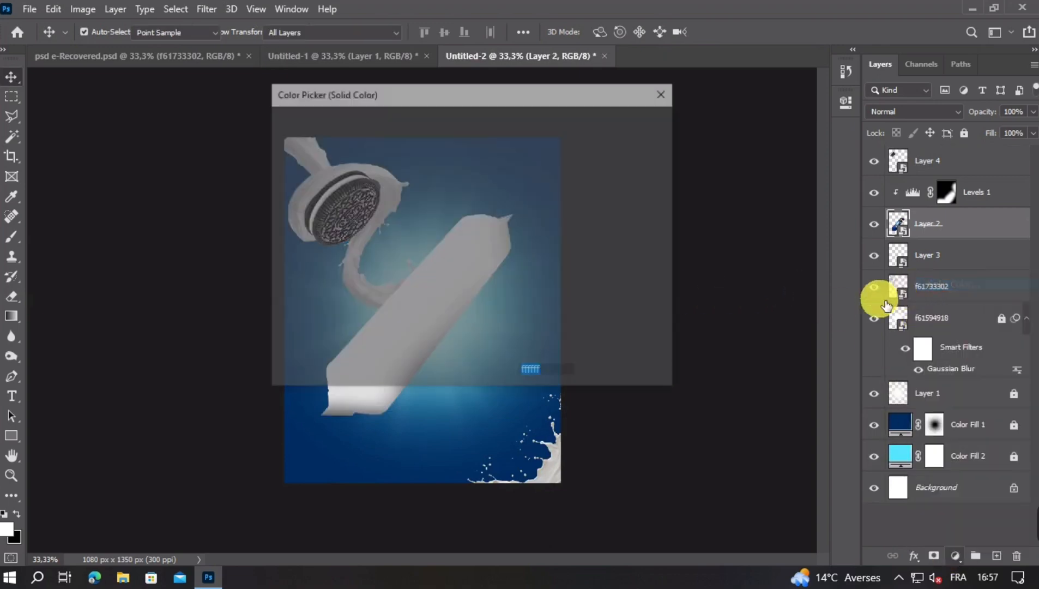
key(Return)
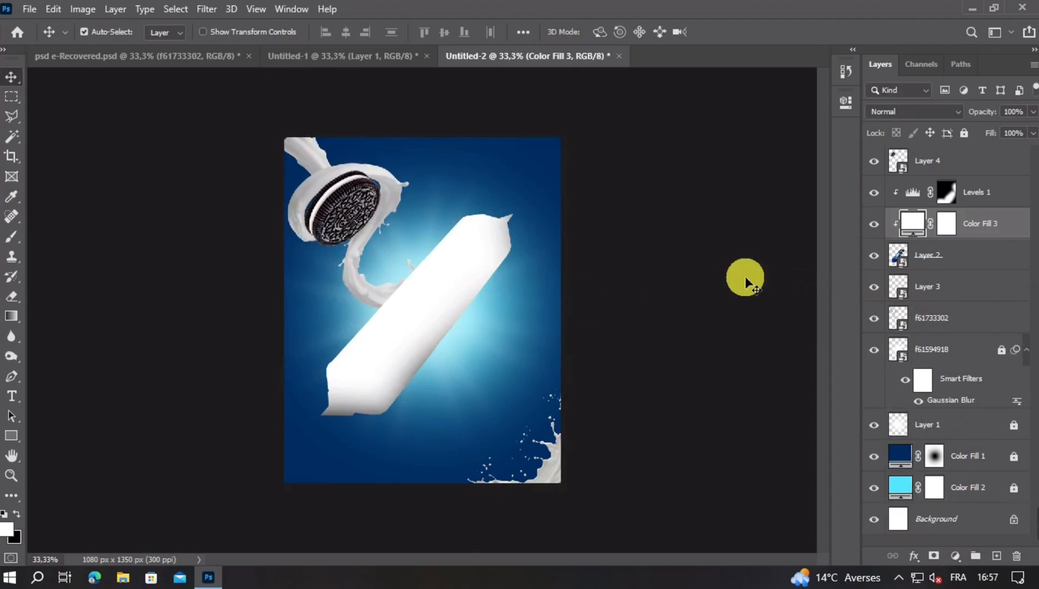
double_click(912, 223)
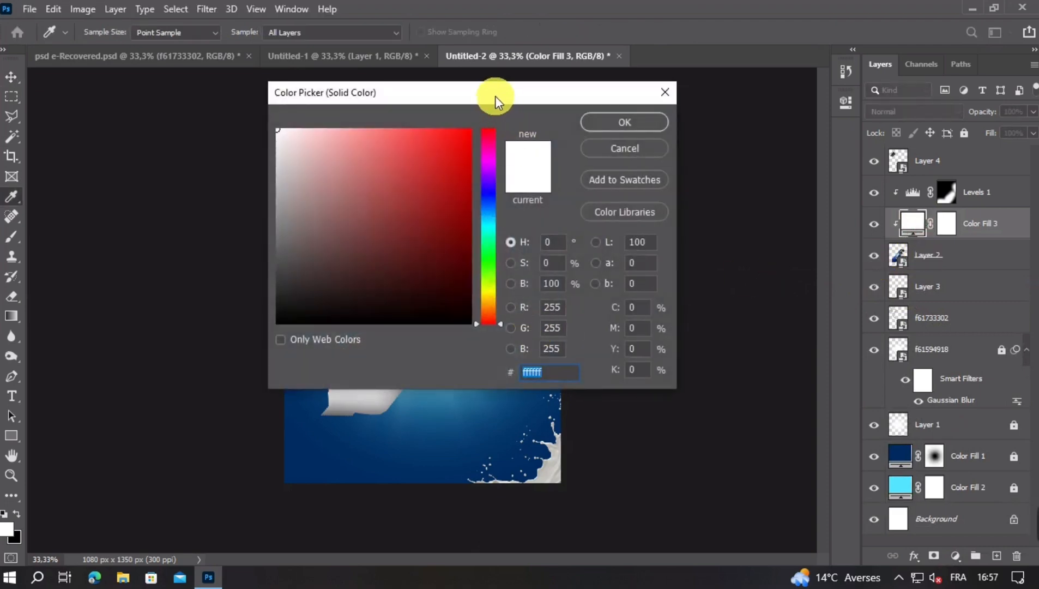
drag(494, 98, 749, 109)
click(413, 232)
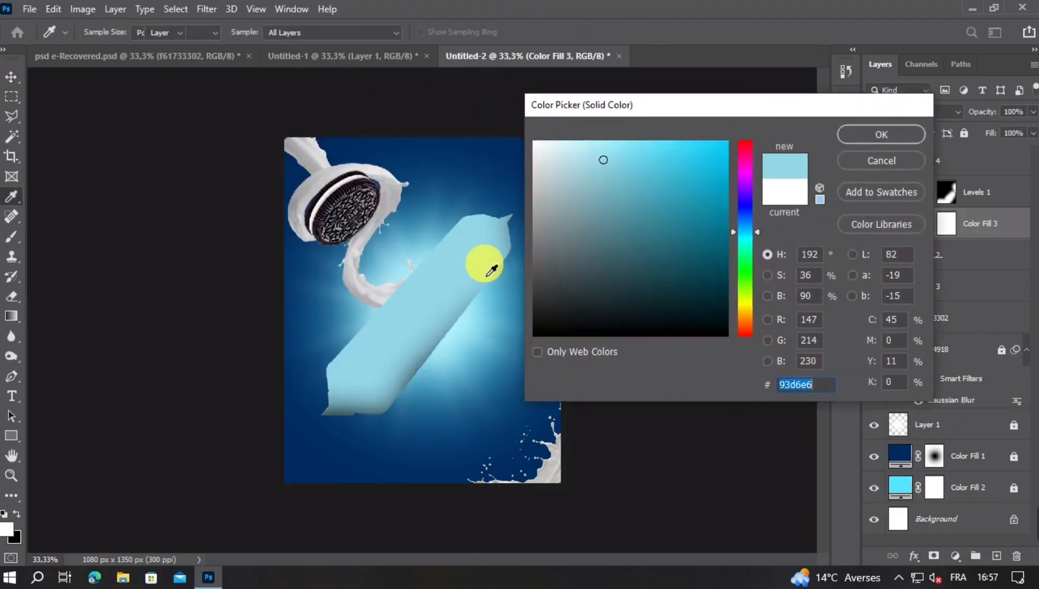
key(Return)
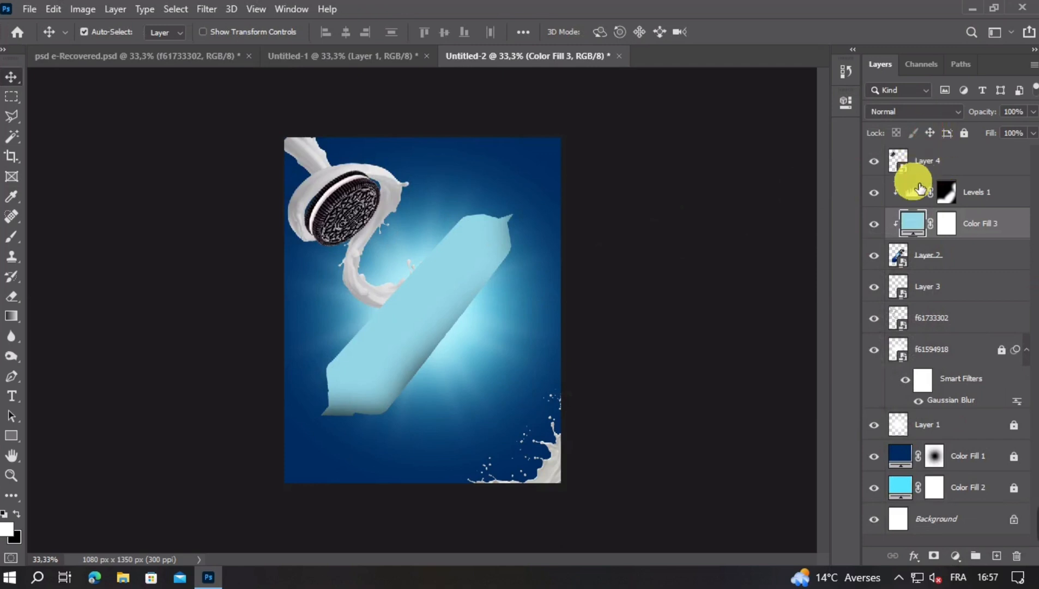
Step: Set the Color Fill 3 layer's blend mode to Screen and invert its mask to black
click(905, 112)
click(882, 238)
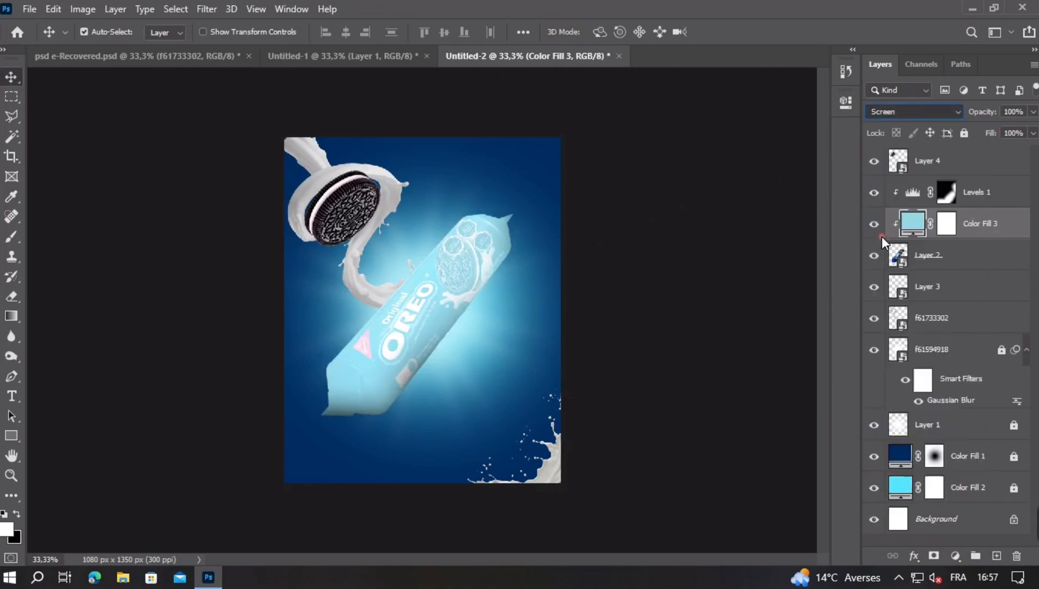
click(953, 227)
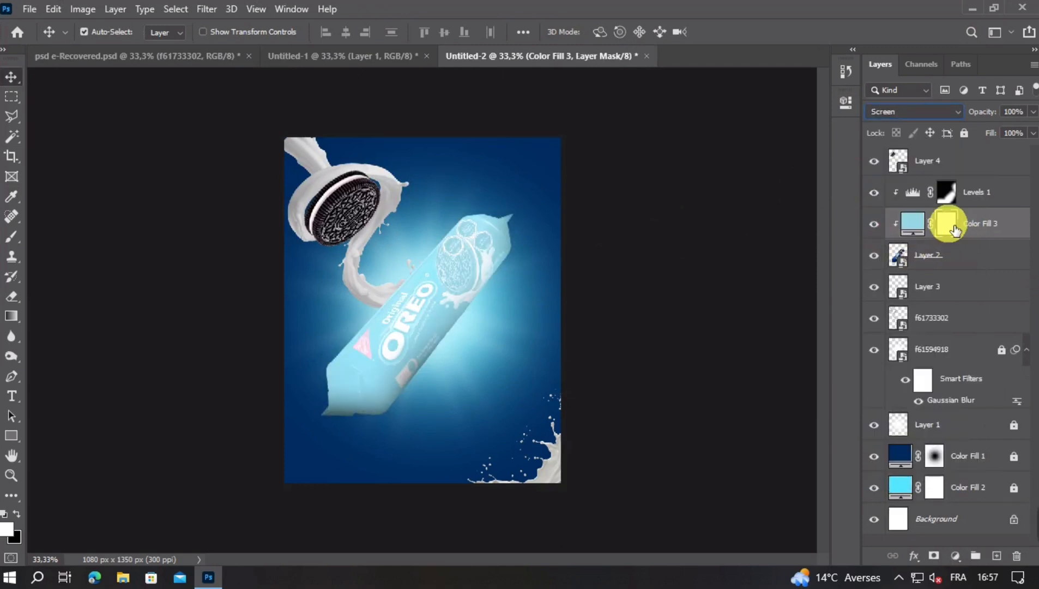
key(ctrl+i)
Step: Paint white on the Color Fill 3 mask with a soft brush to add light along the package's upper-left edge
key(ctrl+plus)
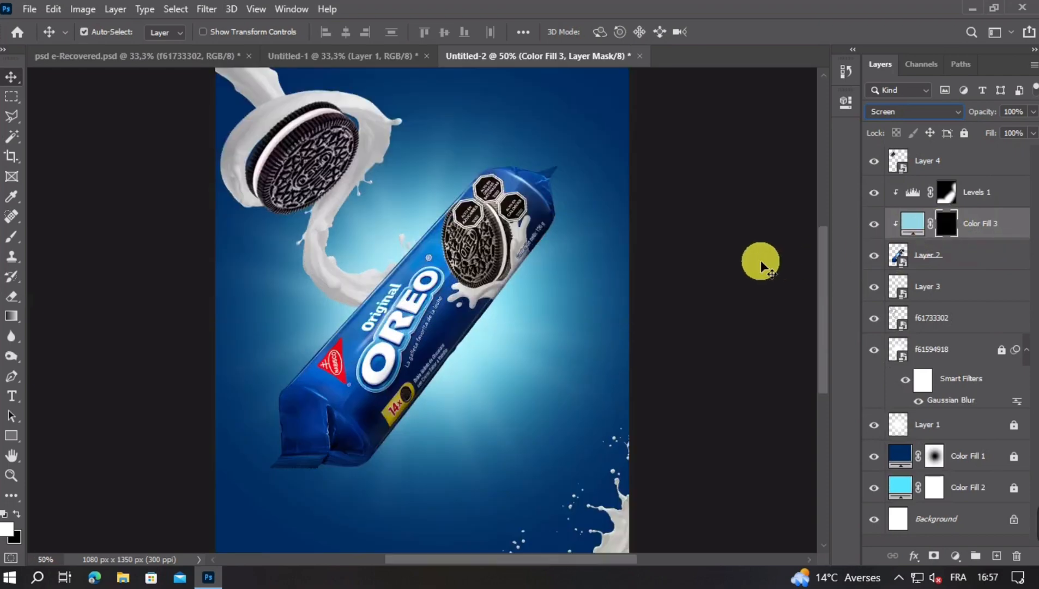
click(12, 236)
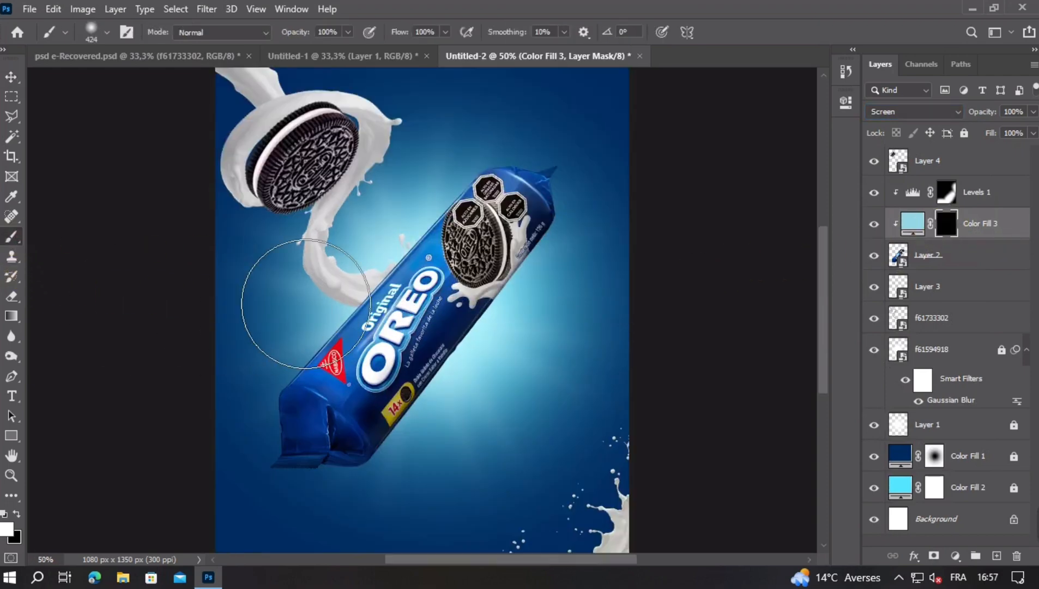
mouse_move(451, 235)
mouse_down()
mouse_move(337, 344)
mouse_move(308, 332)
mouse_move(342, 320)
mouse_move(449, 227)
mouse_move(267, 411)
mouse_move(329, 359)
mouse_up()
mouse_move(412, 331)
mouse_down()
mouse_move(320, 357)
mouse_move(518, 178)
mouse_up()
drag(283, 319, 231, 320)
drag(281, 368, 319, 366)
drag(343, 306, 343, 306)
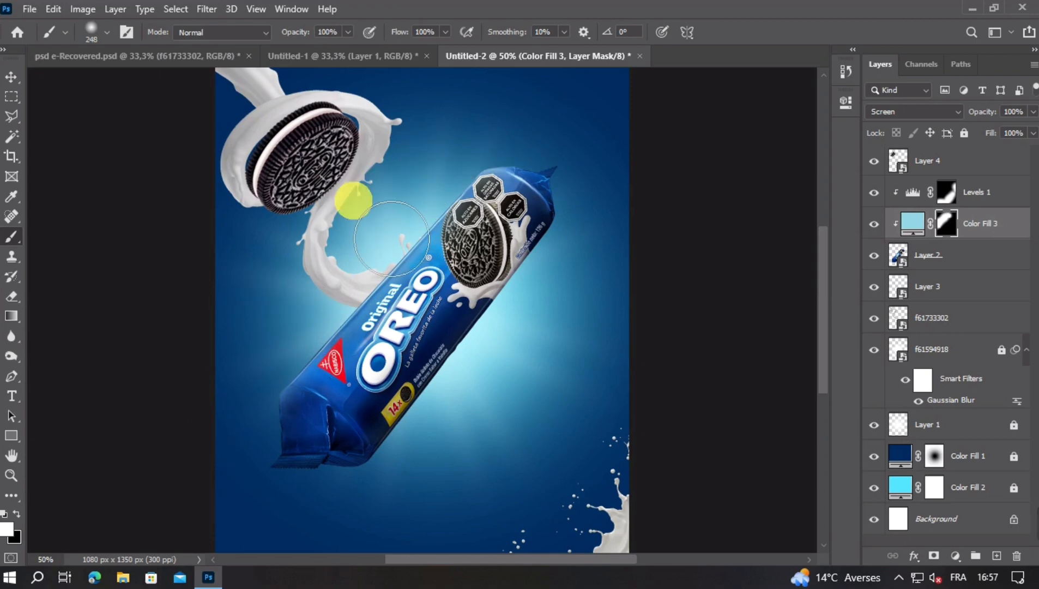
scroll(492, 345, down, 5)
scroll(492, 342, up, 2)
click(16, 82)
Step: Unlock Layer 1, toggle its visibility to compare the background glow, and select it for editing
click(454, 348)
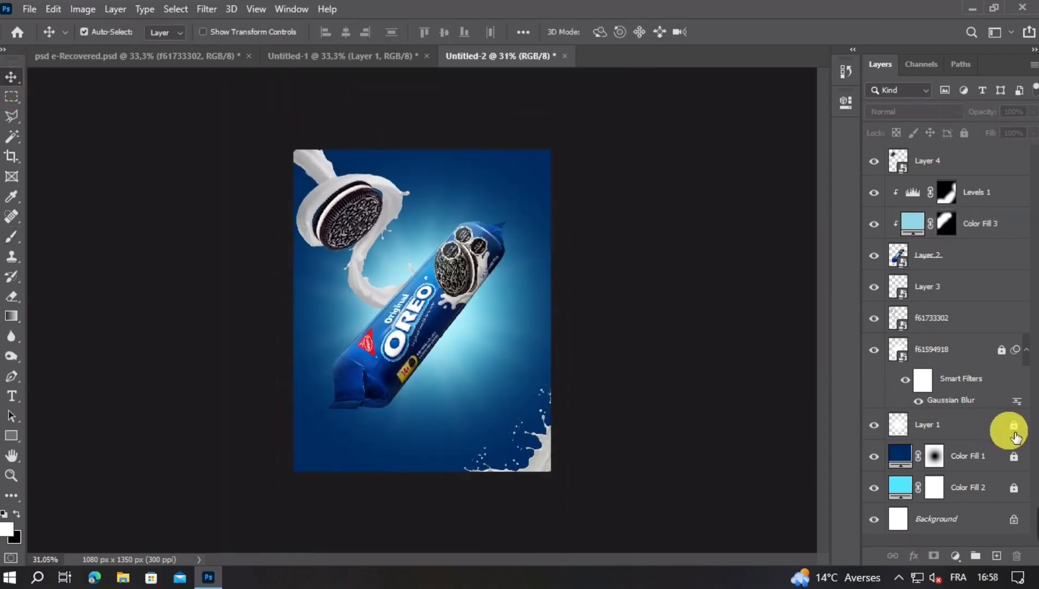
click(872, 427)
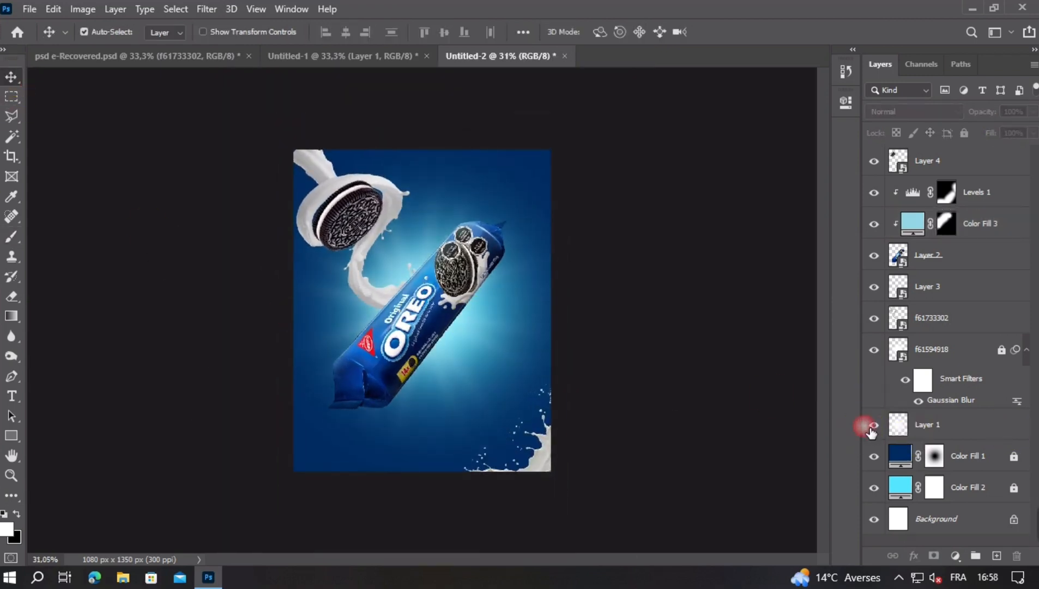
click(872, 425)
click(933, 428)
Step: Paint soft white light on Layer 1 behind the Oreo package, reducing the brush from 474 to 345 px
click(13, 239)
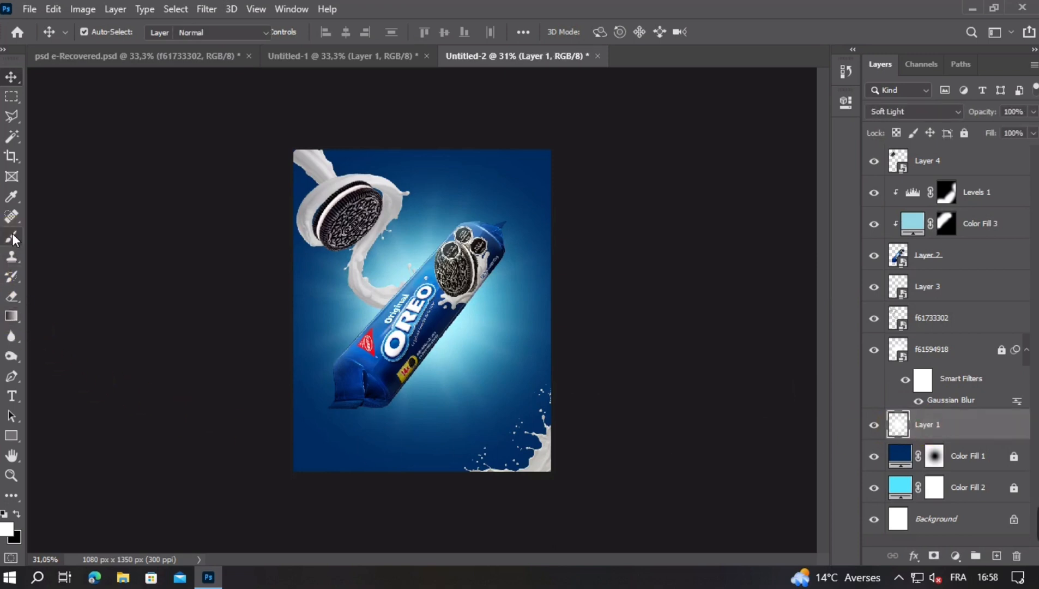
drag(359, 382, 402, 376)
drag(375, 373, 398, 376)
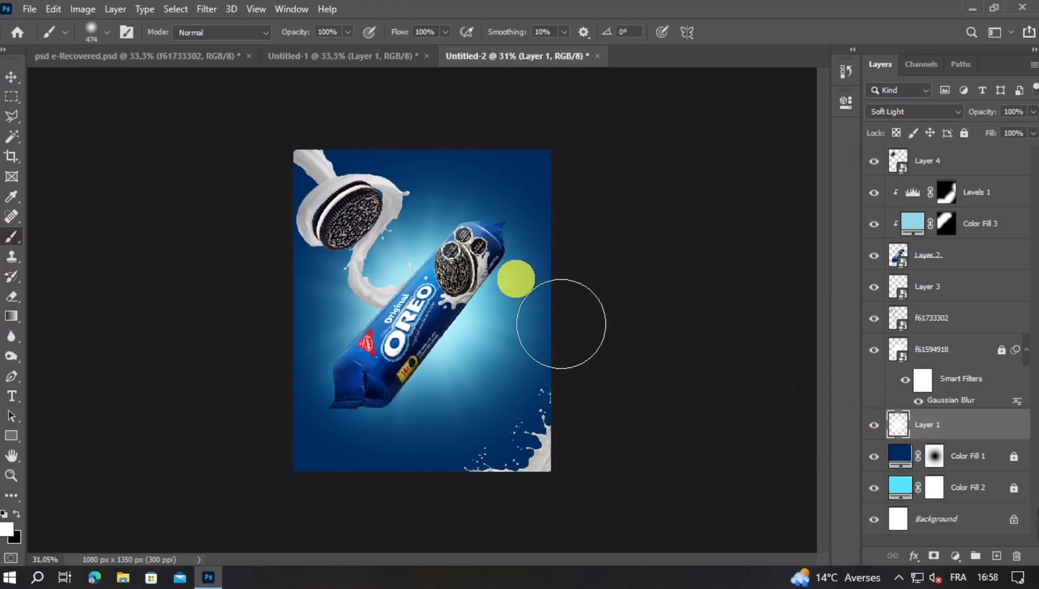
drag(481, 252, 459, 252)
click(513, 279)
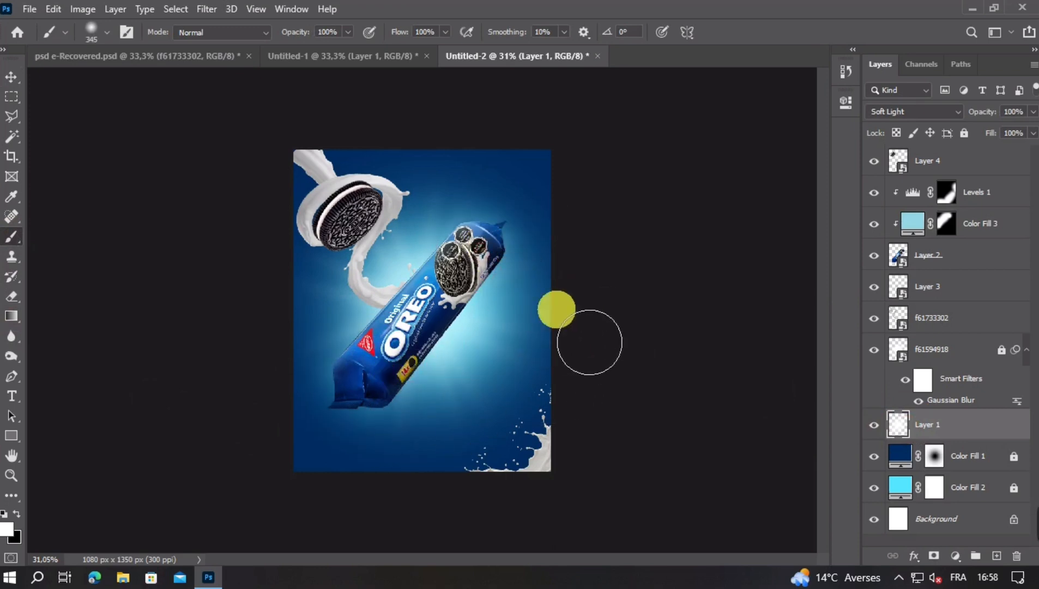
Step: Add more white glow on Layer 1 around the package's upper end with a soft 394 px brush, then deselect the layer
scroll(515, 374, down, 3)
scroll(502, 343, down, 2)
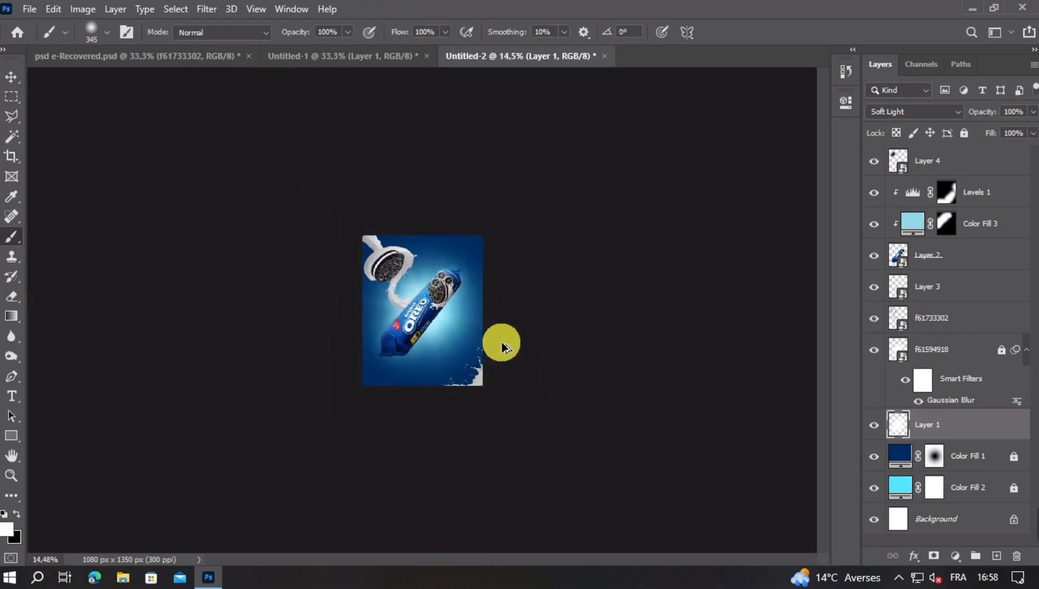
scroll(453, 344, up, 4)
drag(410, 403, 439, 404)
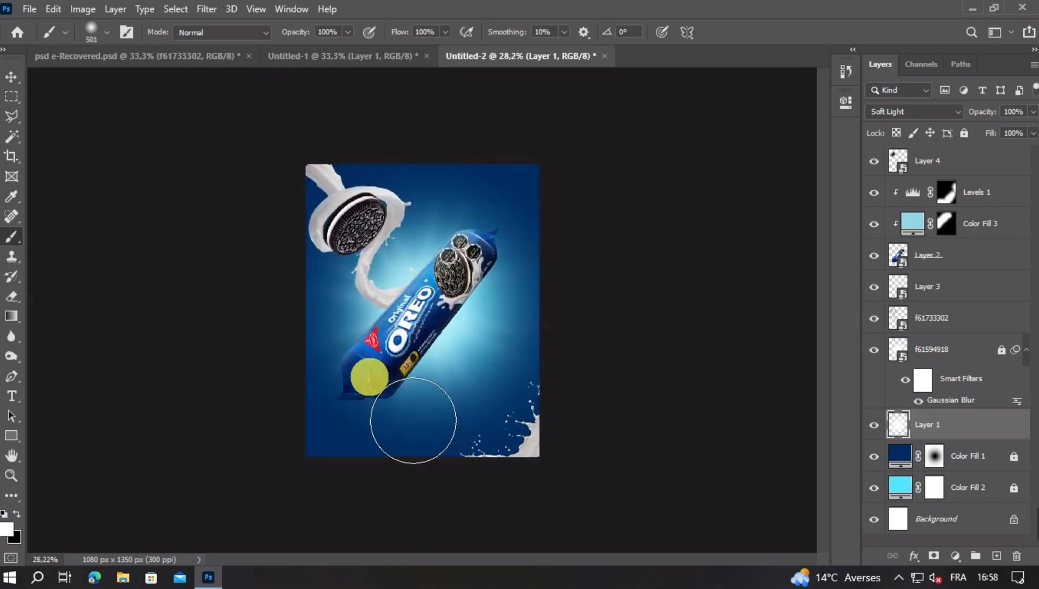
drag(467, 257, 449, 257)
click(476, 256)
scroll(448, 352, down, 1)
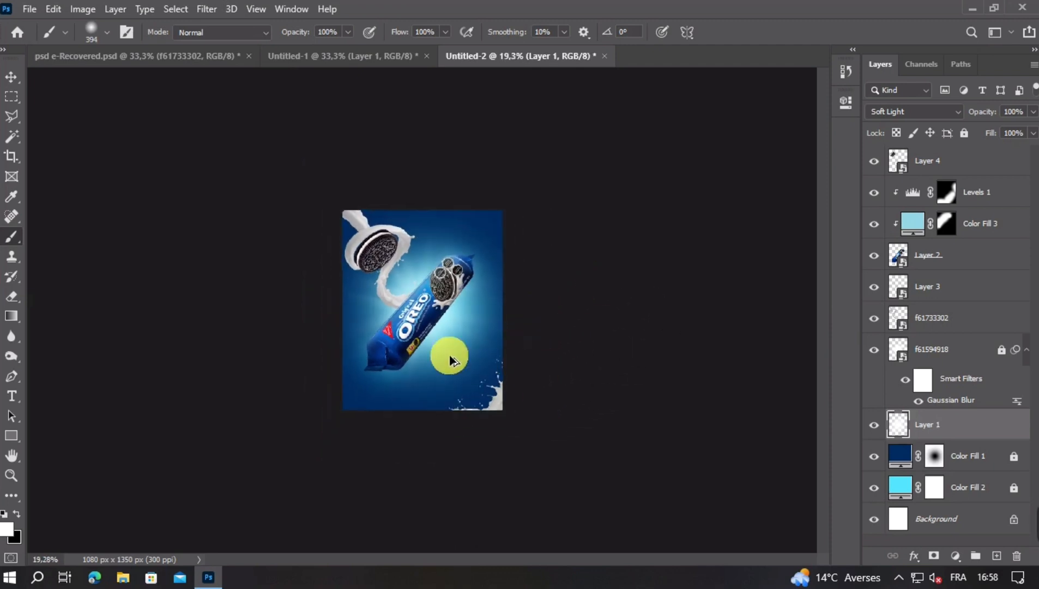
scroll(445, 324, up, 2)
click(11, 82)
click(84, 169)
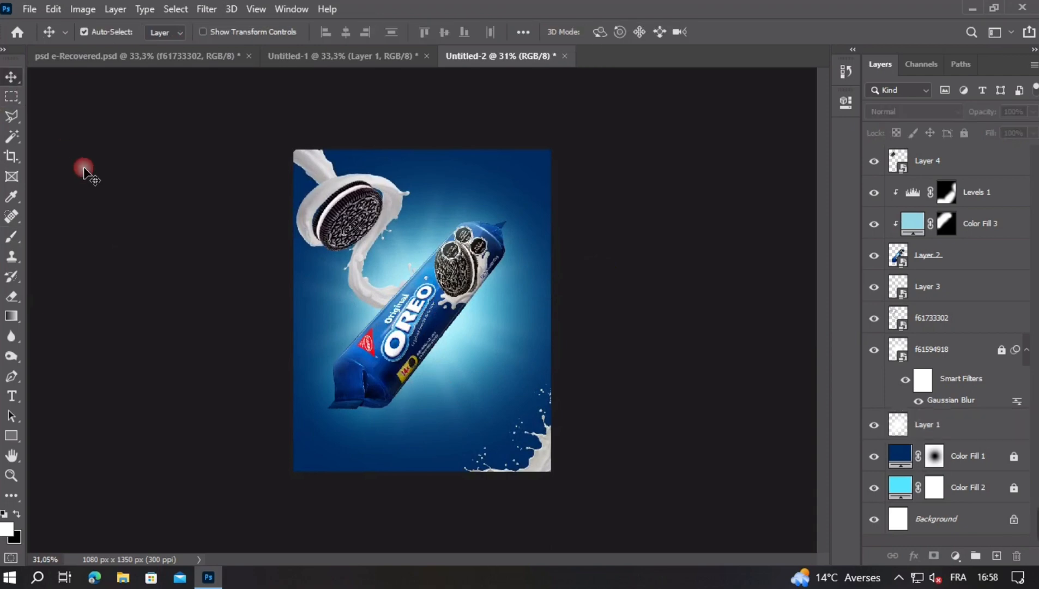
key(ctrl+minus)
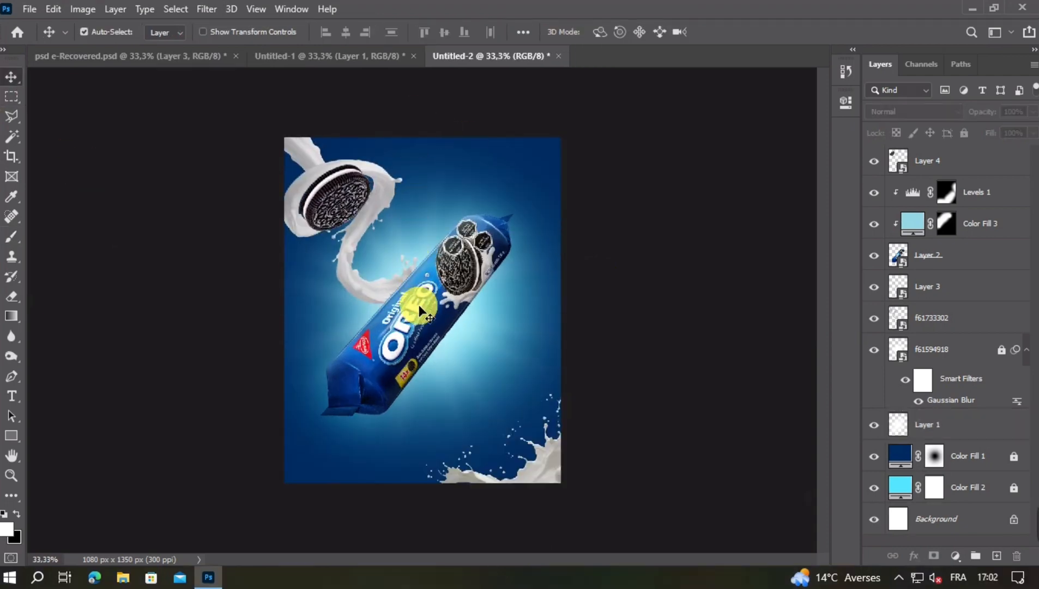
Step: Rasterize the Oreo package on Layer 2 and brighten it with the Dodge tool set to Midtones at 50% exposure
click(436, 315)
right_click(980, 263)
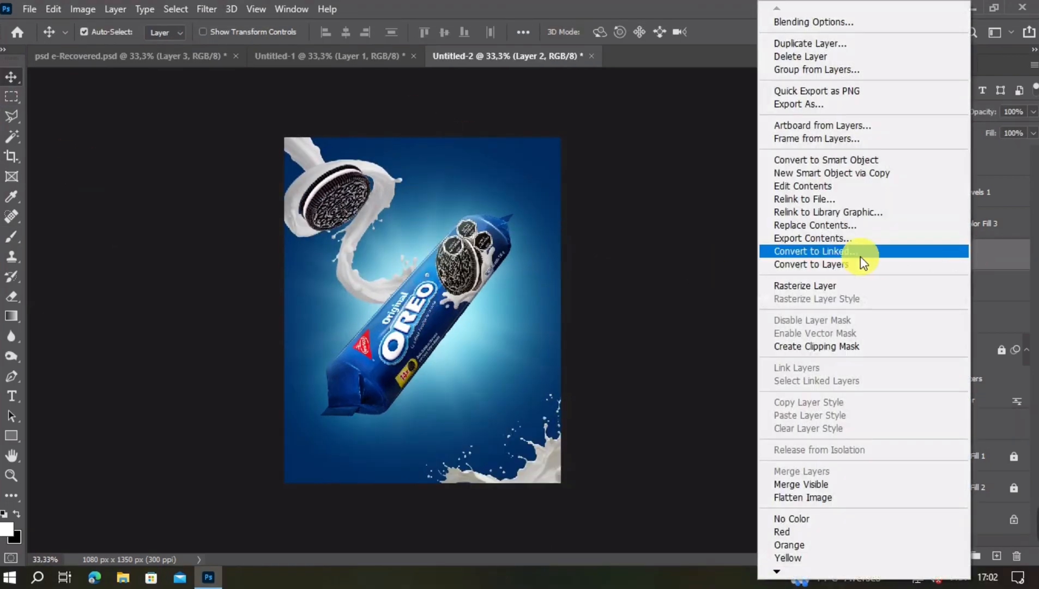
click(818, 287)
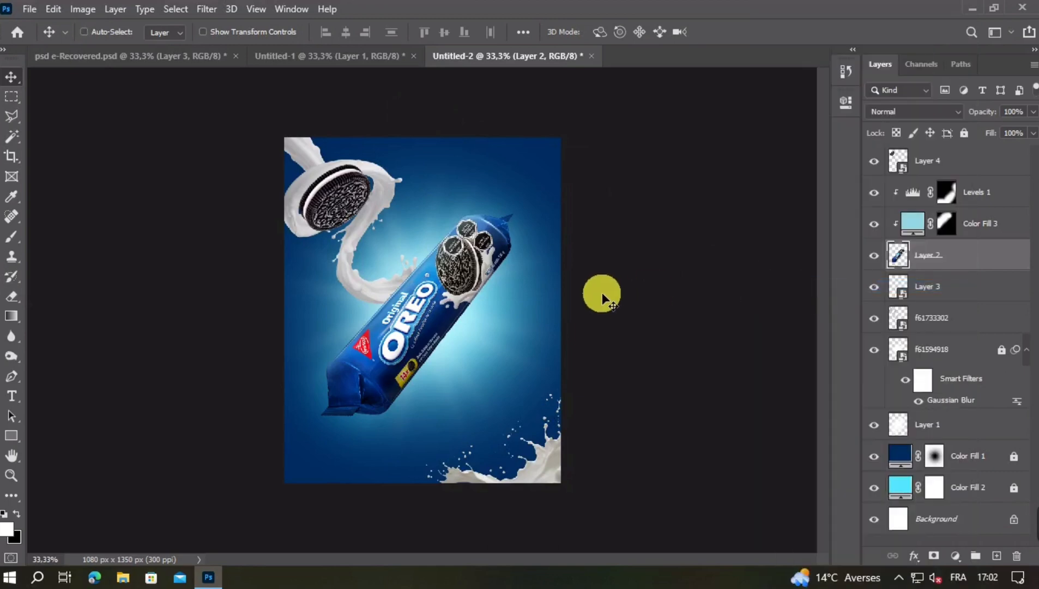
key(ctrl+plus)
click(11, 355)
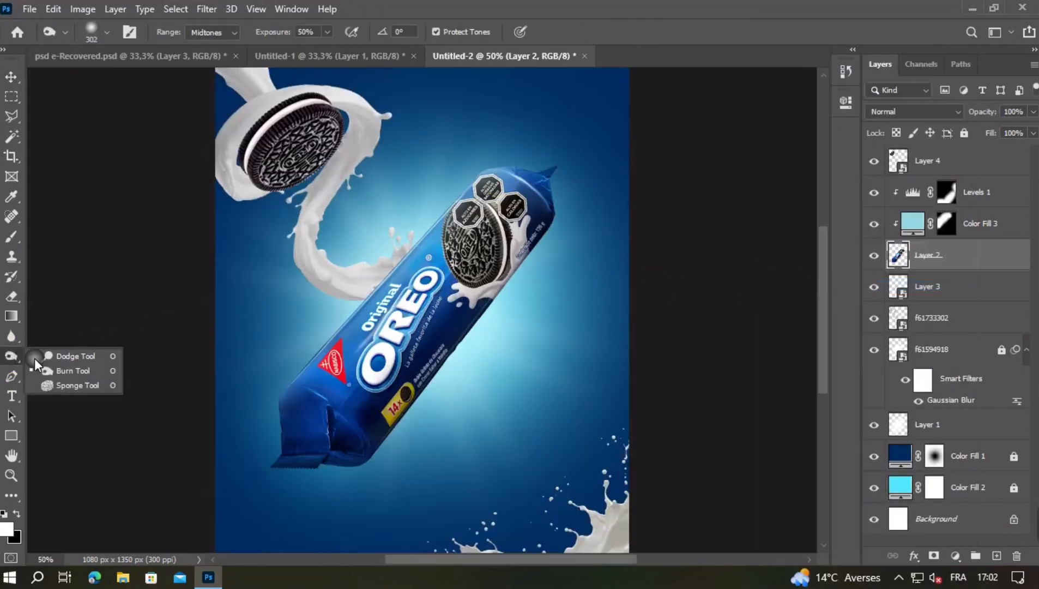
click(66, 353)
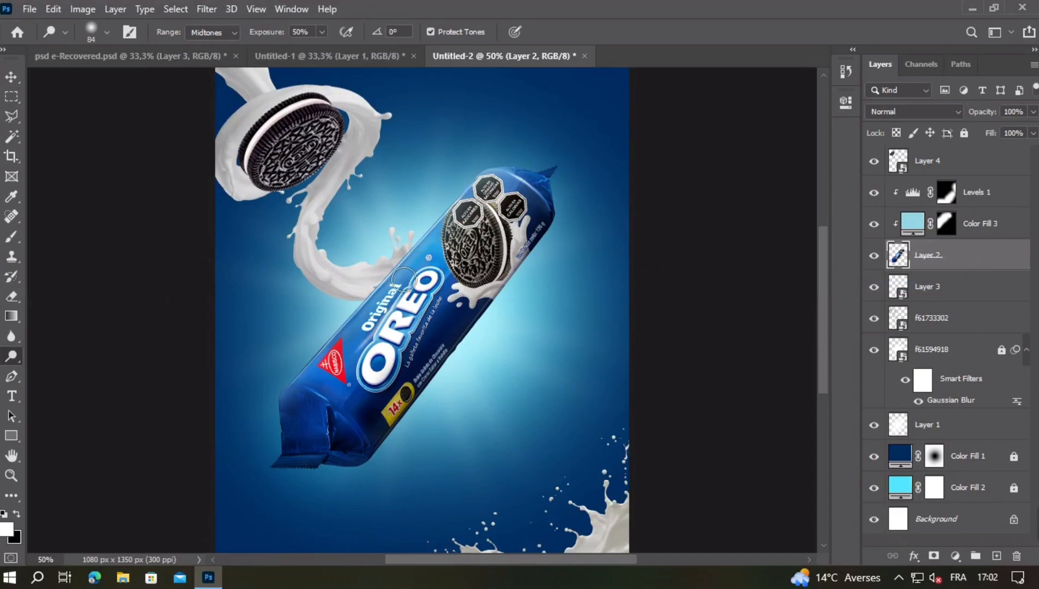
drag(473, 207, 537, 218)
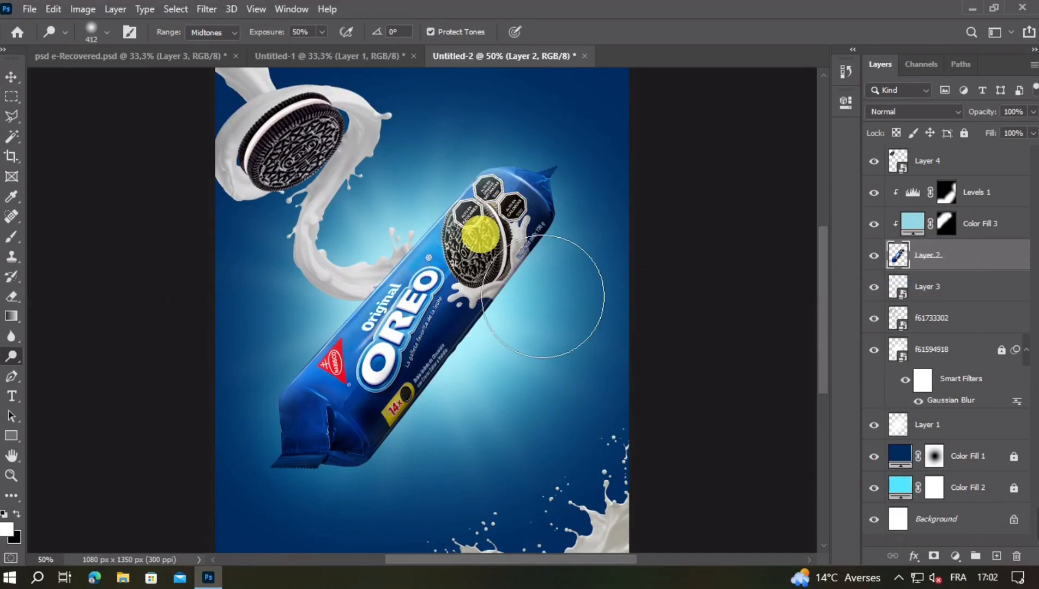
scroll(512, 288, down, 4)
Step: Rasterize the cookie on Layer 4 and lighten it with a 200 px Dodge brush, Midtones at 50% exposure
click(11, 81)
scroll(494, 303, up, 3)
scroll(494, 303, up, 1)
right_click(976, 162)
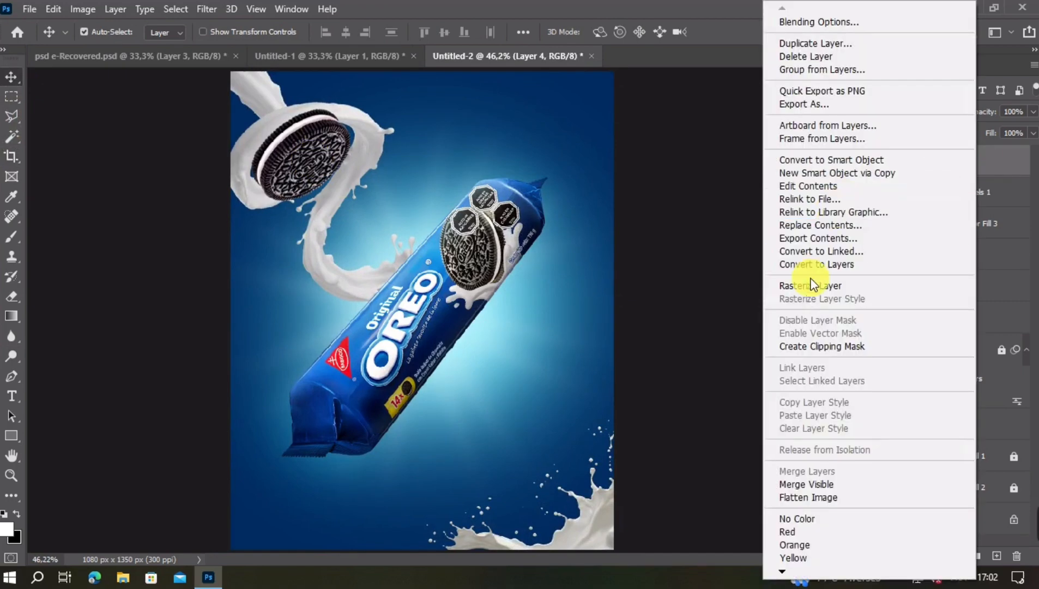
click(812, 284)
click(13, 358)
drag(339, 229, 304, 224)
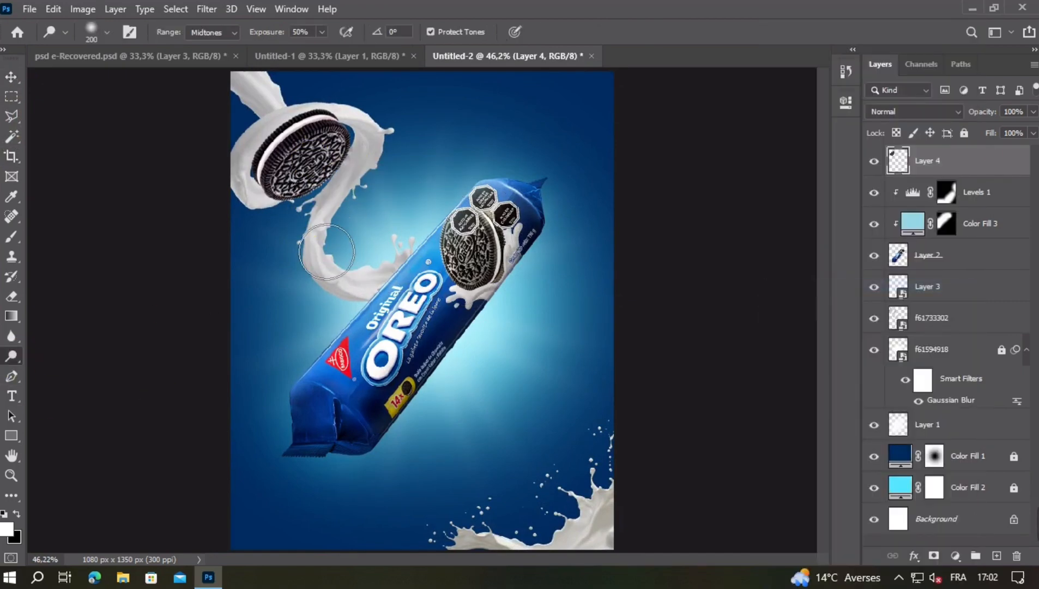
scroll(390, 266, down, 1)
Step: Rasterize milk swirl layer f61733302 and dodge the milk beside the cookie with a 200 px brush at 50% exposure
click(7, 80)
click(374, 161)
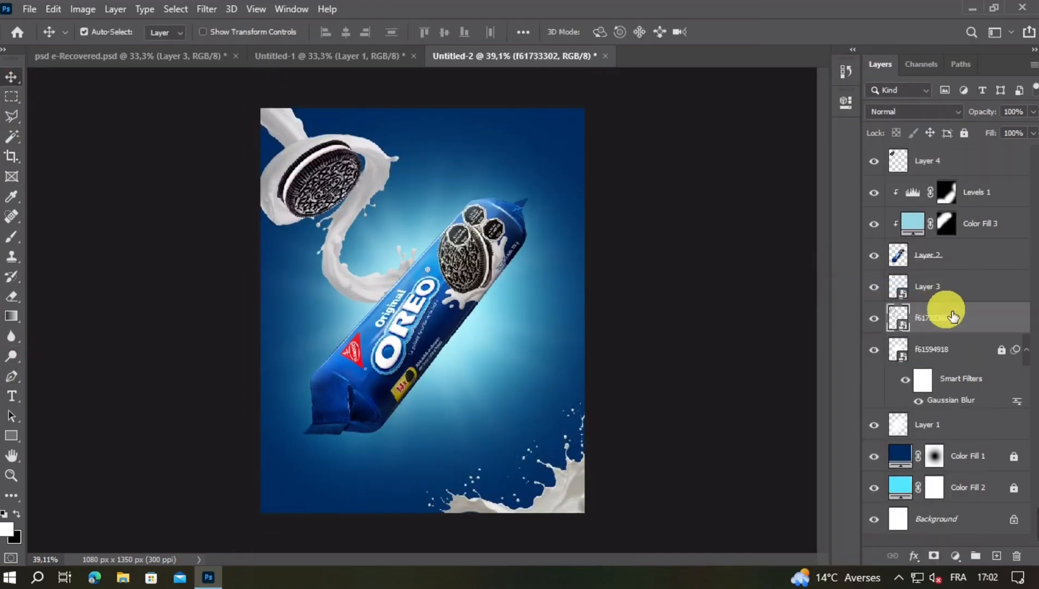
right_click(953, 316)
click(846, 285)
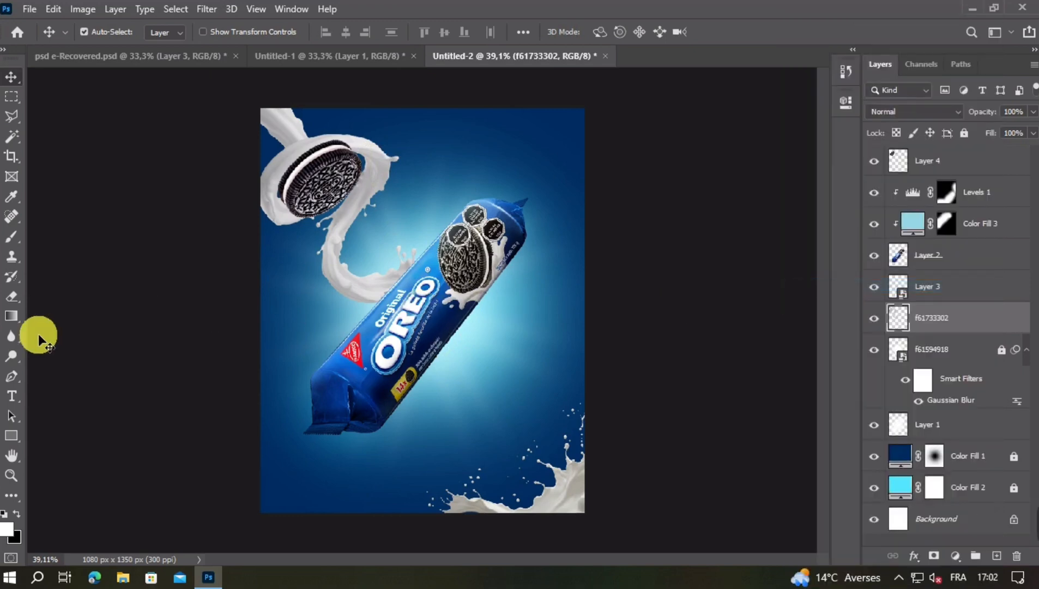
click(12, 358)
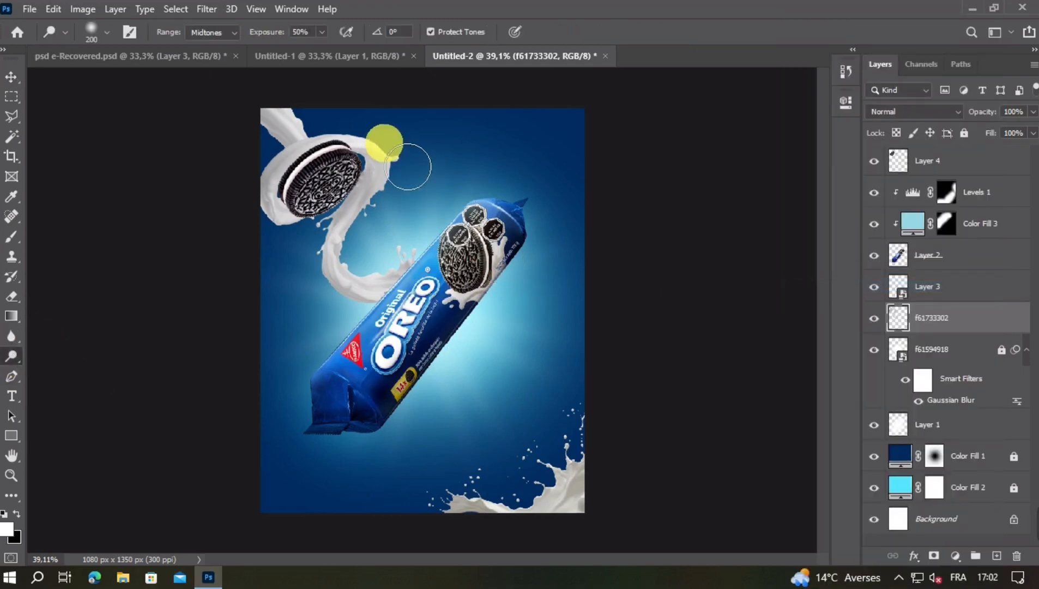
drag(382, 161, 385, 174)
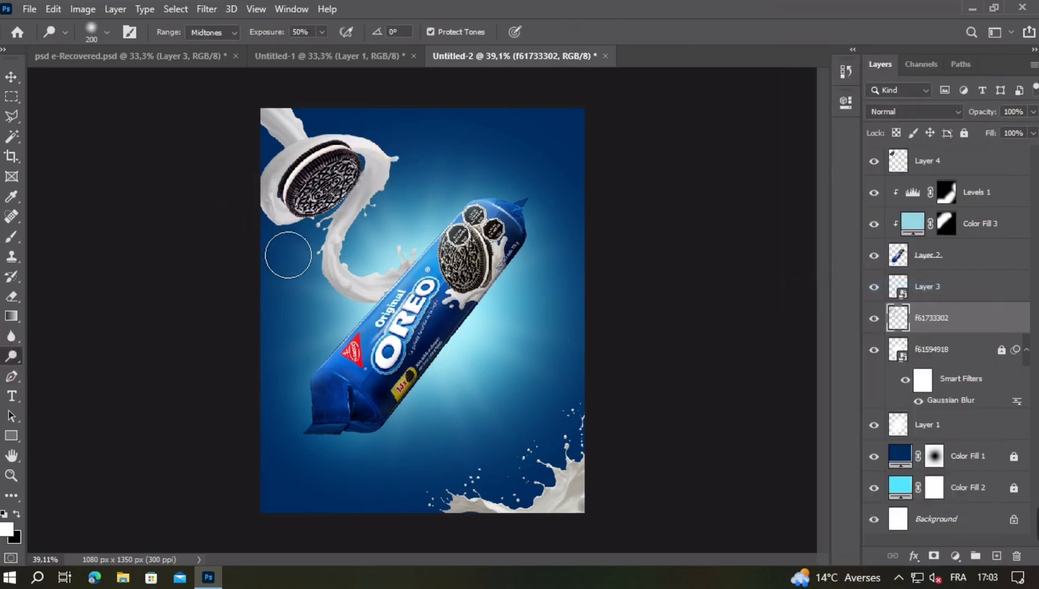
scroll(403, 254, down, 4)
scroll(414, 255, up, 3)
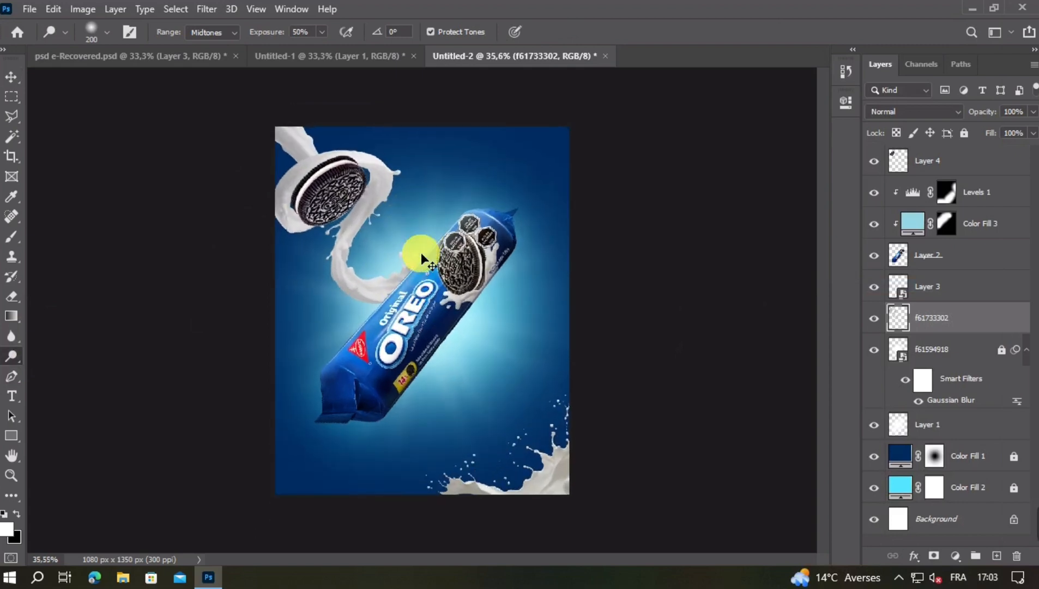
Step: Copy the small cookie below the milk splash from the Untitled-1 document into the Untitled-2 poster
click(7, 79)
click(290, 196)
scroll(589, 272, down, 3)
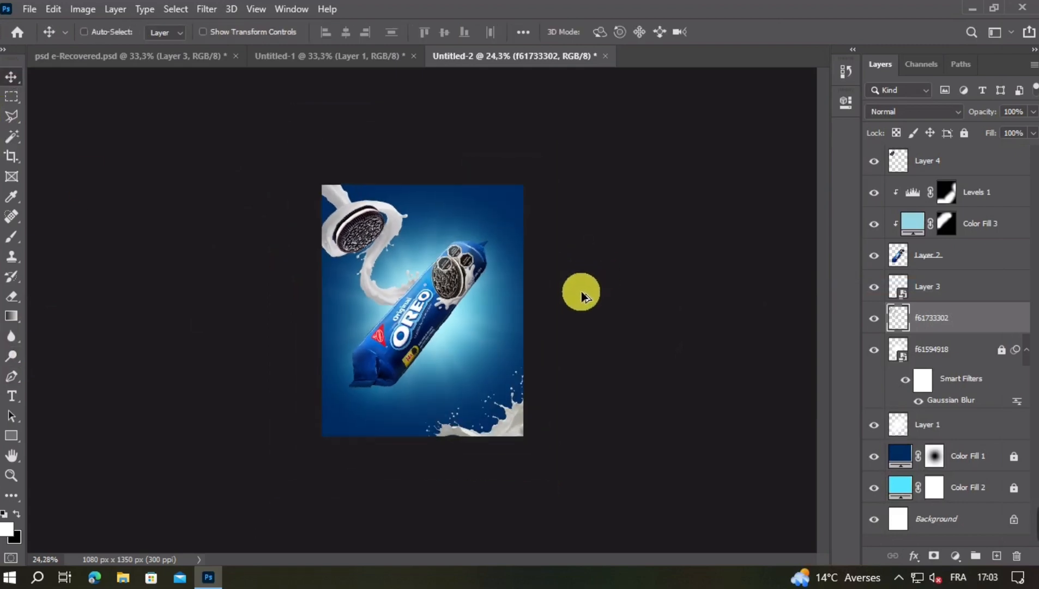
scroll(572, 297, up, 1)
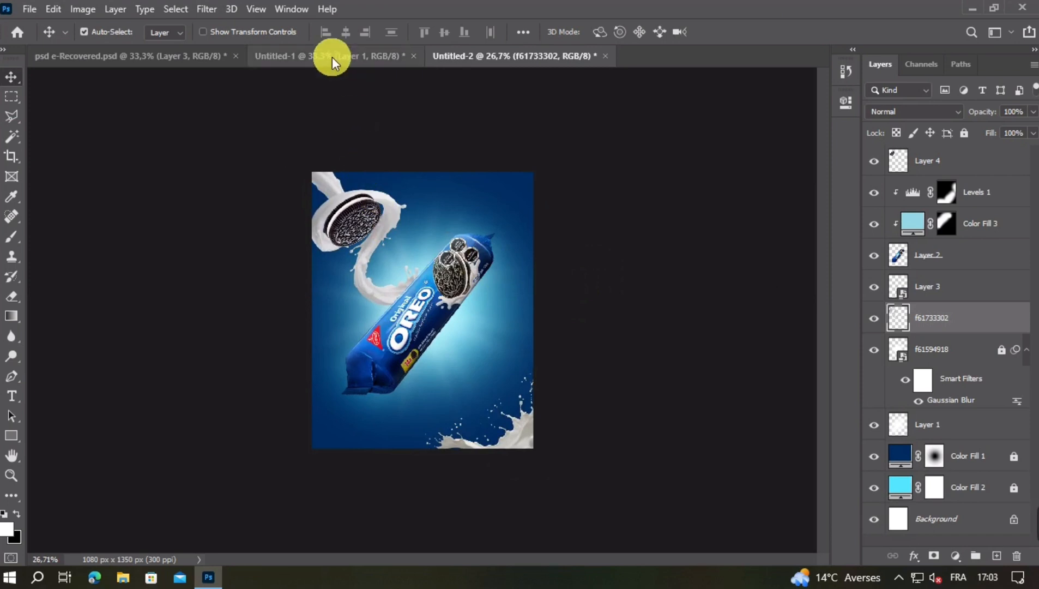
click(332, 57)
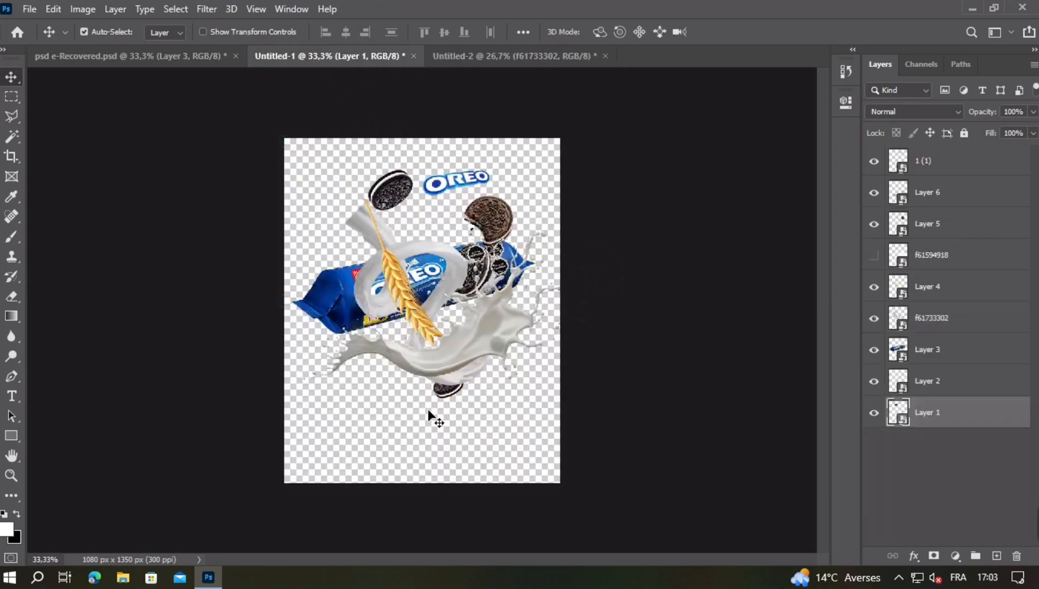
mouse_move(447, 395)
mouse_down()
mouse_move(439, 387)
mouse_move(439, 397)
mouse_up()
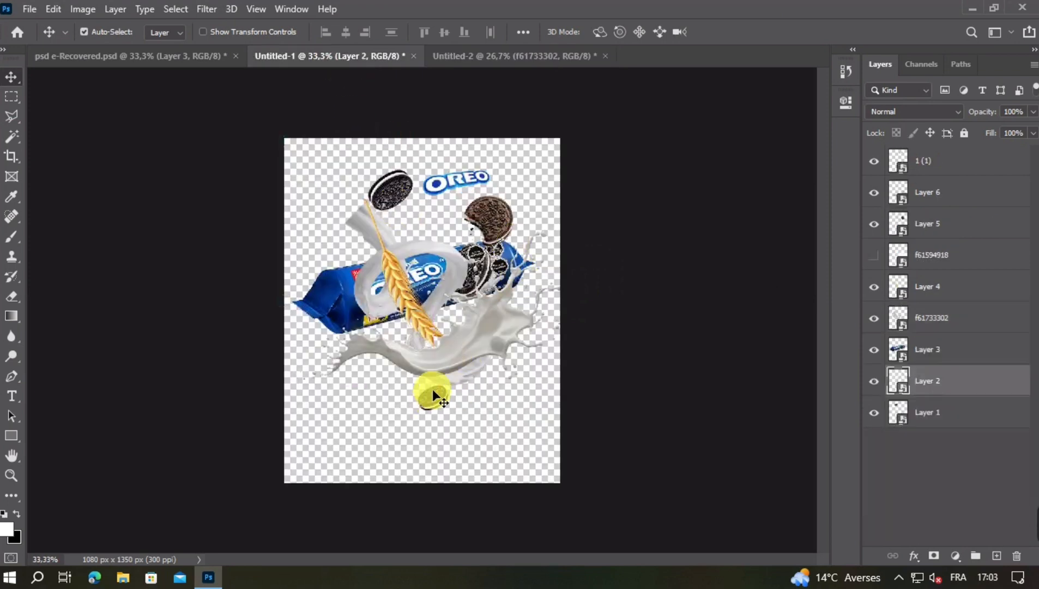
click(487, 66)
click(457, 402)
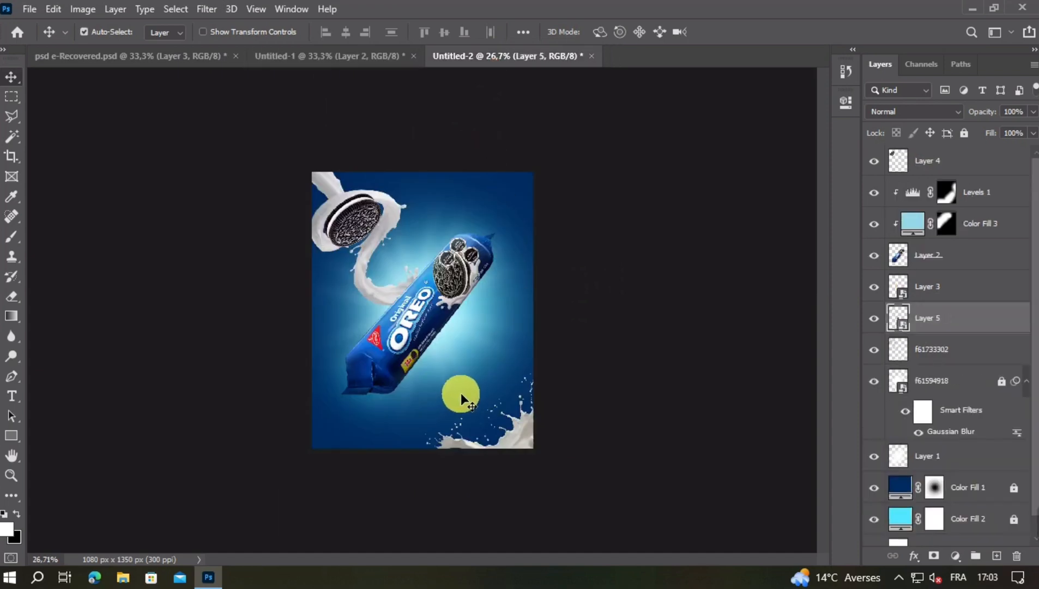
Step: Bring the new cookie's layer to the top of the layer stack and place it enlarged in the poster's lower-right corner
drag(991, 339, 979, 158)
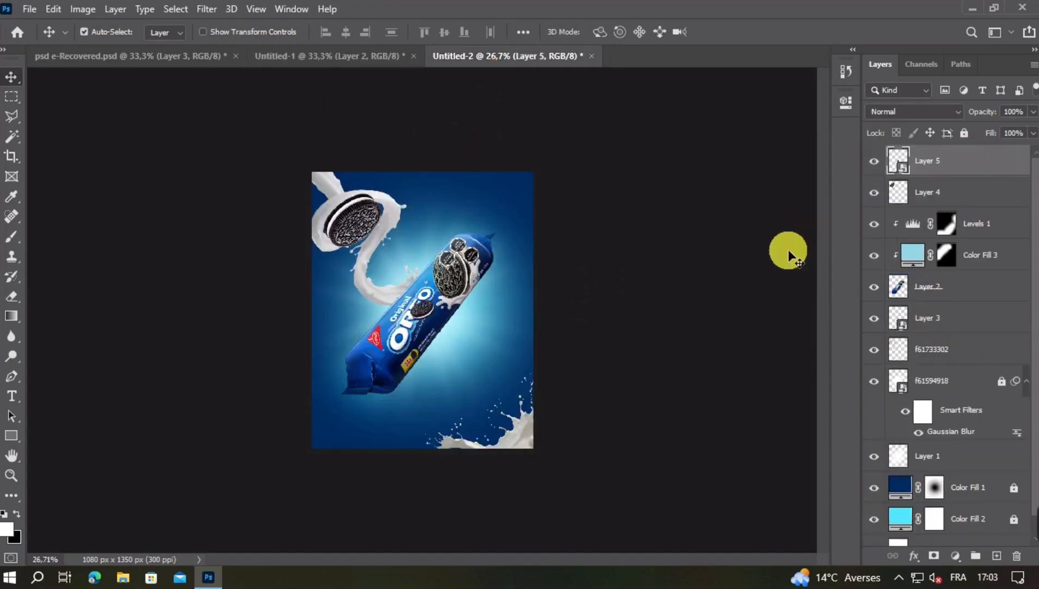
drag(428, 319, 559, 478)
key(ctrl+t)
click(566, 377)
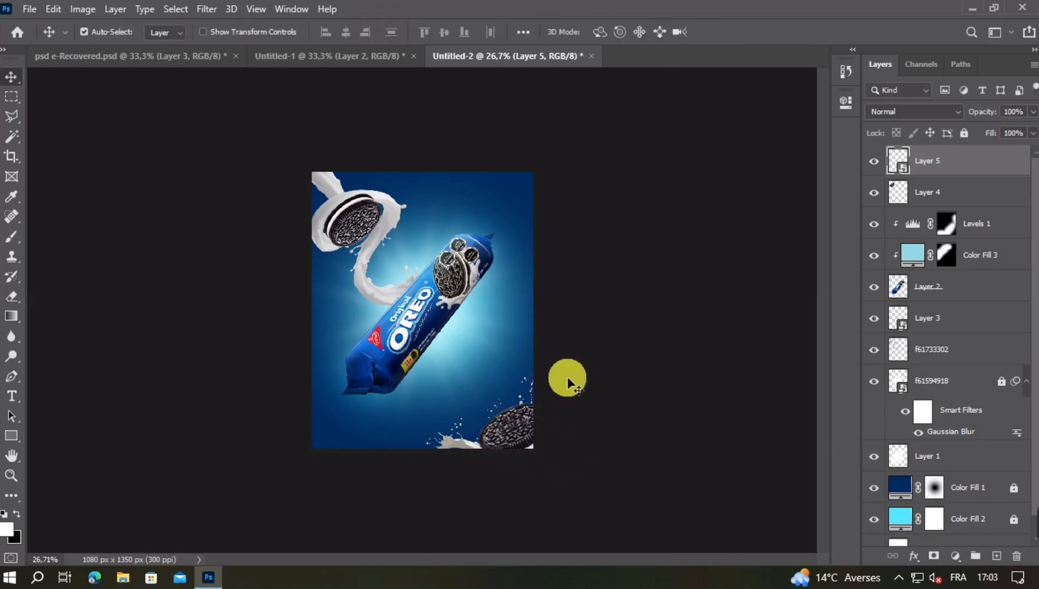
Step: Apply a Motion Blur smart filter to the cookie in the poster's lower-right corner
key(ctrl+plus)
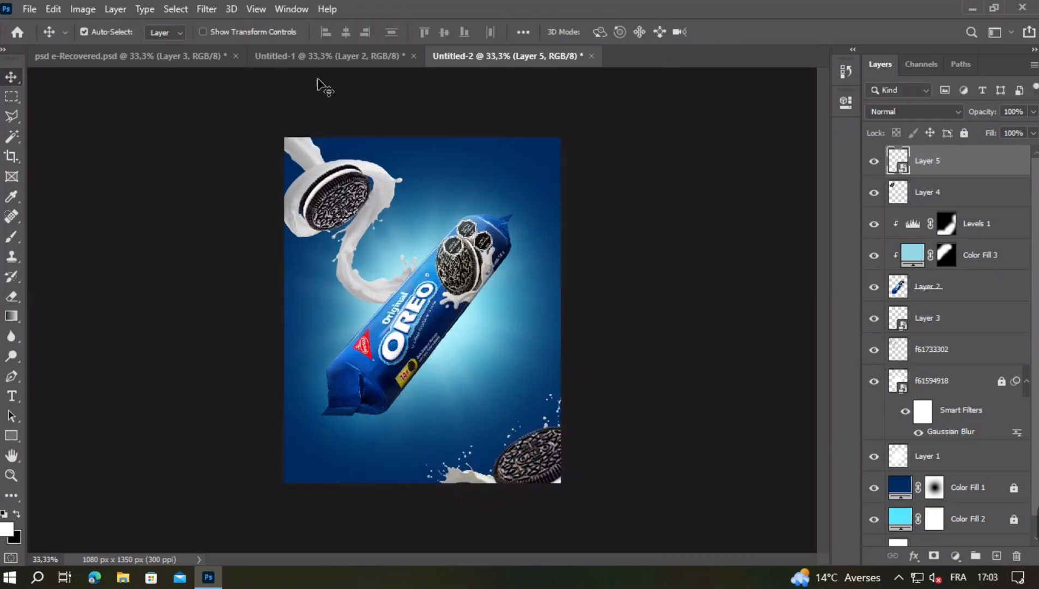
click(210, 10)
mouse_move(266, 184)
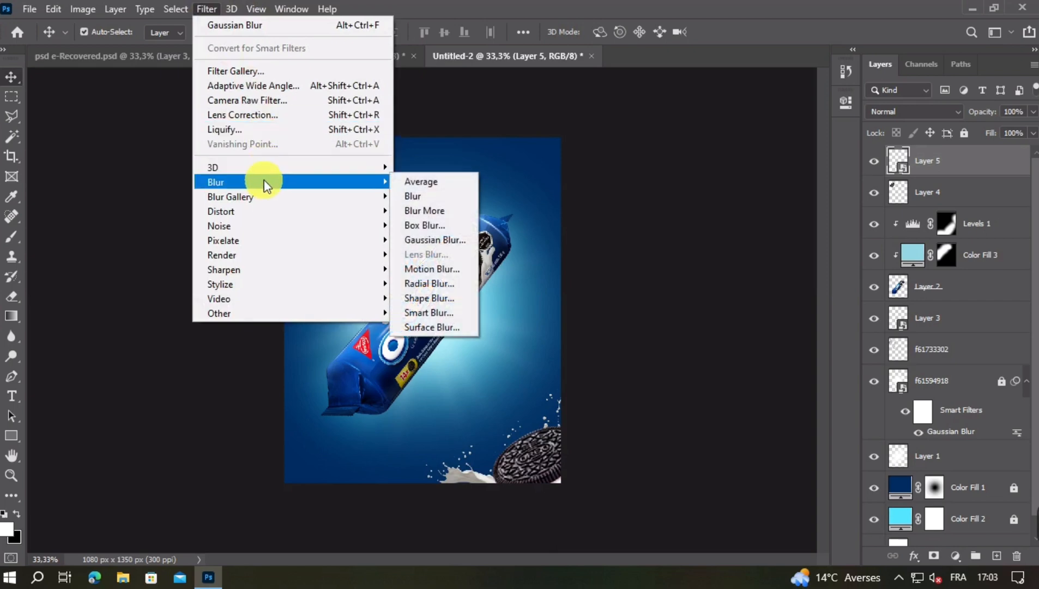
click(441, 268)
drag(482, 69, 708, 77)
click(817, 111)
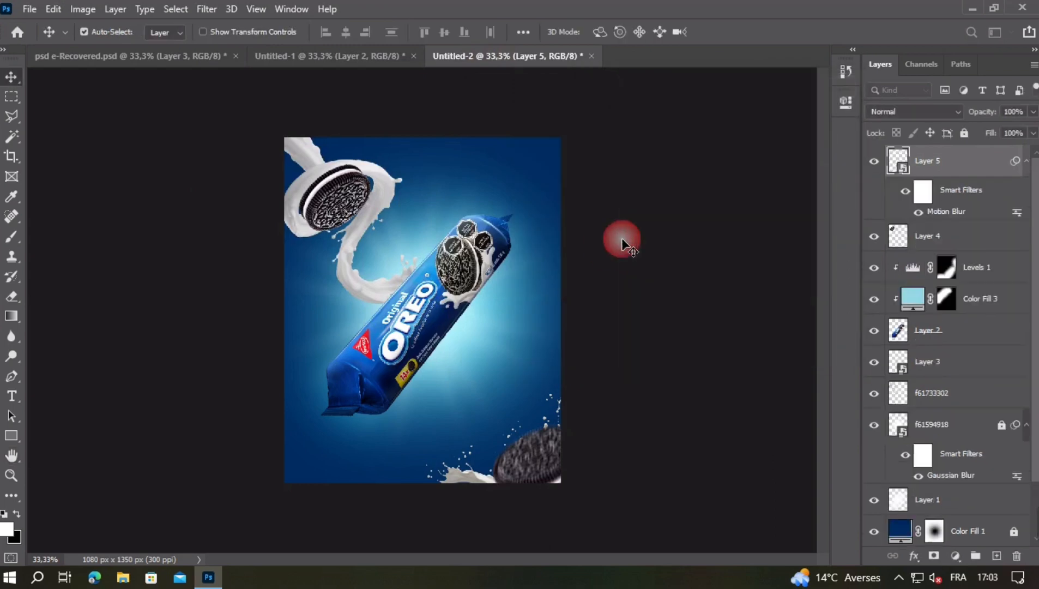
Step: Enlarge the blurred corner cookie, rotate it about -5.8°, and reposition it over the milk splash
key(ctrl+t)
key(Return)
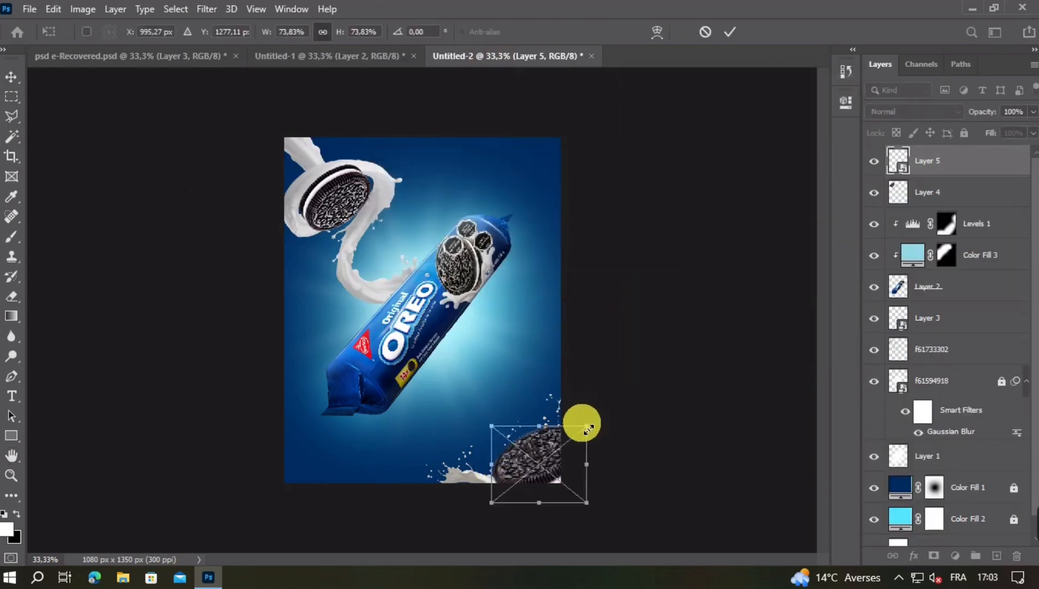
drag(583, 422, 554, 452)
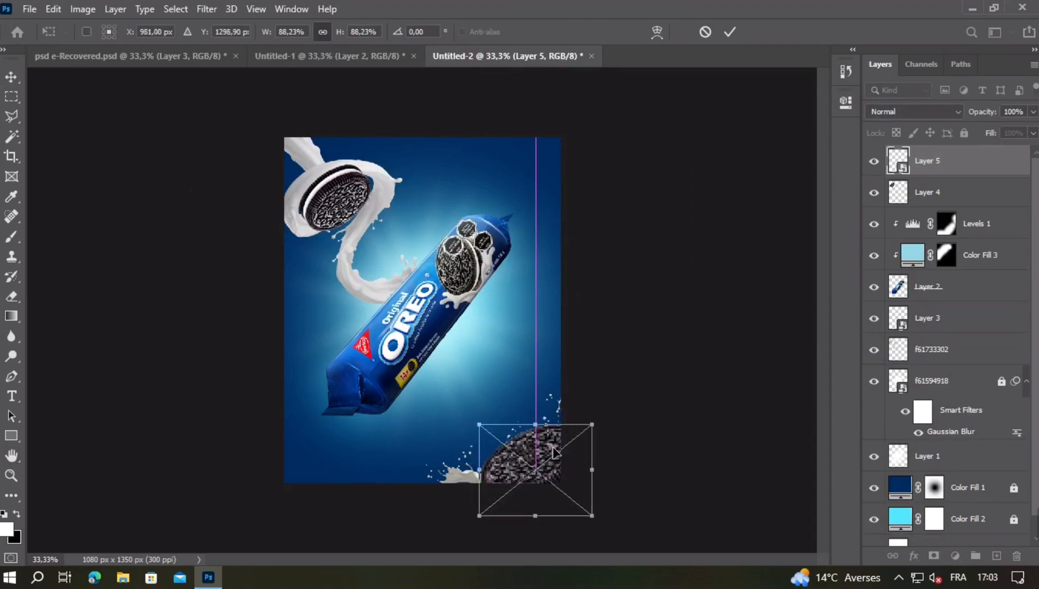
drag(630, 418, 559, 454)
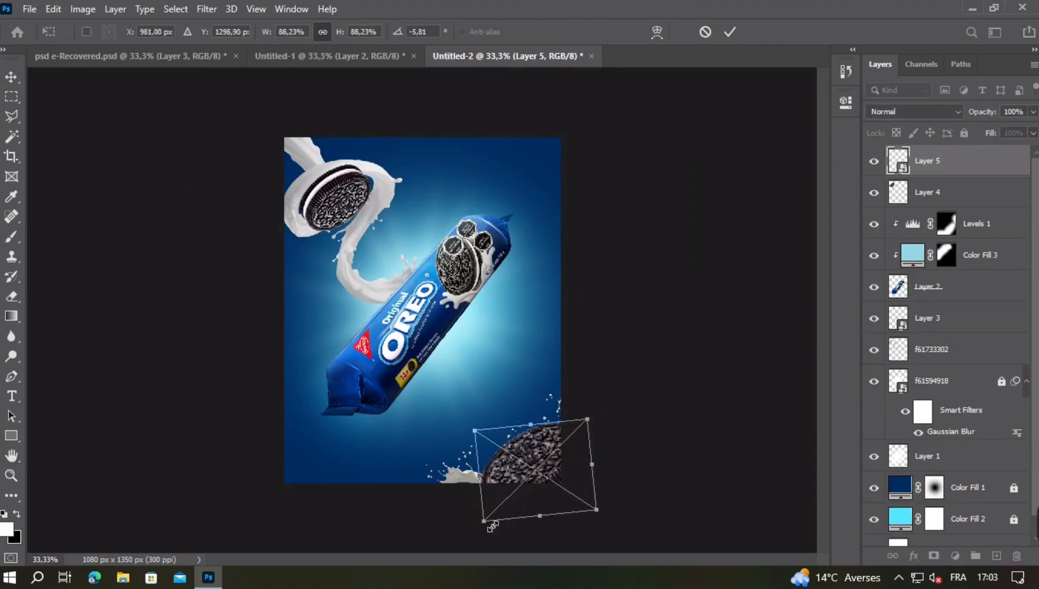
drag(492, 526, 504, 513)
drag(543, 478, 538, 474)
click(633, 343)
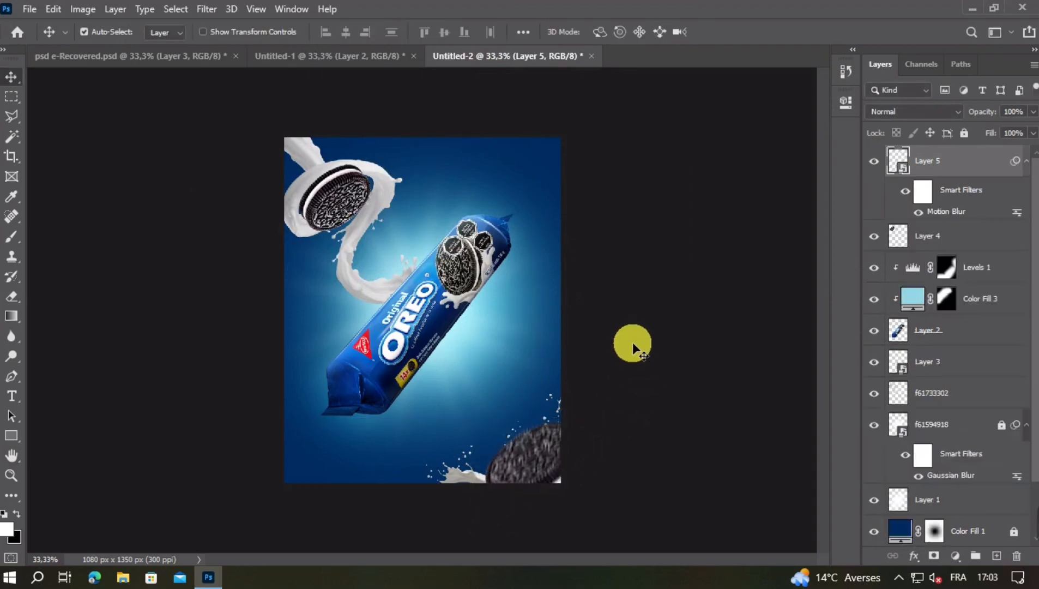
Step: Apply Motion Blur to the lower-right milk splash on Layer 3 with a 90° angle and 20-pixel distance
click(461, 478)
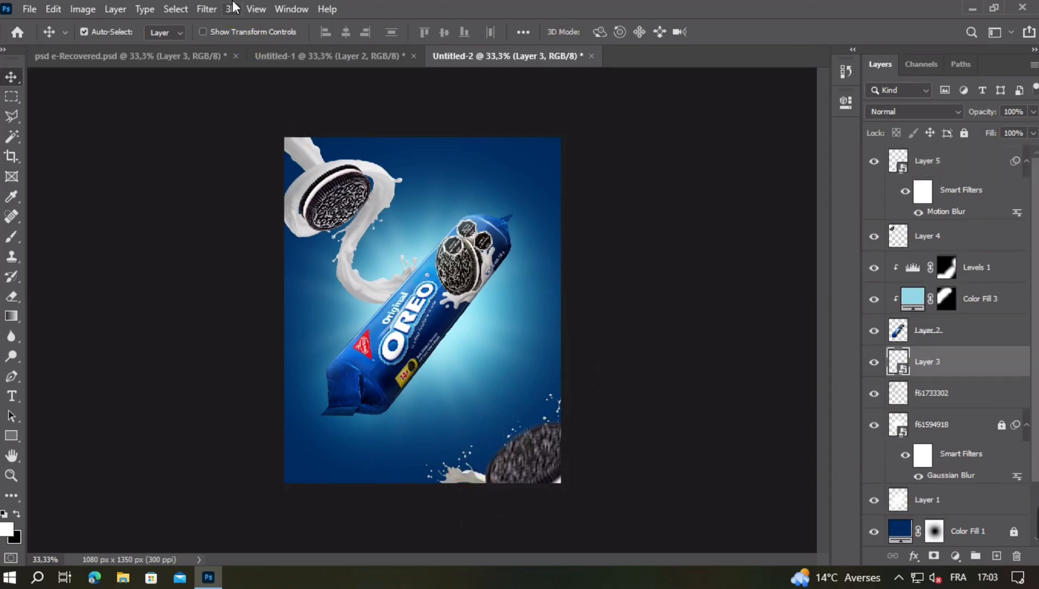
click(209, 8)
mouse_move(279, 182)
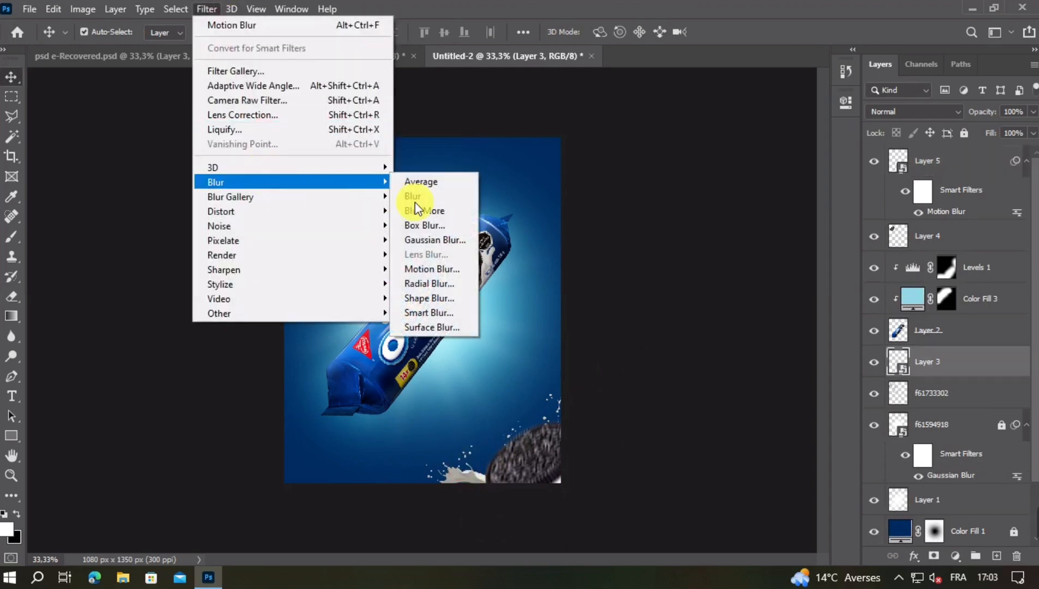
click(431, 268)
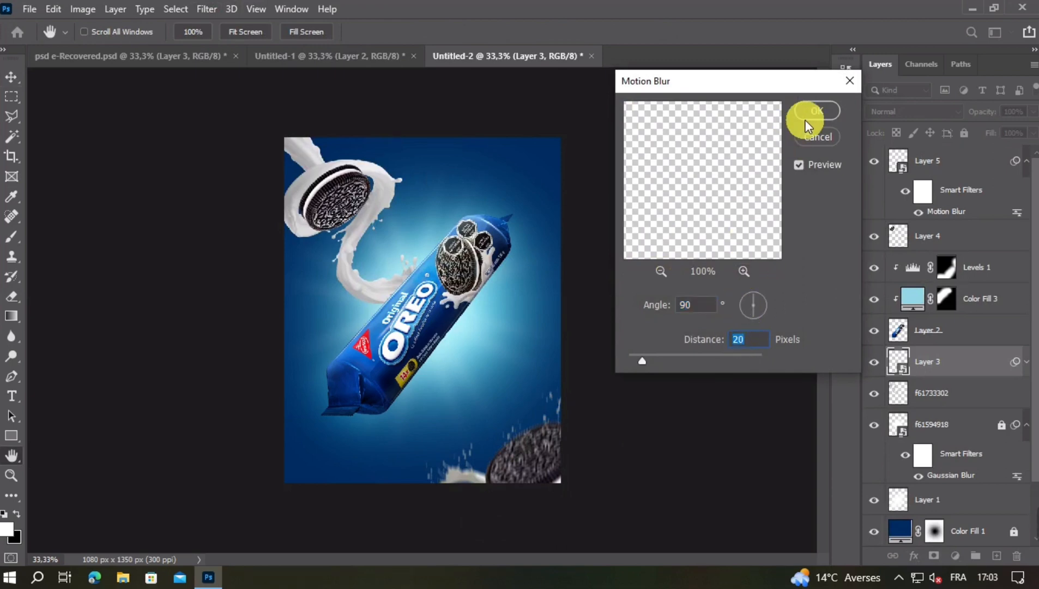
click(818, 110)
click(589, 293)
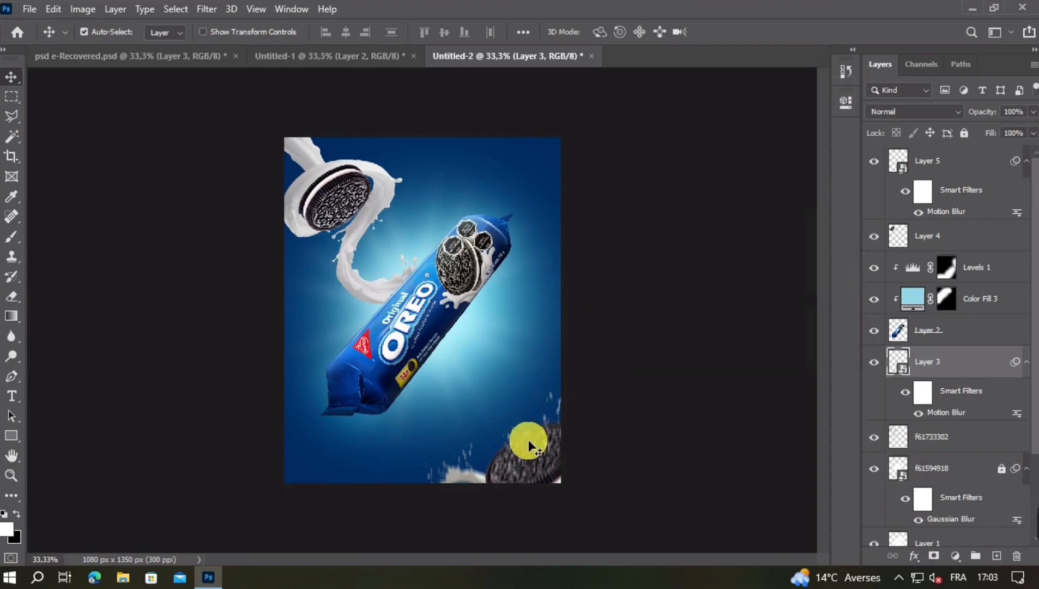
Step: Add a Levels adjustment layer clipped to the milk swirl layer f61733302
click(326, 185)
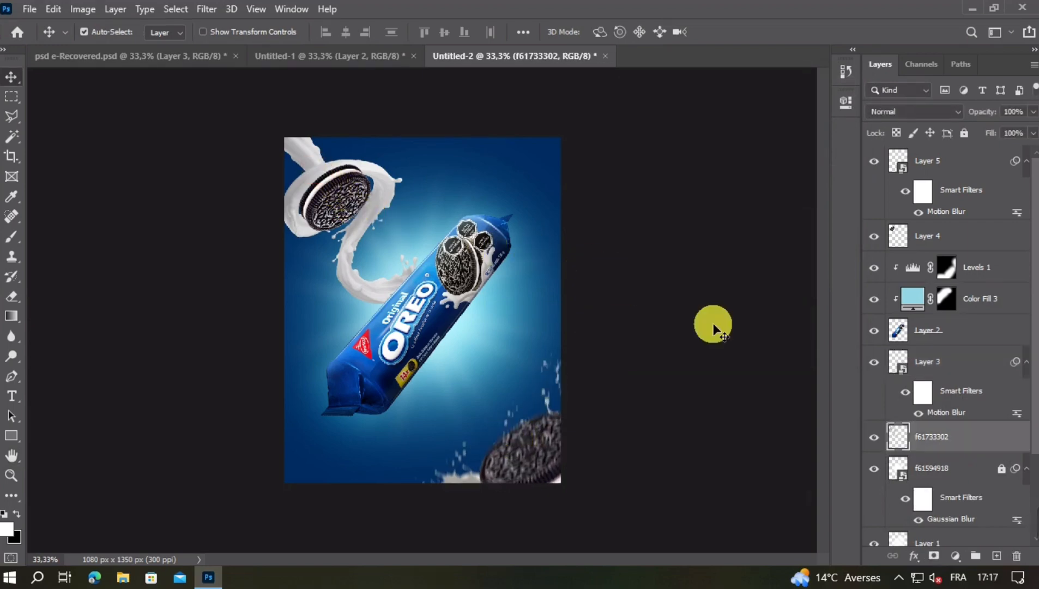
click(875, 437)
click(875, 436)
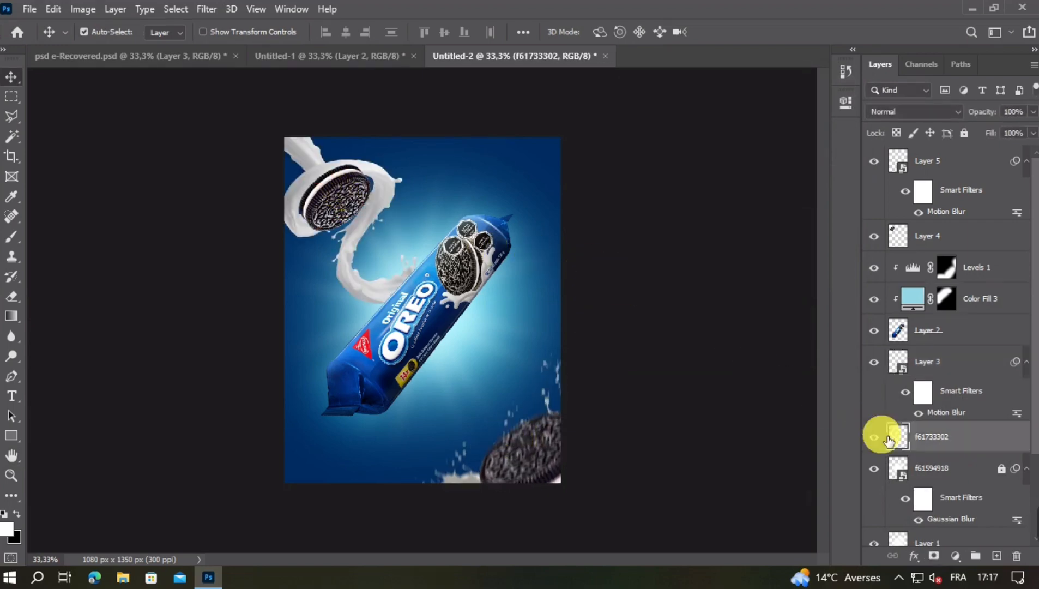
right_click(963, 441)
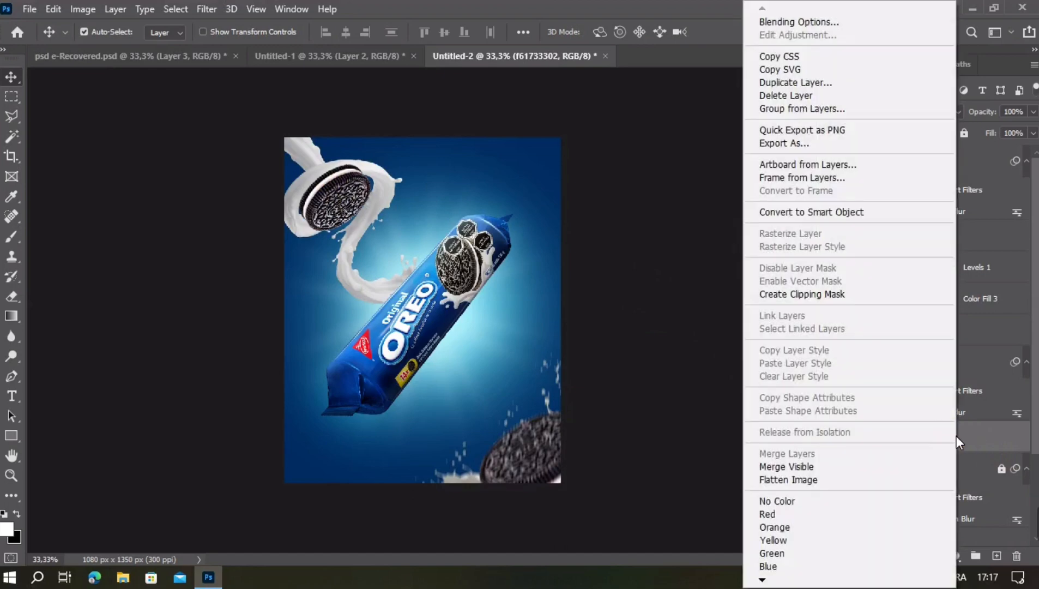
click(964, 557)
click(955, 556)
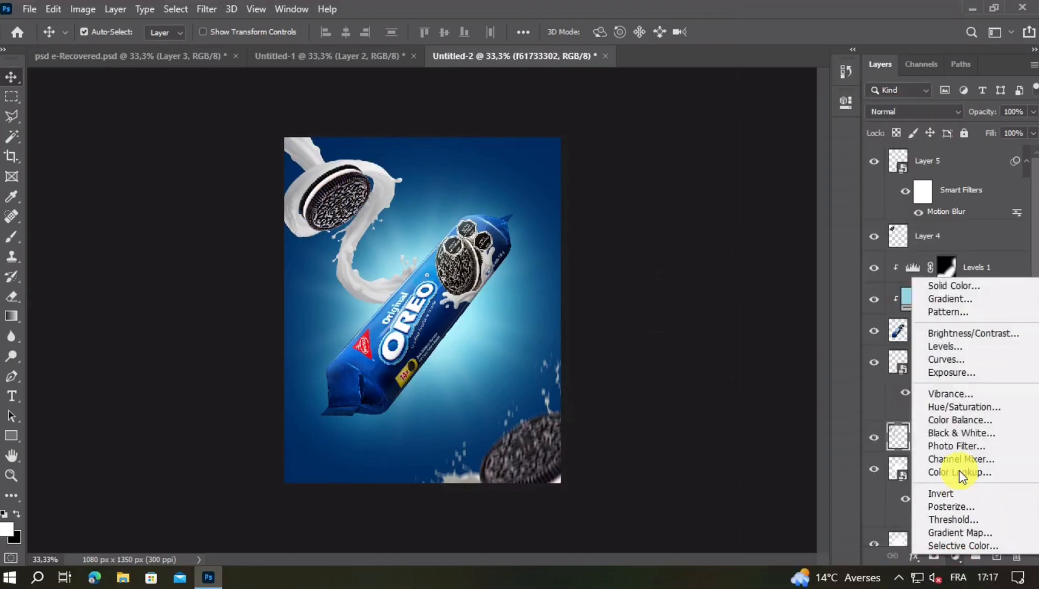
click(953, 348)
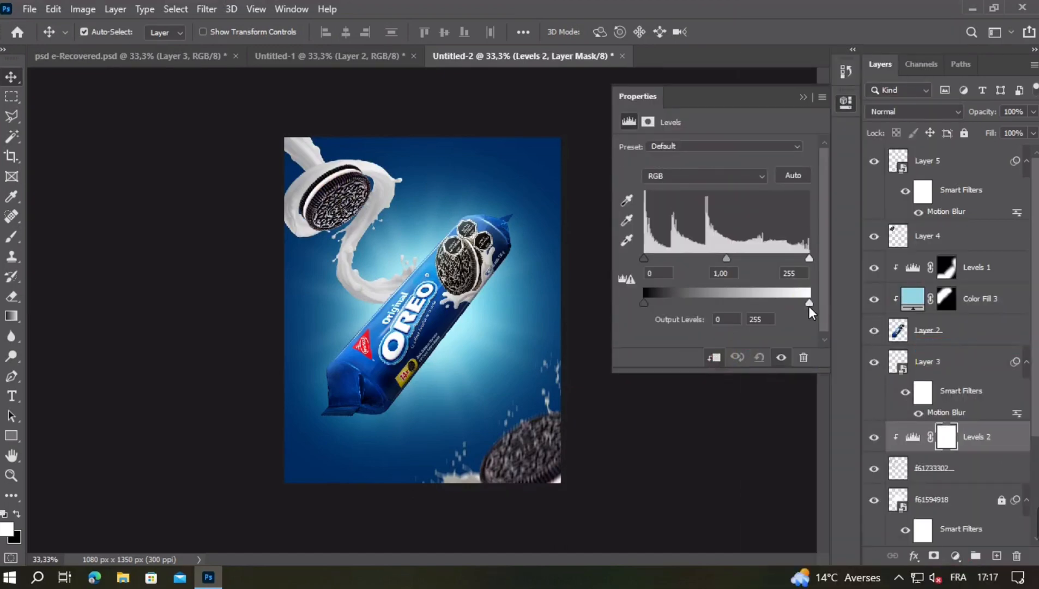
Step: Set the white output level of the Levels 2 adjustment to 33 and invert its mask to black
drag(809, 306, 668, 309)
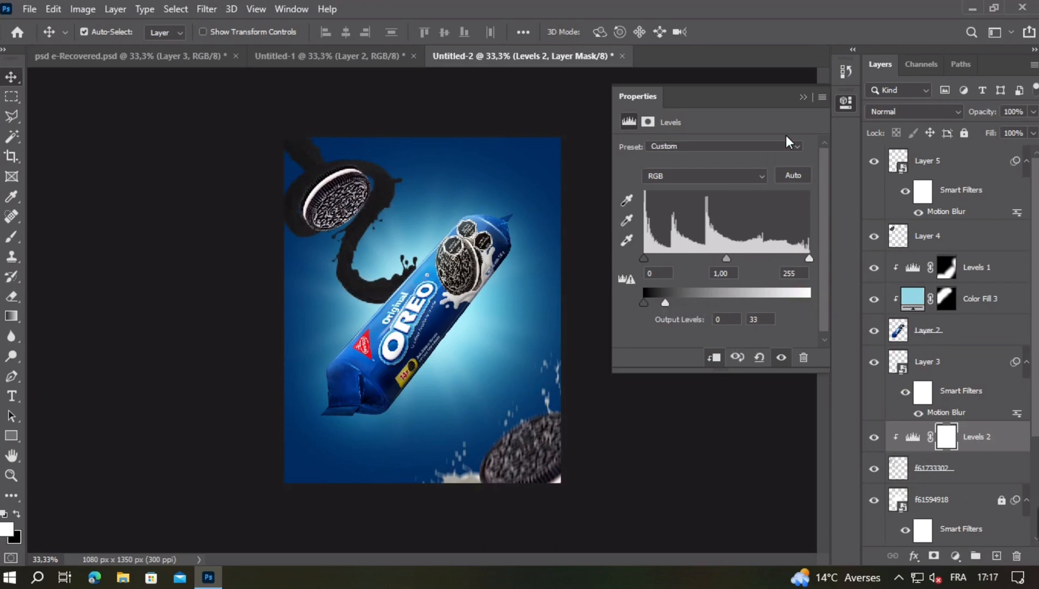
click(804, 98)
key(ctrl+i)
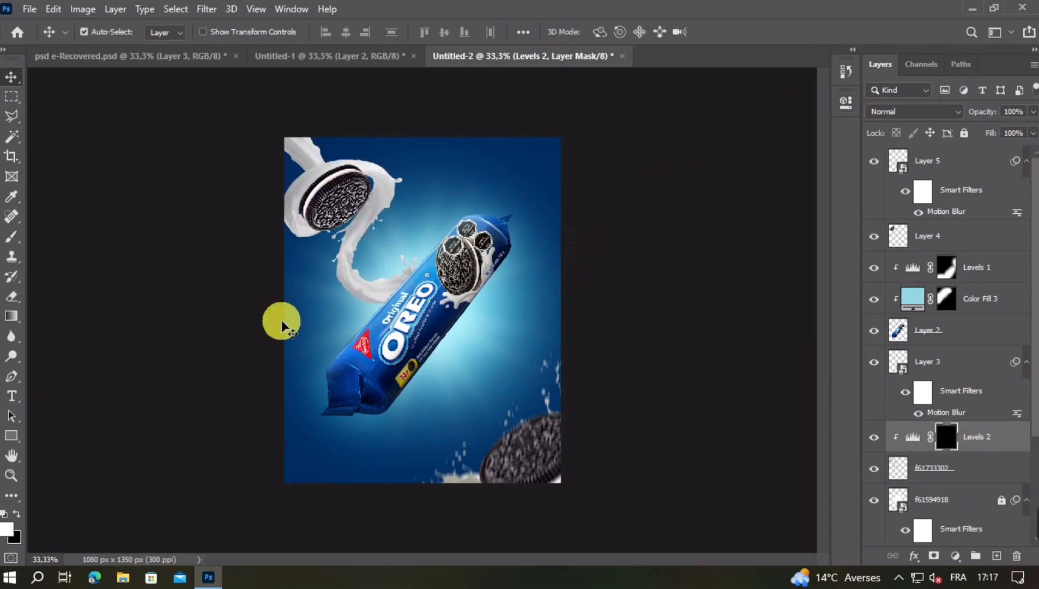
Step: Paint white with a soft 394-pixel brush on the Levels 2 mask to shade the milk beside the Oreo package
click(10, 238)
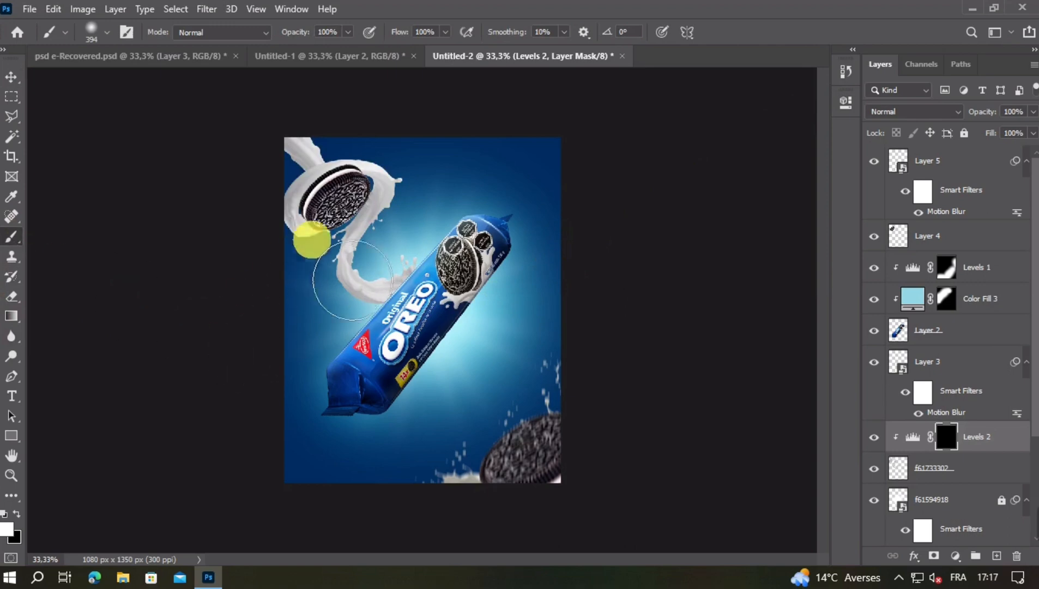
drag(311, 236, 370, 253)
key(ctrl+z)
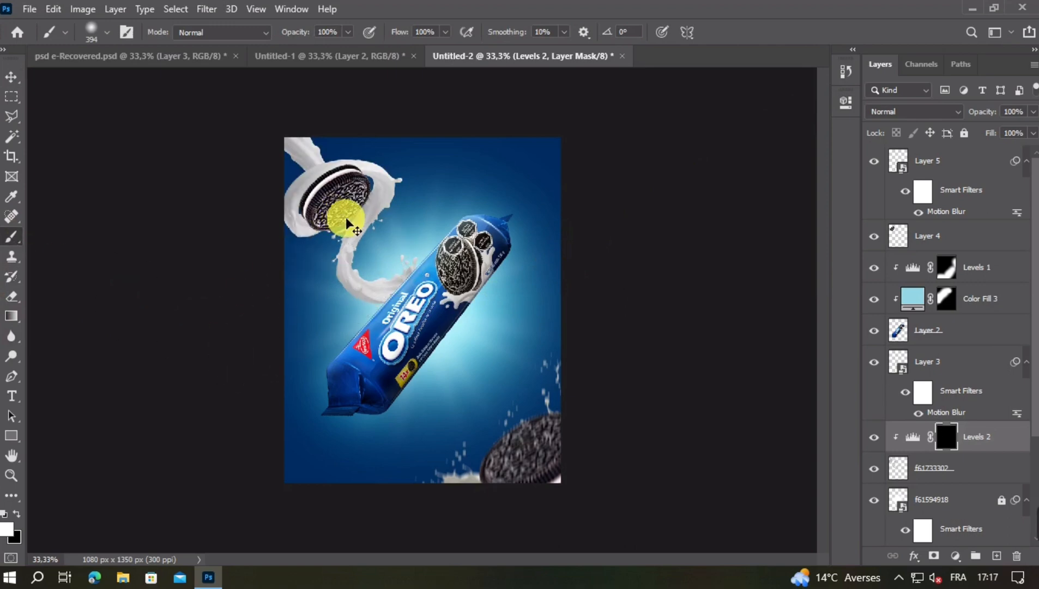
scroll(349, 225, up, 2)
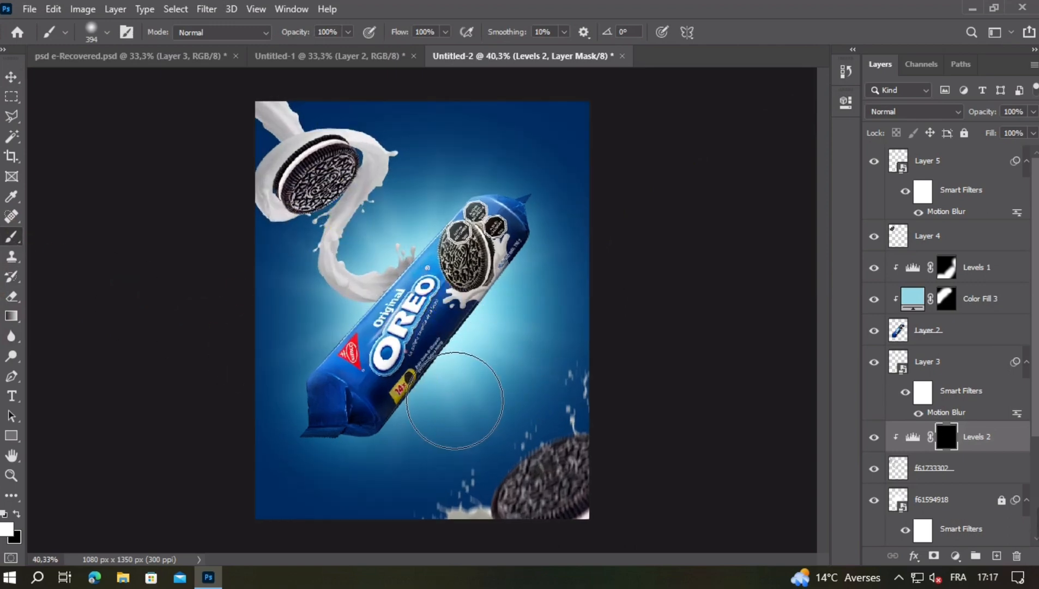
drag(456, 315, 505, 364)
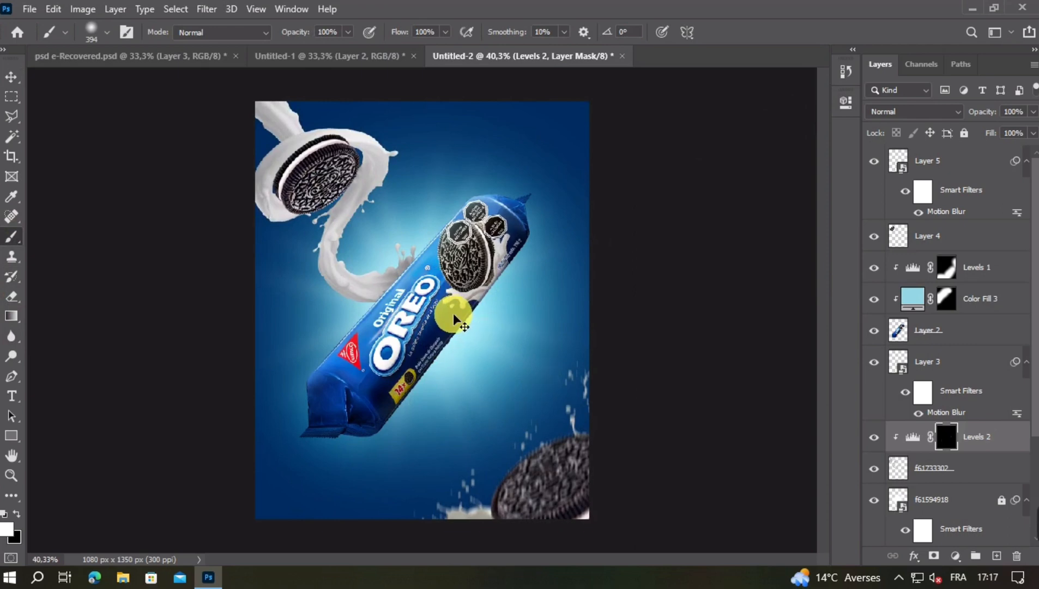
key(ctrl+z)
click(441, 320)
drag(431, 329, 401, 354)
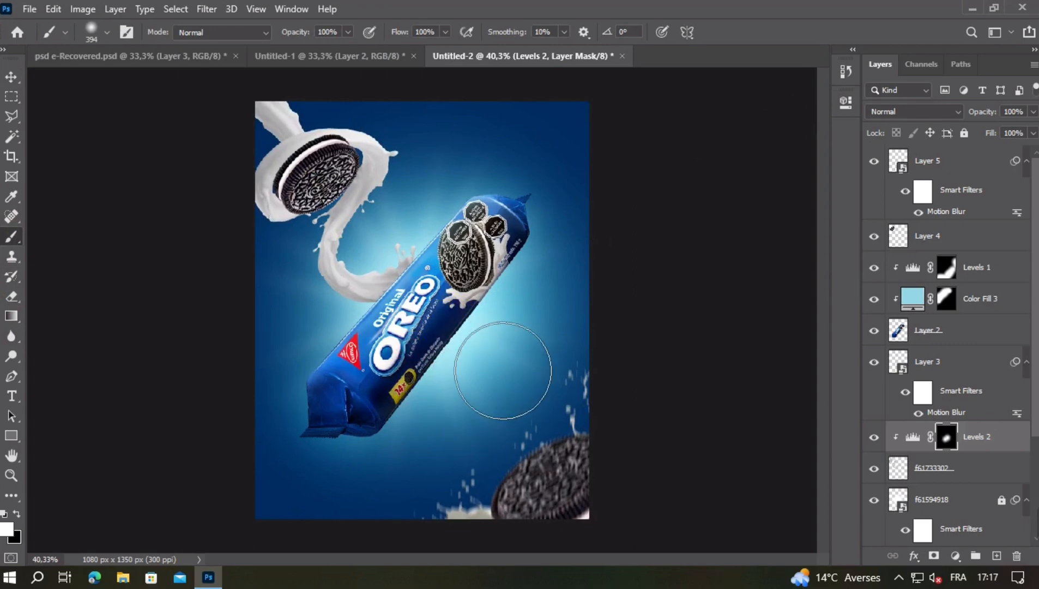
Step: Paint a shadow on the milk beneath the upper-left cookie with a 242-pixel brush on the Levels 2 mask
scroll(372, 236, up, 6)
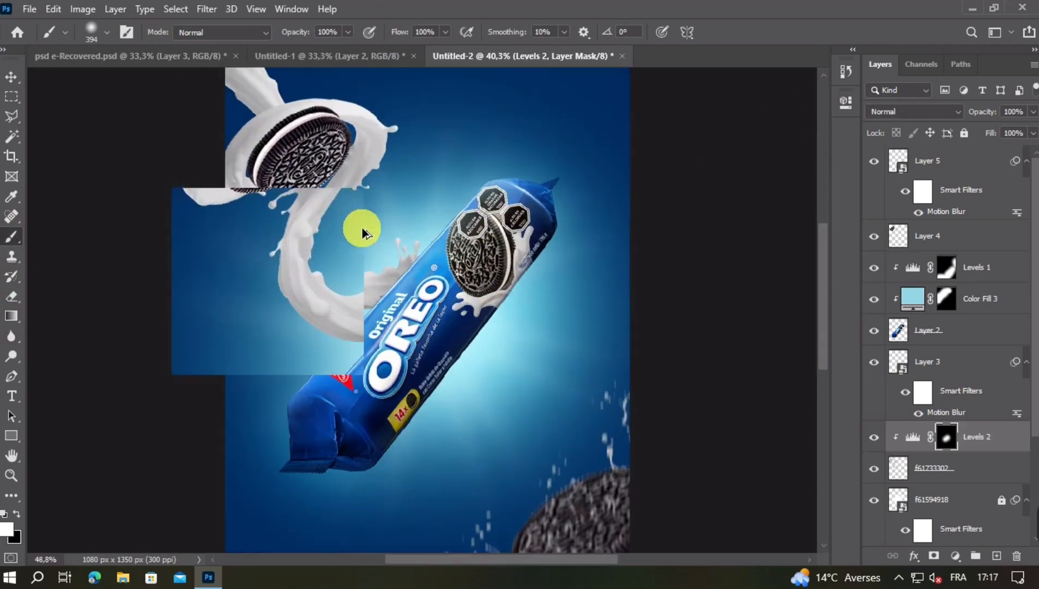
drag(388, 241, 487, 317)
drag(397, 218, 348, 221)
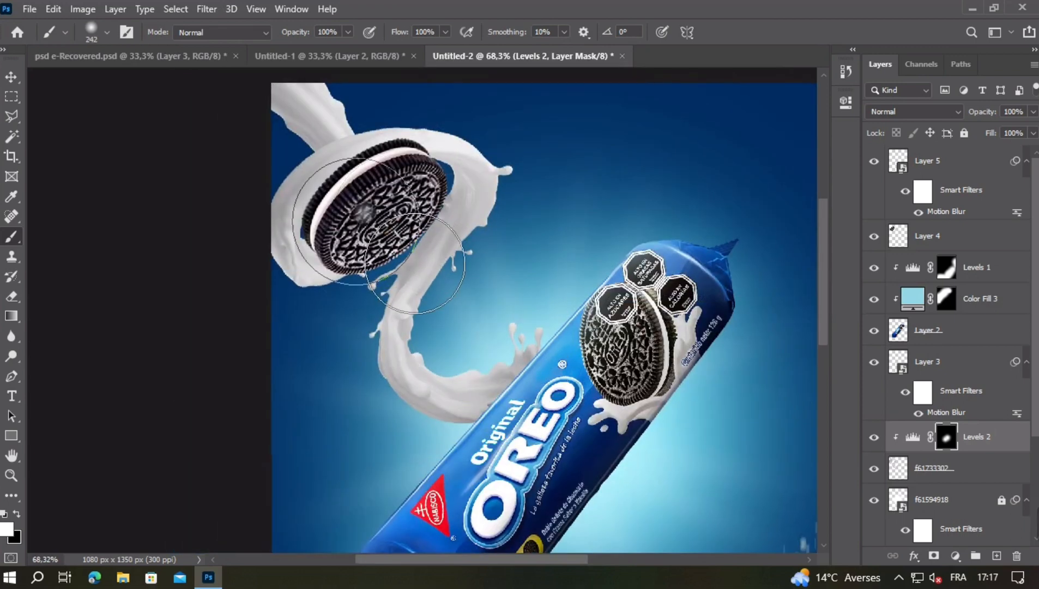
click(377, 205)
click(394, 247)
drag(394, 247, 363, 248)
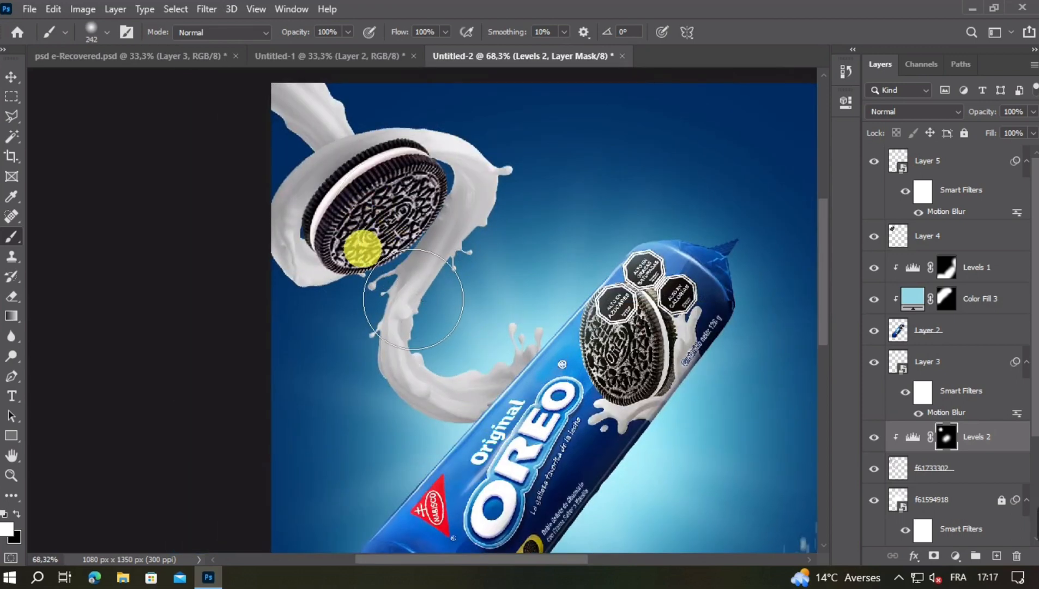
Step: Deepen the shading around the upper-left cookie's lower edge with a 169-pixel brush on the Levels 2 mask
drag(329, 244, 322, 244)
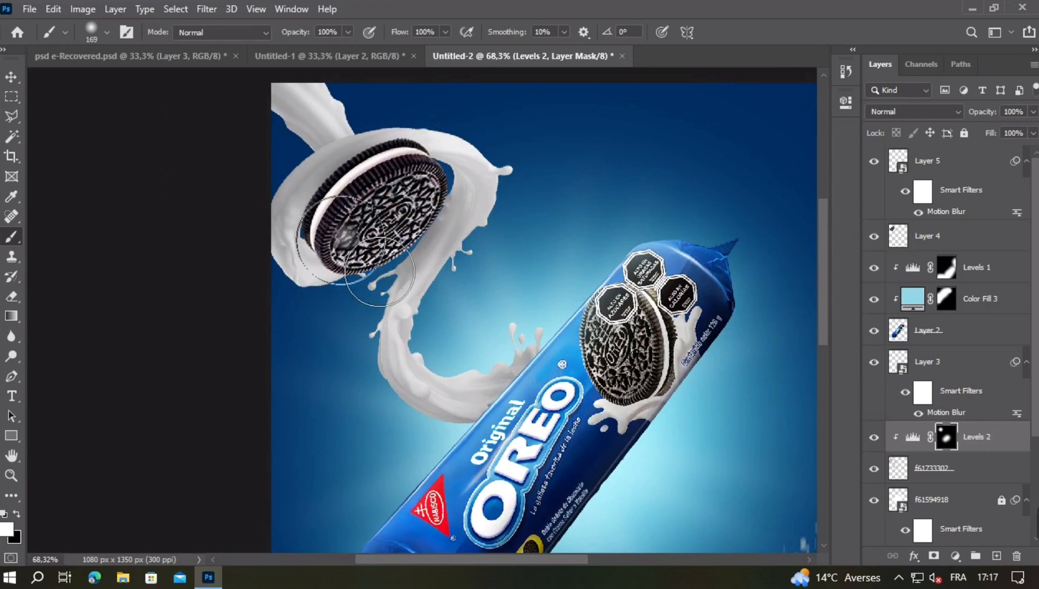
click(385, 274)
mouse_move(386, 275)
mouse_down()
mouse_move(488, 264)
mouse_move(391, 278)
mouse_up()
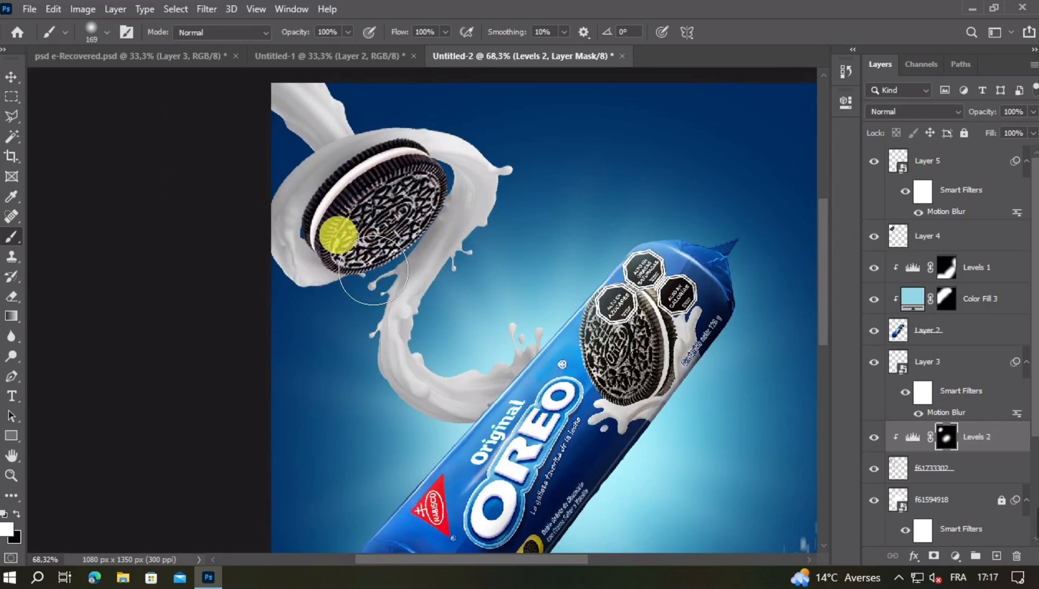
click(335, 233)
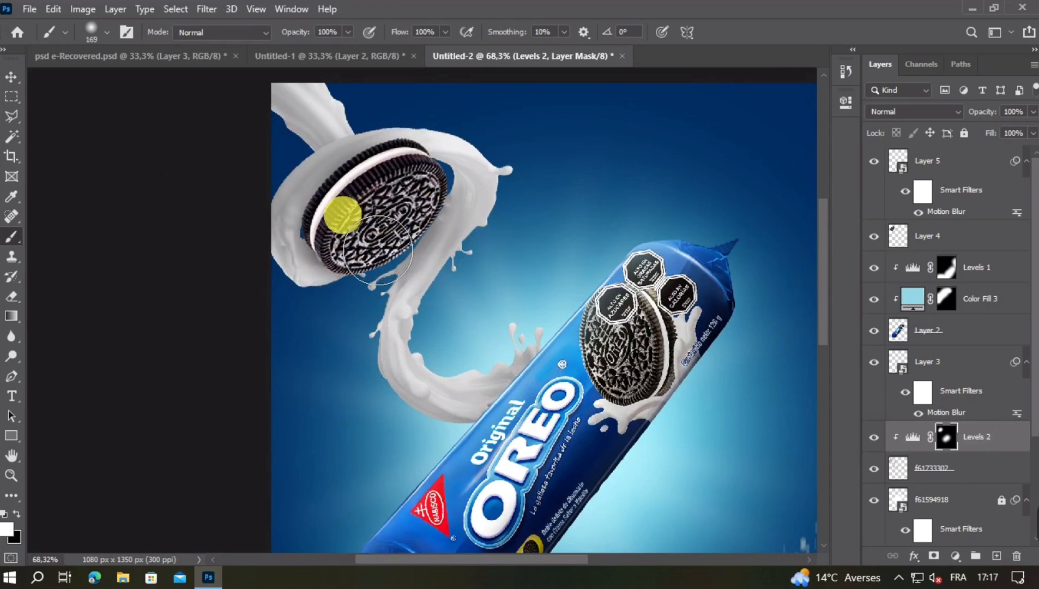
click(349, 216)
mouse_move(432, 211)
mouse_down()
mouse_move(431, 254)
mouse_move(451, 264)
mouse_up()
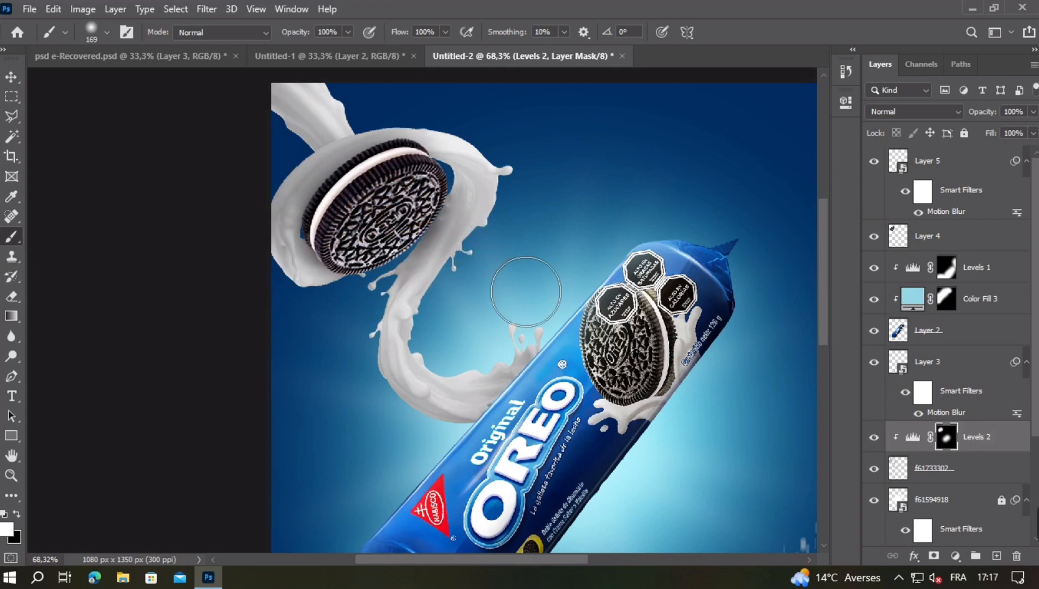
scroll(510, 290, down, 5)
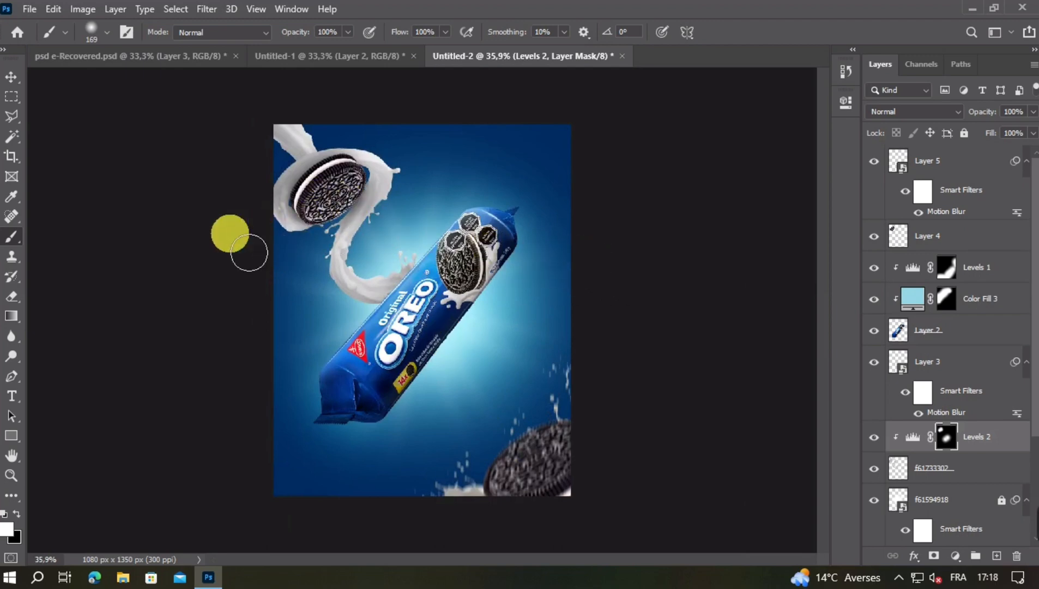
Step: Copy the wheat stalk on Layer 4 of Untitled-1 into the Untitled-2 poster, above Levels 2
click(11, 77)
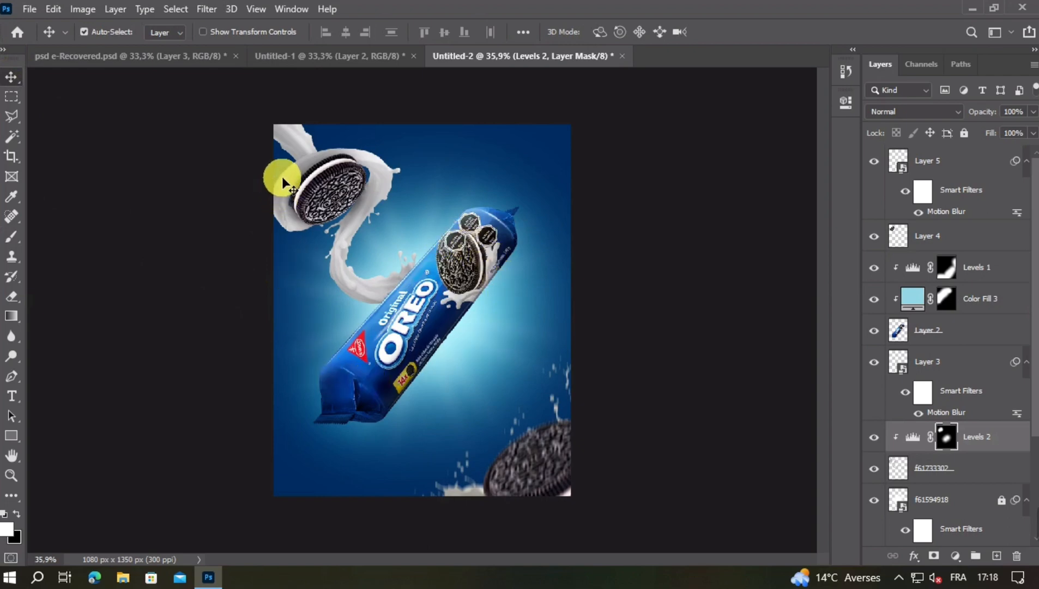
click(275, 55)
drag(403, 240, 412, 282)
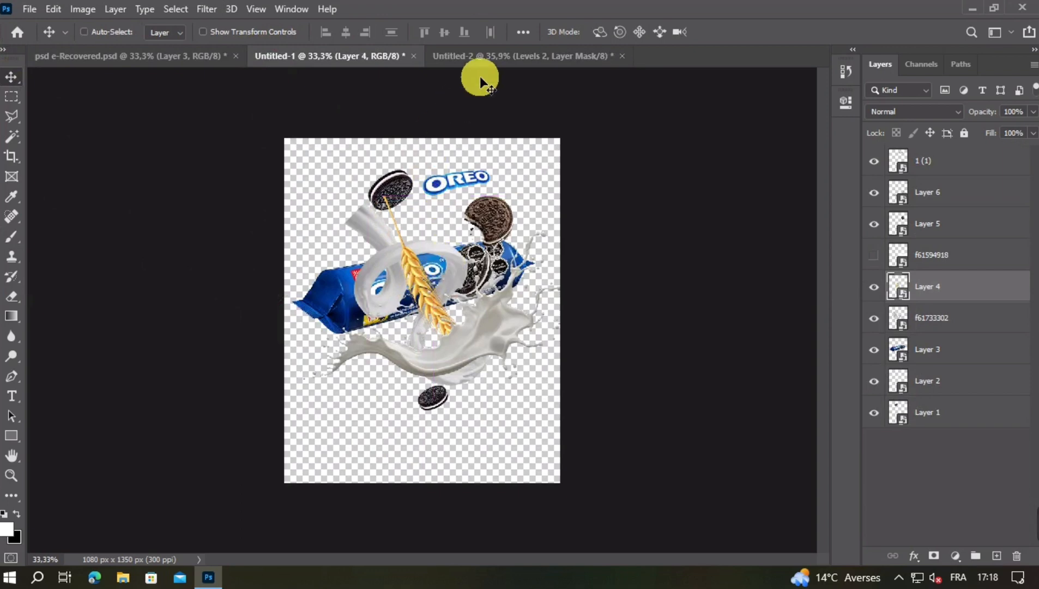
drag(480, 75, 506, 301)
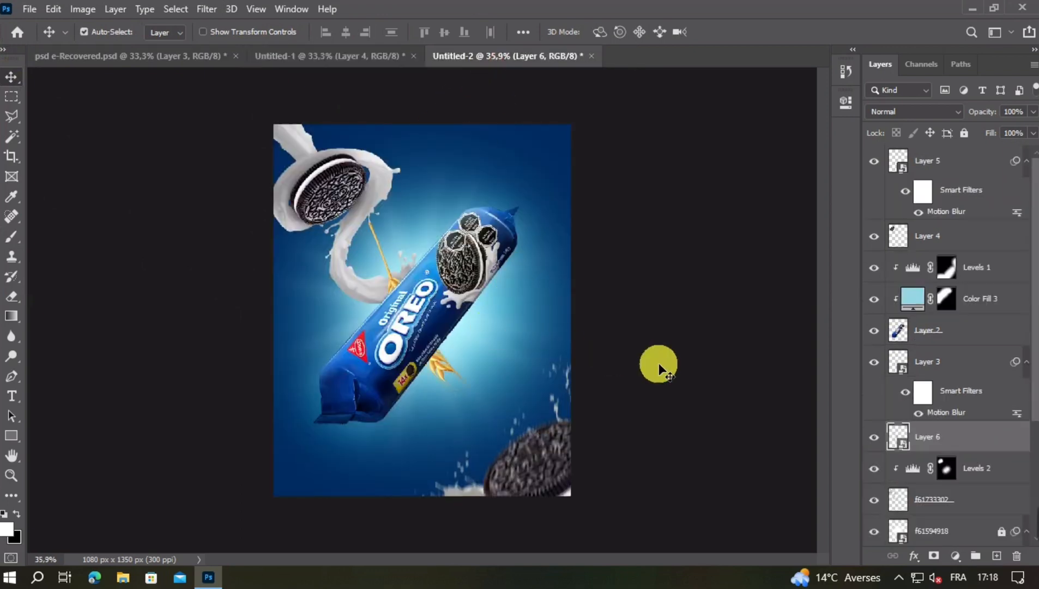
Step: Flip the wheat stalk vertically, scale it down, and place it behind the package's upper-left edge
key(ctrl+t)
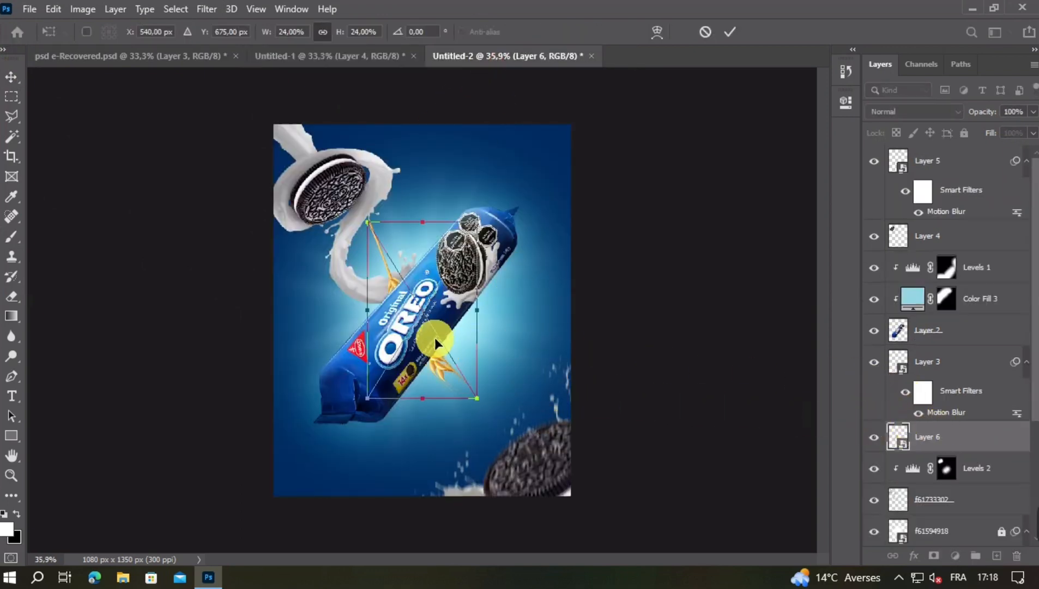
right_click(436, 327)
click(464, 308)
drag(541, 322, 345, 305)
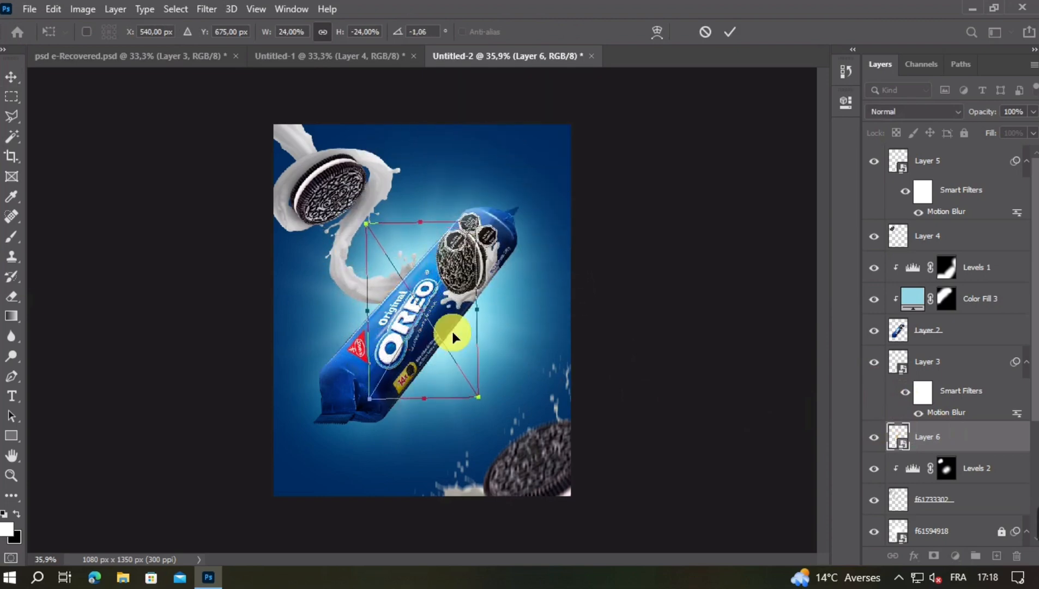
drag(478, 310, 410, 274)
key(Return)
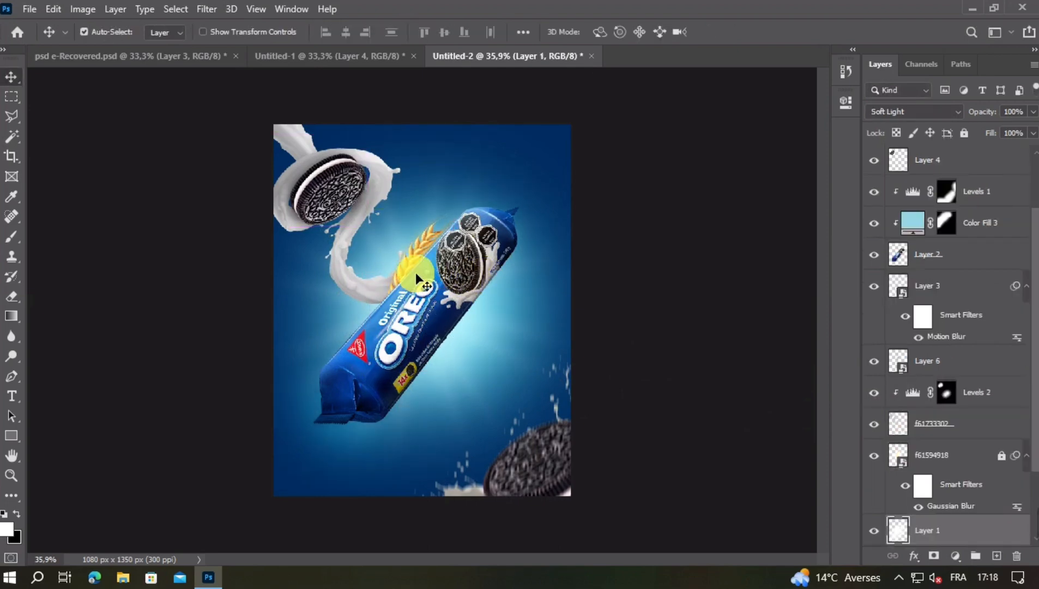
Step: Identify Layer 1 as the soft-light background glow by toggling its visibility, and lock the layer completely
click(875, 530)
click(875, 530)
scroll(897, 405, down, 3)
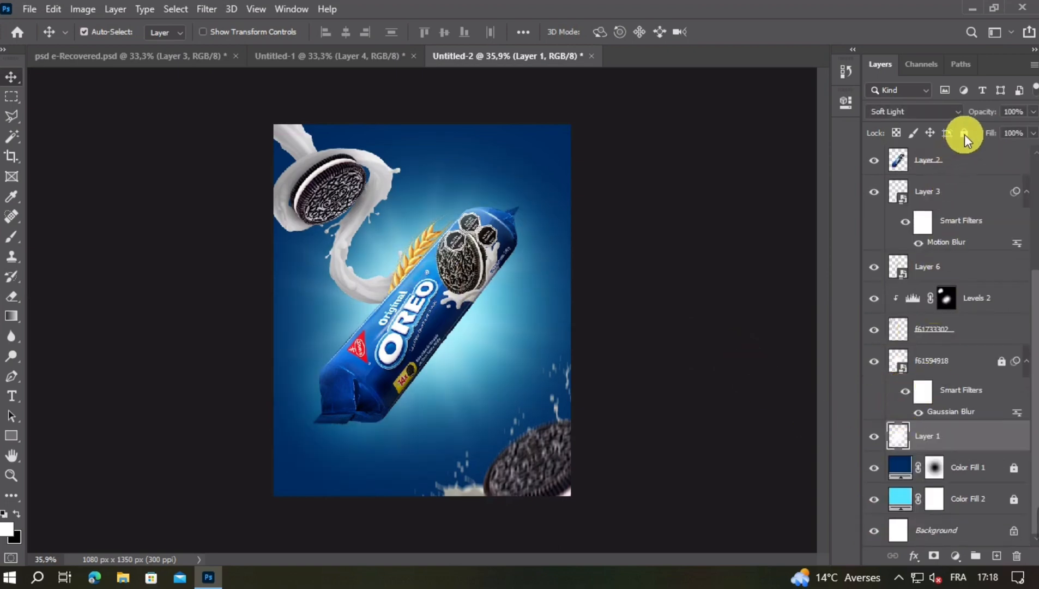
click(964, 133)
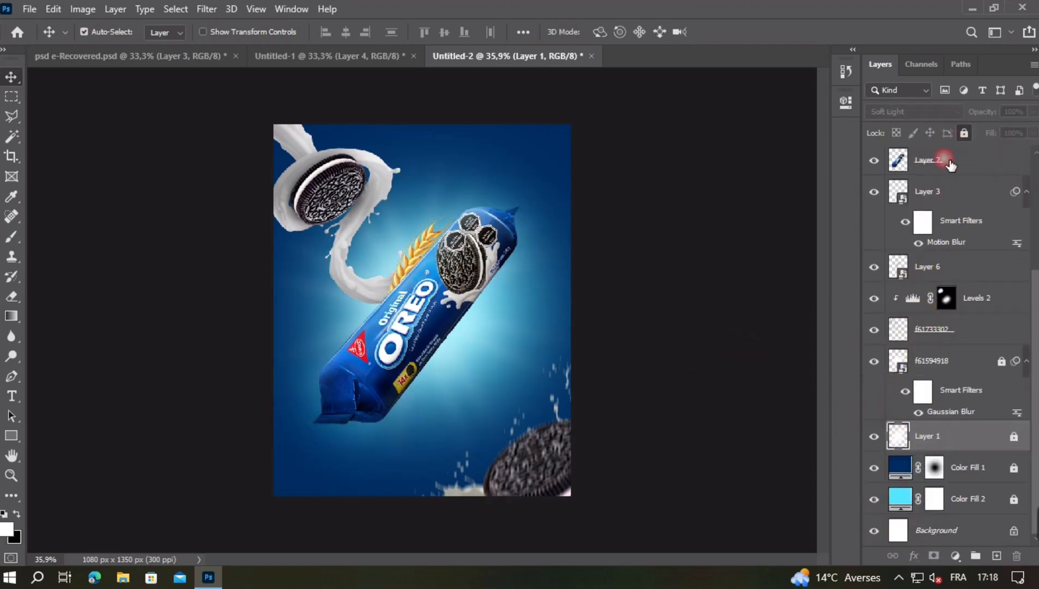
Step: Fine-tune the transform of the Layer 6 wheat stalk along the package's upper-left edge
drag(408, 260, 505, 248)
key(ctrl+t)
key(Return)
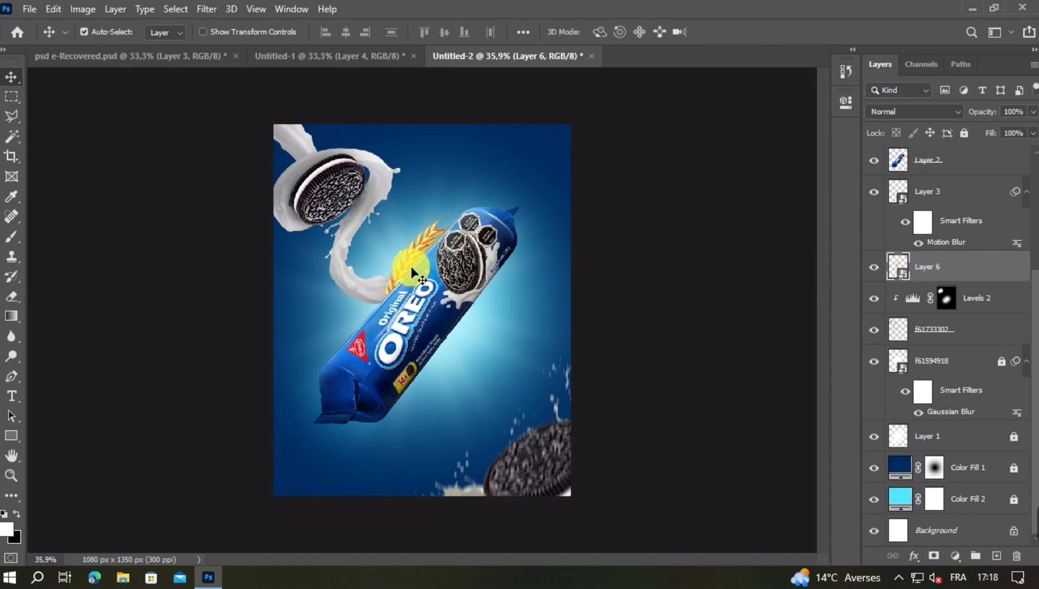
Step: Duplicate the wheat layer, Layer 6, and move the copy to the top of the layer stack
key(ctrl+j)
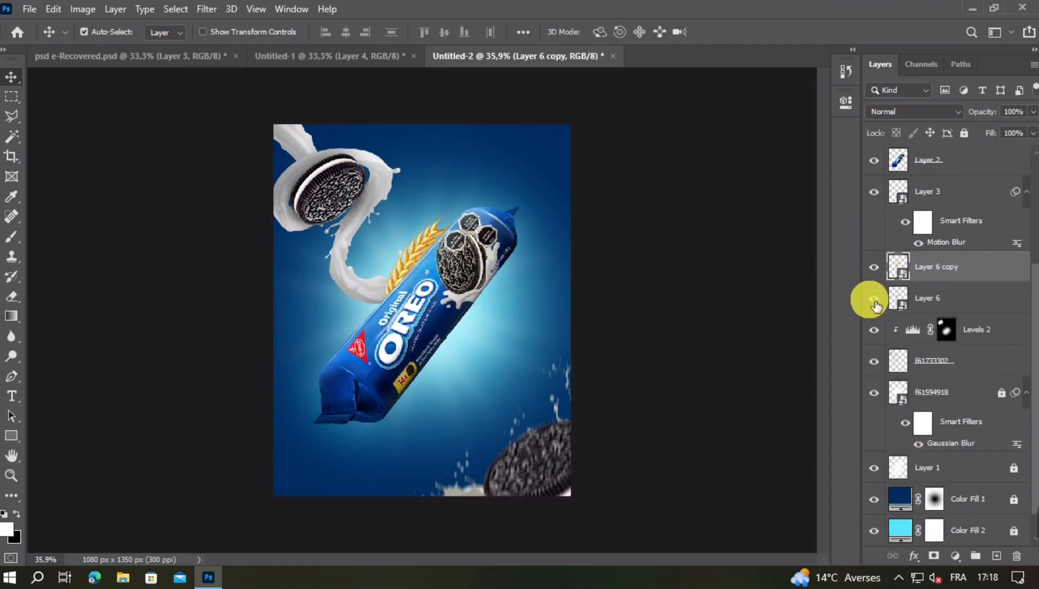
drag(969, 271, 955, 162)
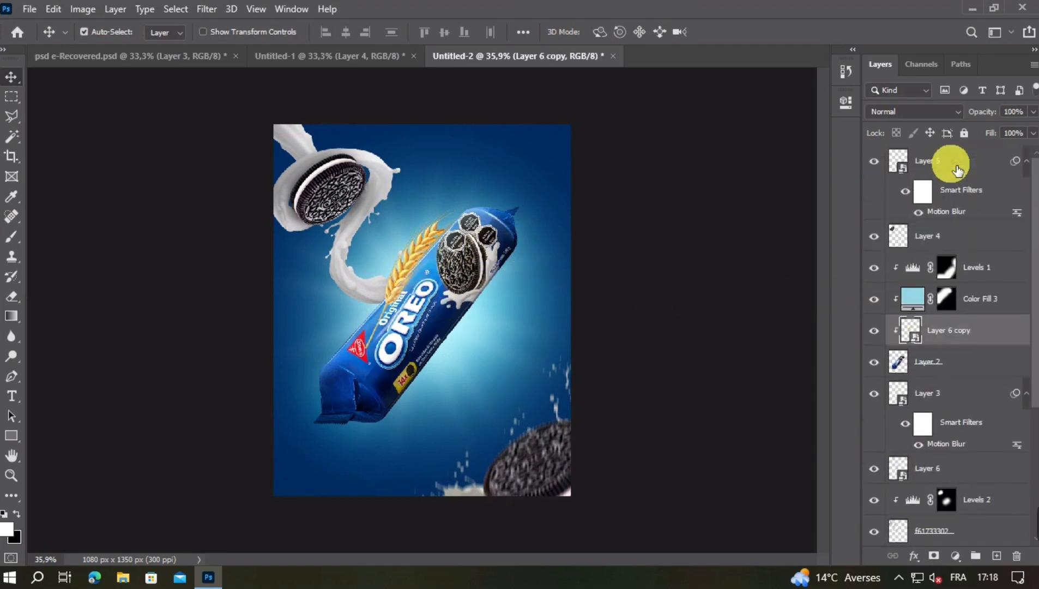
drag(965, 330, 951, 161)
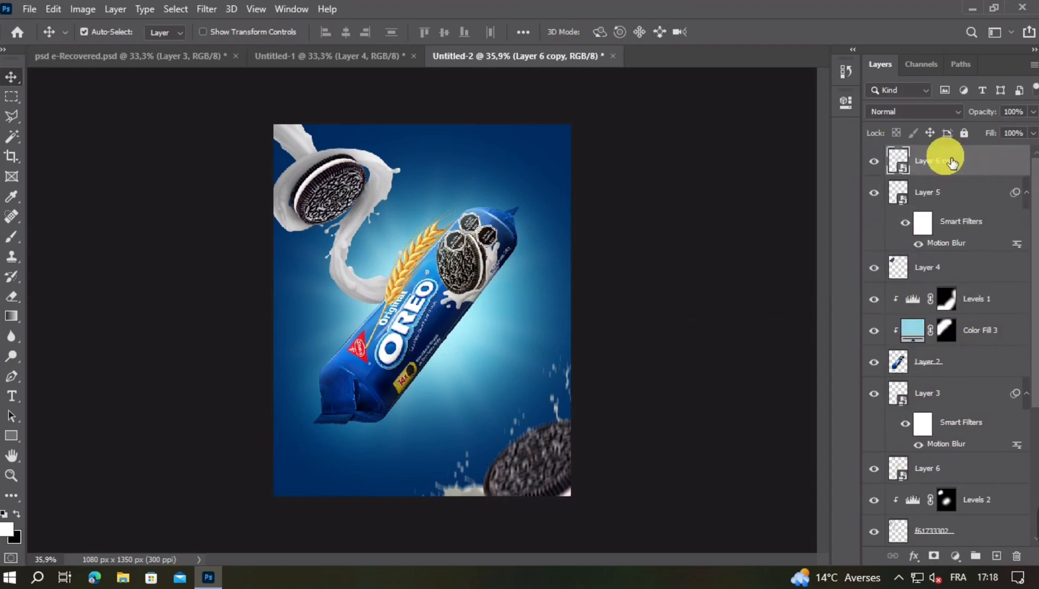
Step: Flip the copied wheat stalk horizontally, rotate it to about -111°, and place it over the package's lower-right edge
key(ctrl+t)
right_click(402, 277)
click(444, 515)
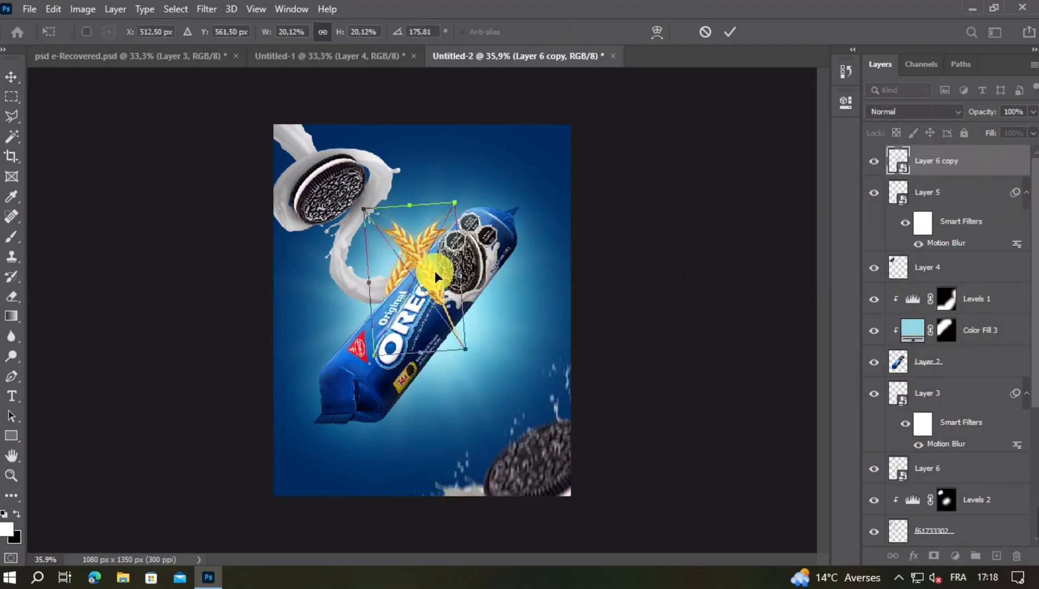
drag(485, 259, 451, 355)
drag(431, 298, 449, 327)
drag(534, 306, 506, 334)
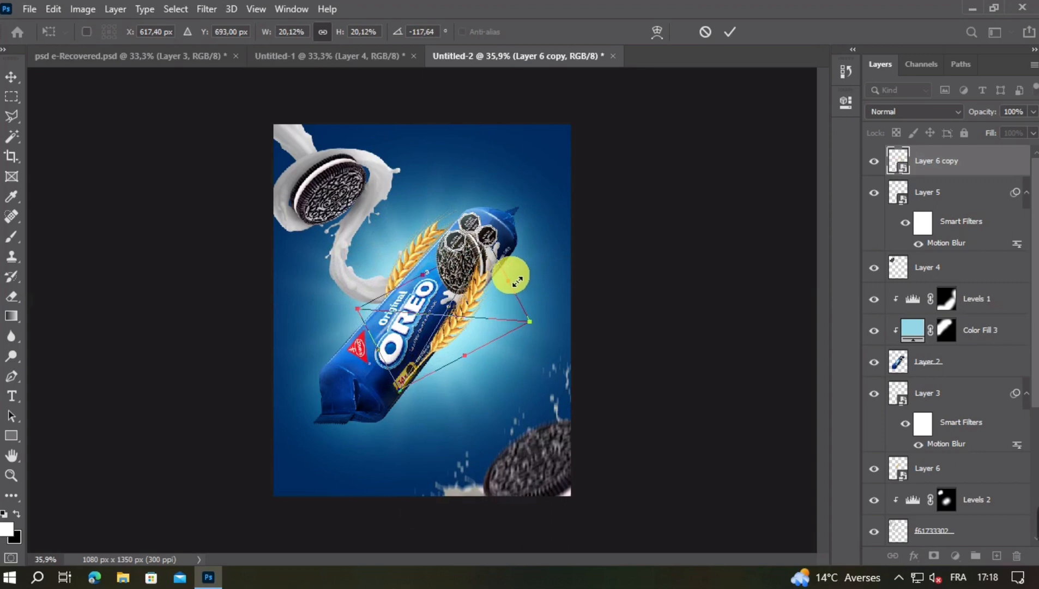
drag(537, 300, 549, 314)
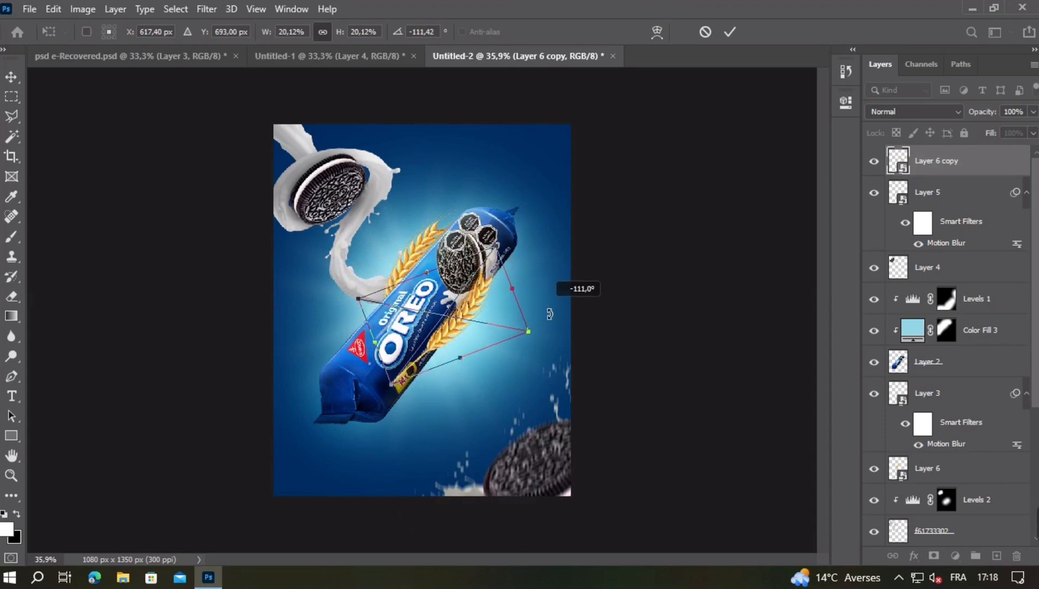
key(Return)
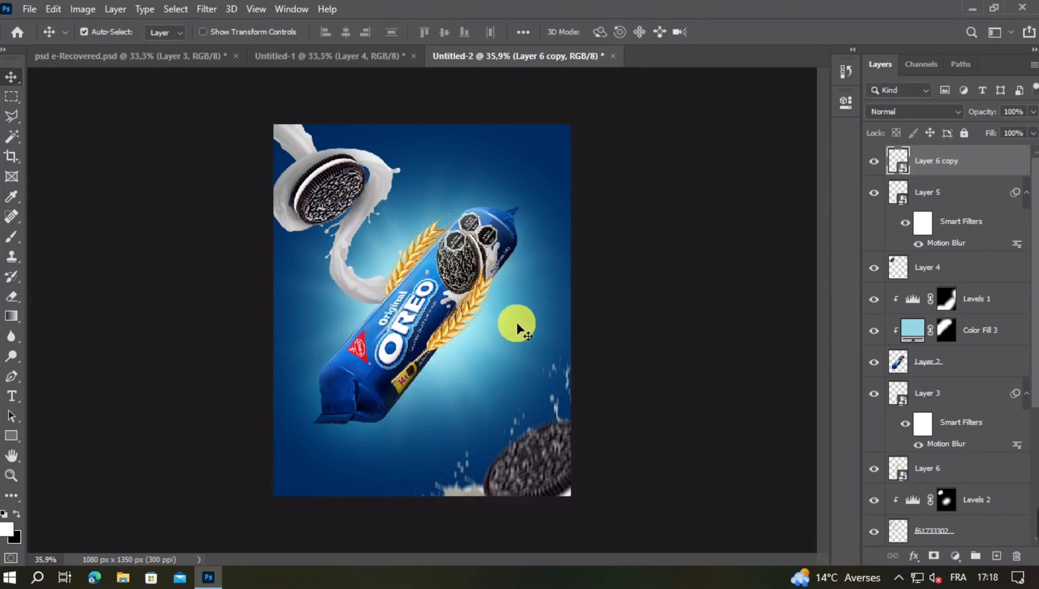
Step: Burn the package layer, Layer 2, beside the lower-right wheat stalk with Midtones range, 50% exposure and a 92 px brush
key(ctrl+plus)
key(ctrl+plus)
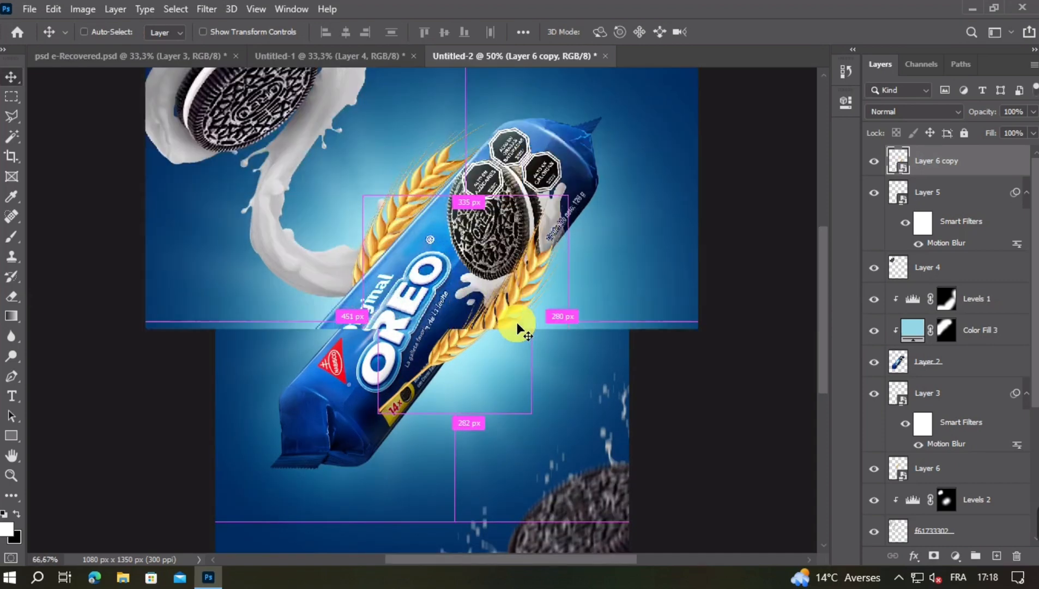
key(ctrl+plus)
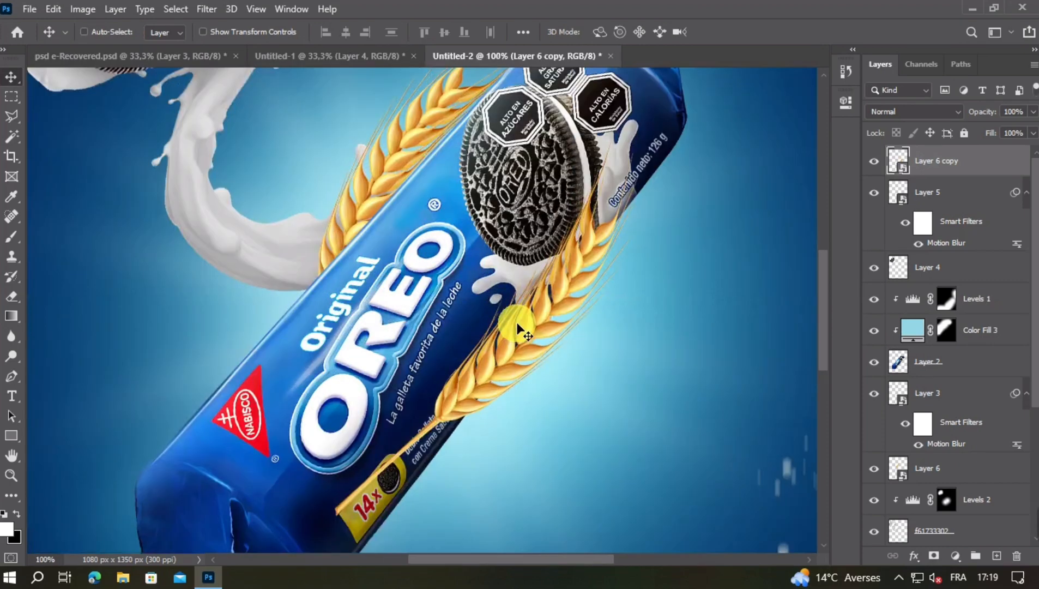
key(ctrl+minus)
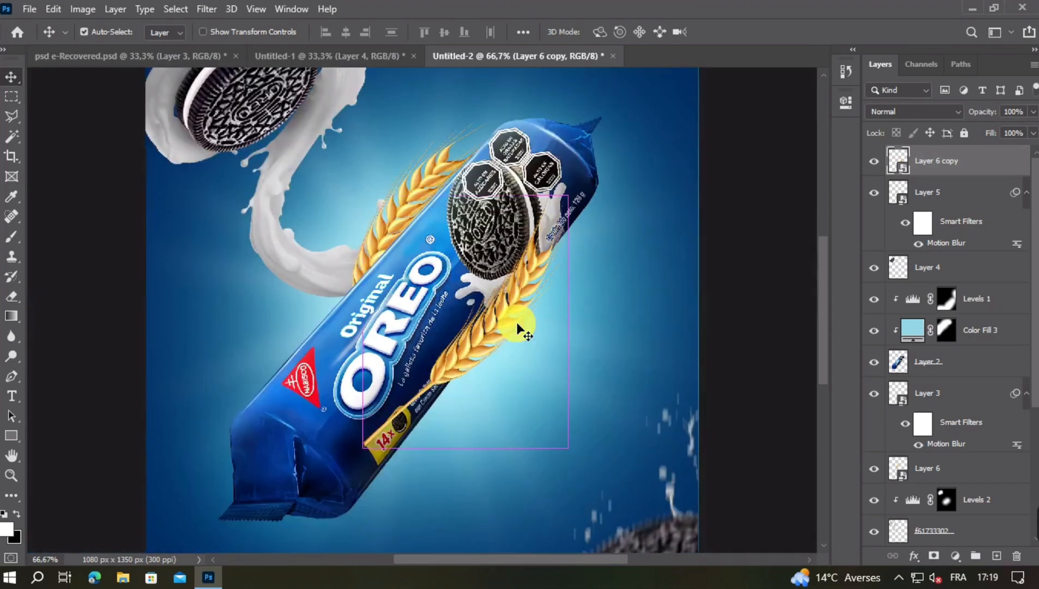
click(504, 311)
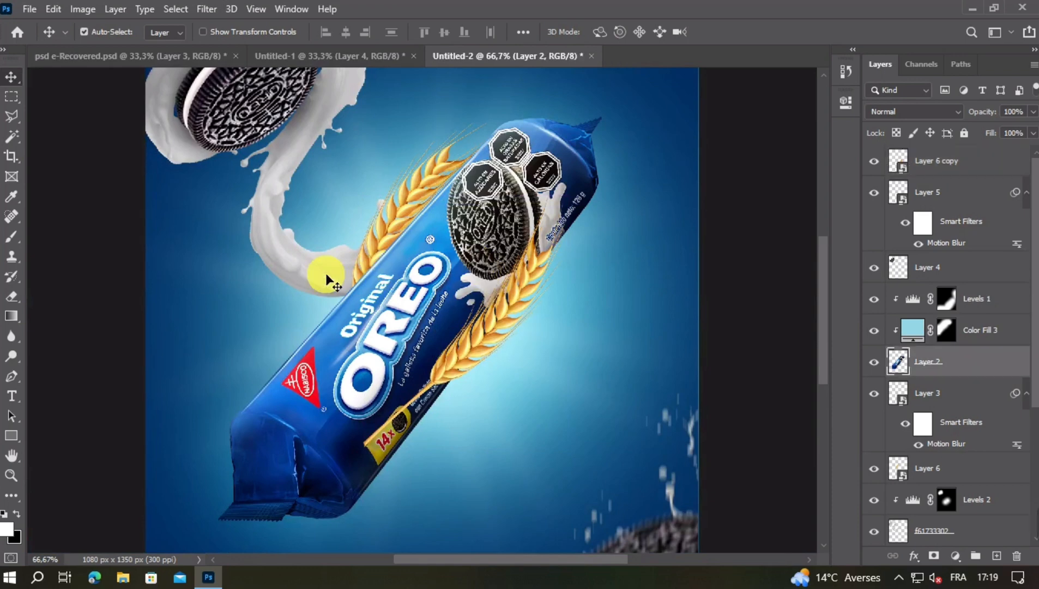
click(13, 361)
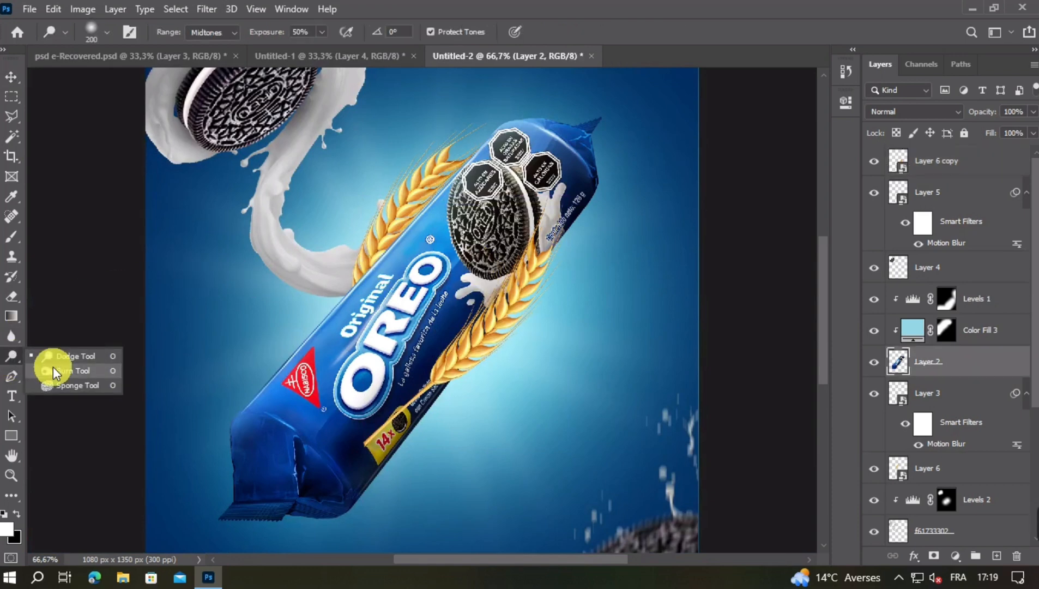
click(54, 371)
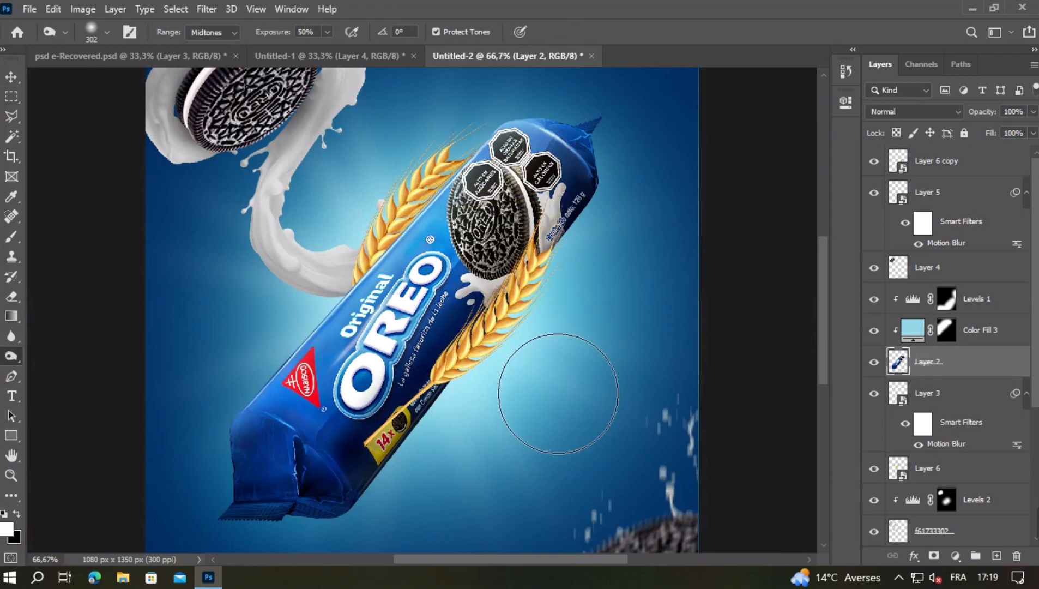
click(636, 405)
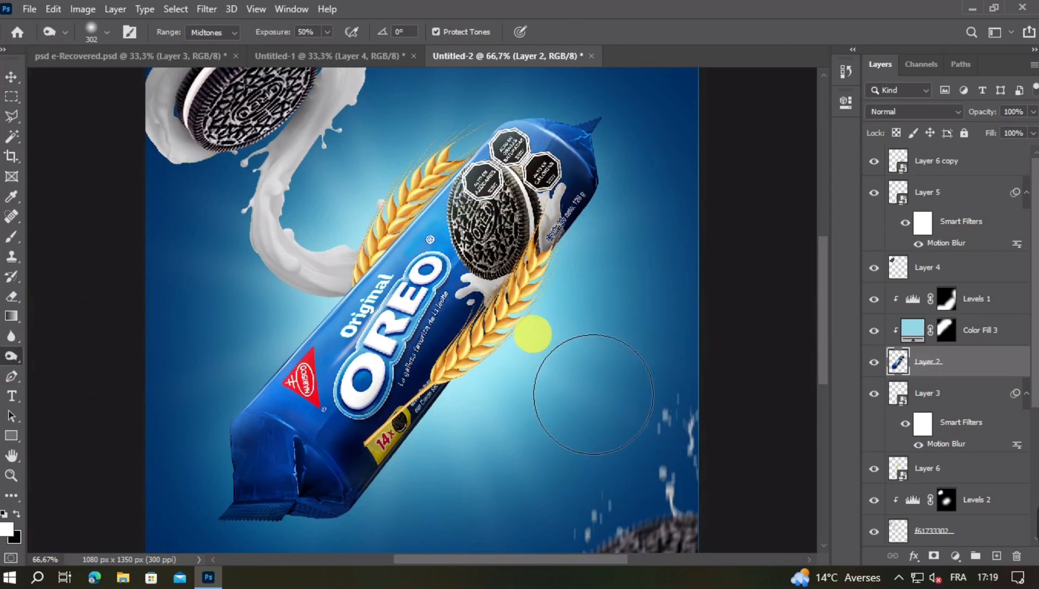
key(ctrl+minus)
key(ctrl+minus)
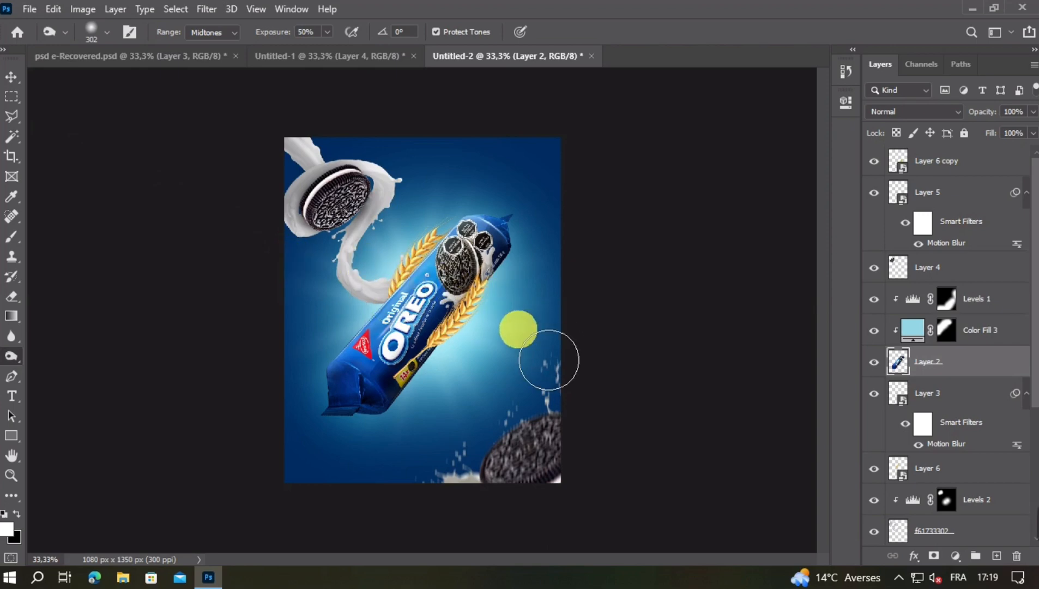
key(ctrl+plus)
key(ctrl+plus)
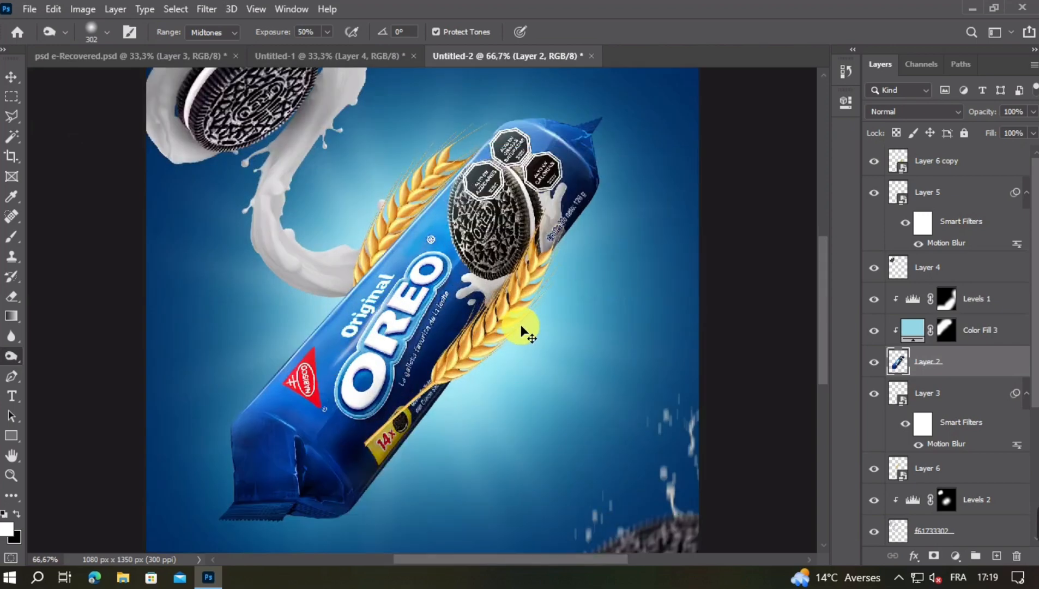
drag(551, 281, 495, 294)
scroll(517, 292, up, 5)
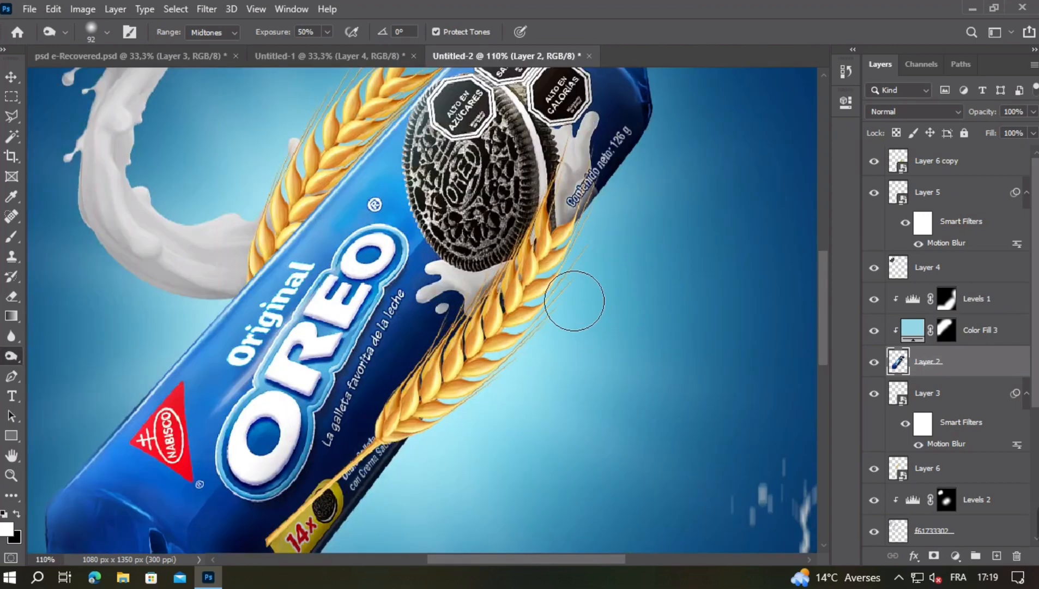
drag(585, 240, 577, 259)
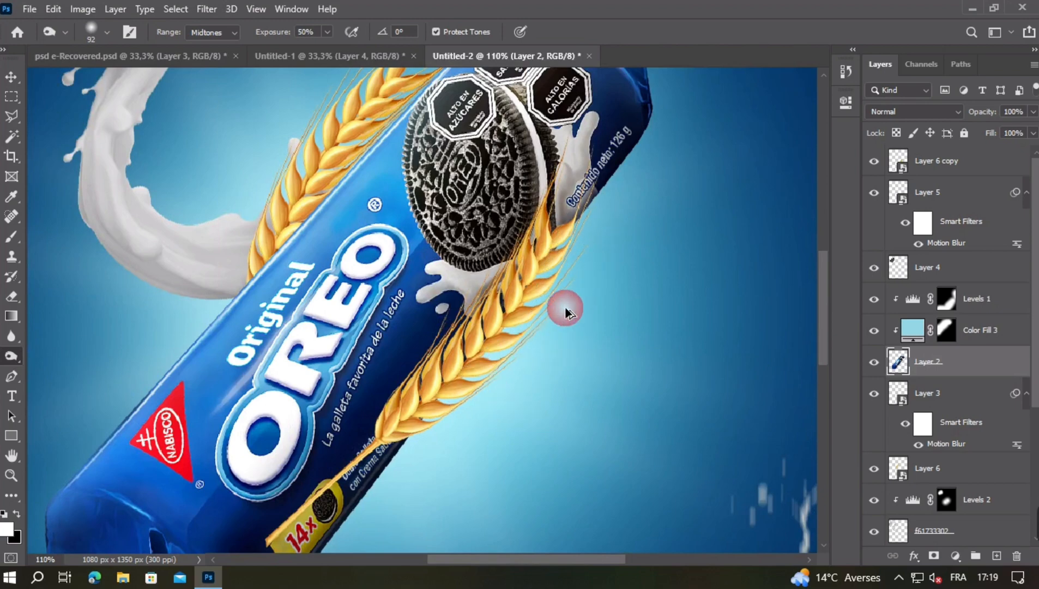
scroll(564, 304, down, 5)
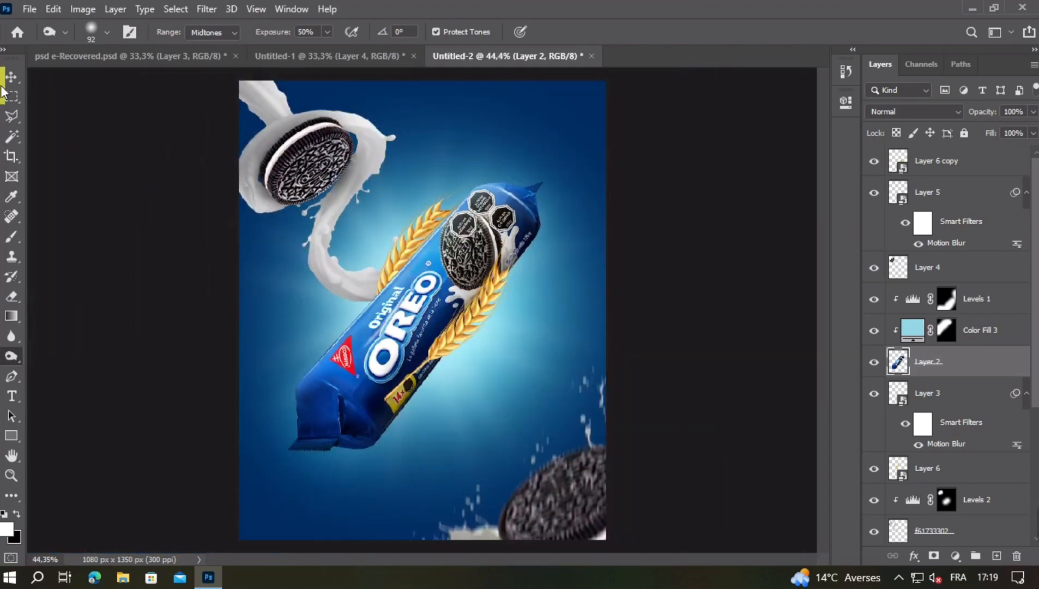
Step: Nudge the Layer 6 wheat stalk slightly closer in behind the package's upper-left edge
click(11, 78)
click(94, 124)
click(412, 247)
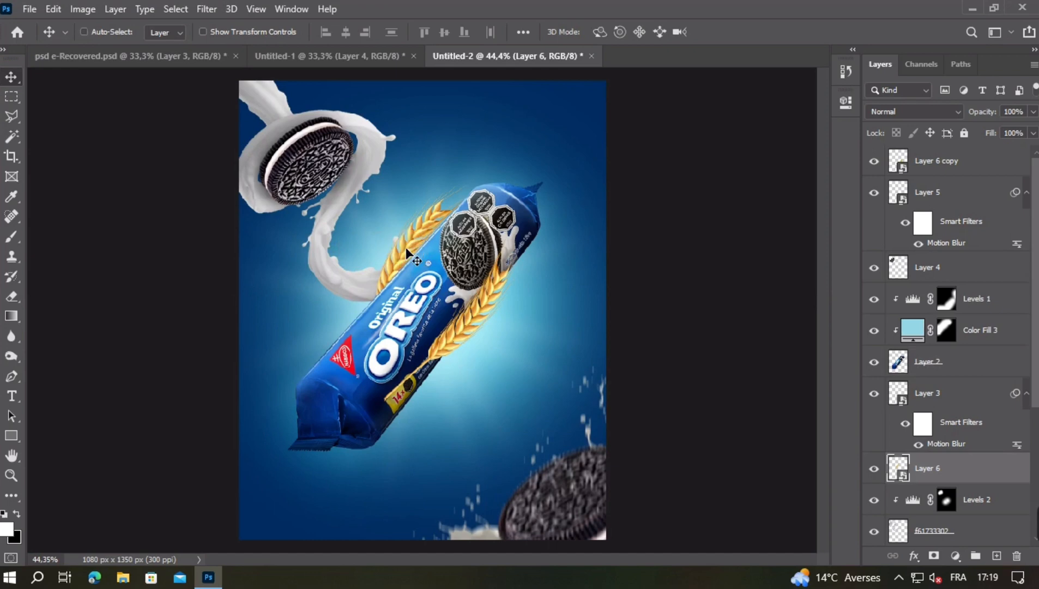
drag(406, 247, 407, 249)
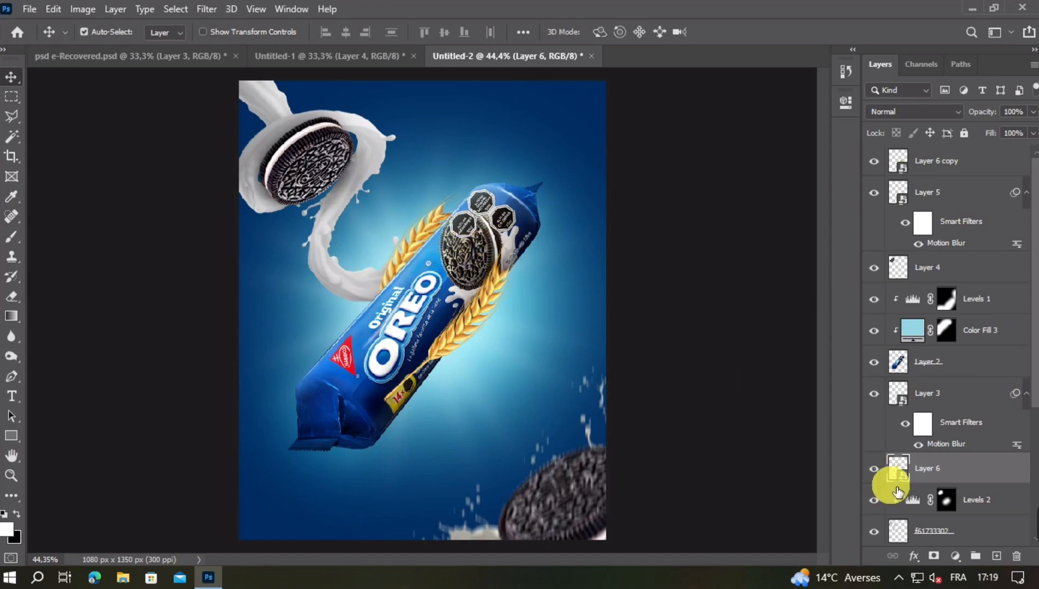
Step: Add a darkening Levels adjustment clipped to the Layer 6 wheat stalk and invert its mask to black
click(955, 555)
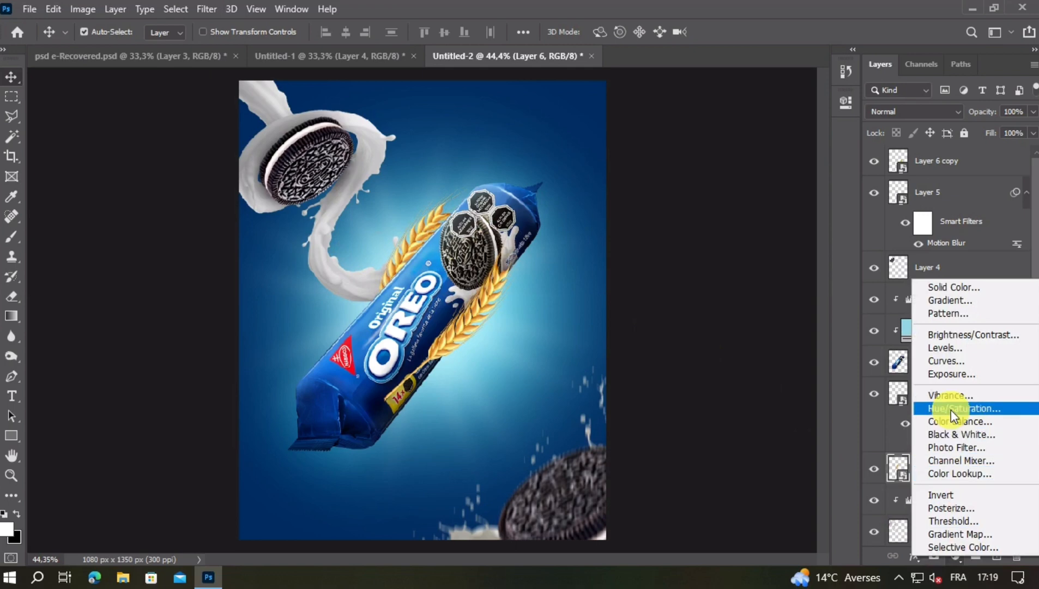
click(946, 352)
drag(805, 303, 673, 317)
click(804, 98)
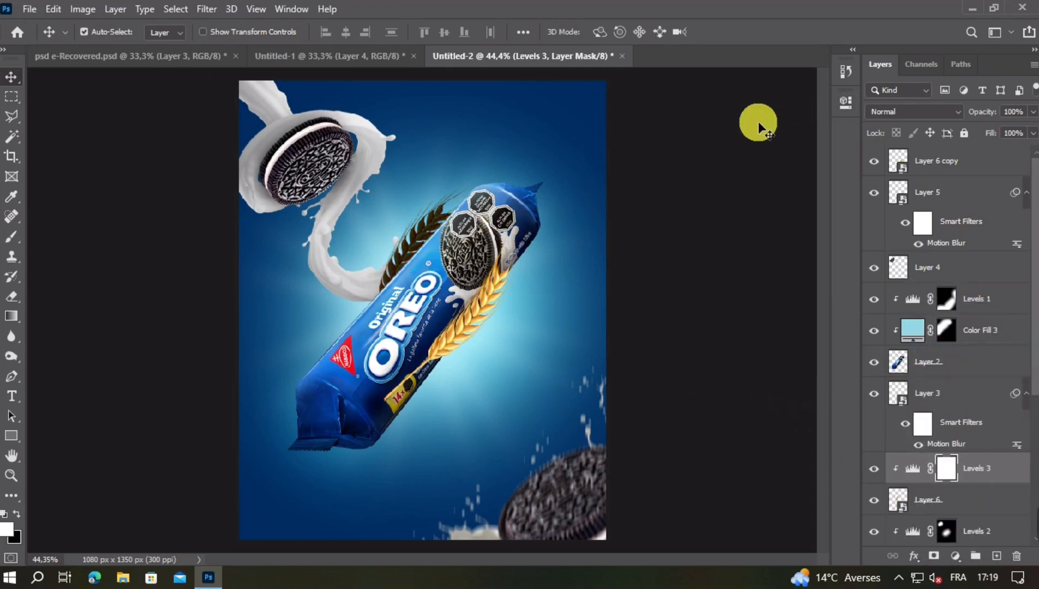
key(ctrl+i)
Step: Paint white on the Levels 3 mask with a 160 px Soft Round brush to shade the wheat stalk along the package's edge
click(14, 237)
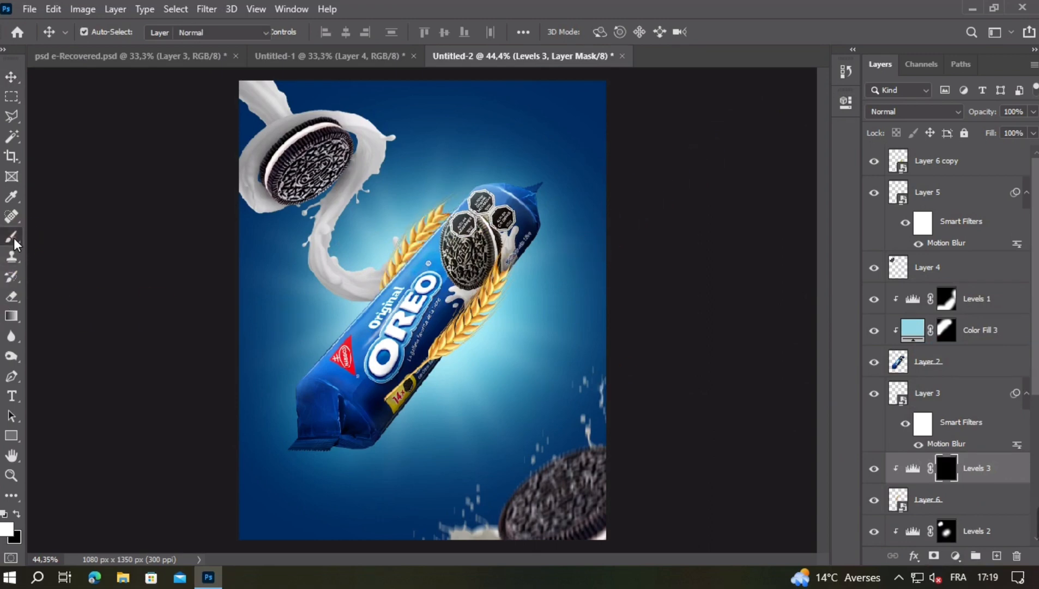
scroll(446, 261, up, 1)
drag(445, 263, 469, 264)
mouse_move(508, 296)
mouse_down()
mouse_move(485, 338)
mouse_move(446, 361)
mouse_move(510, 325)
mouse_up()
scroll(510, 325, down, 3)
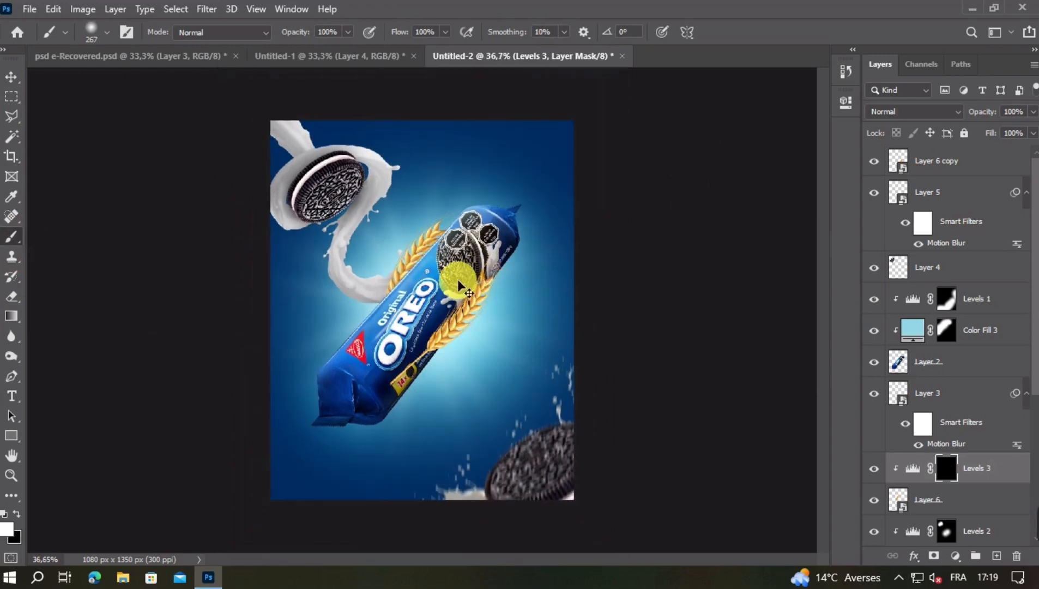
scroll(458, 284, up, 5)
drag(442, 250, 442, 251)
right_click(468, 224)
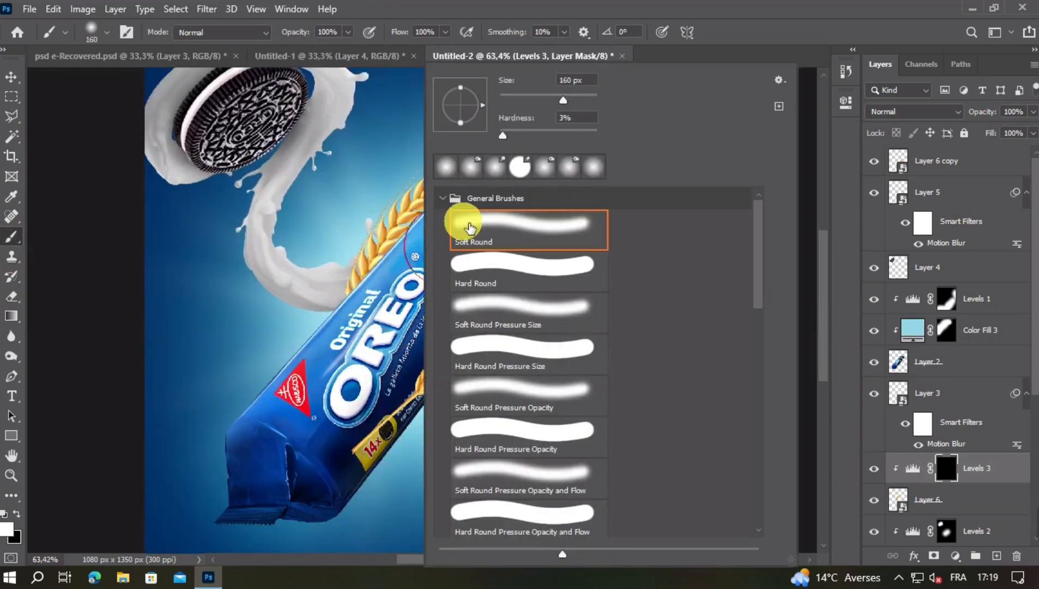
click(448, 239)
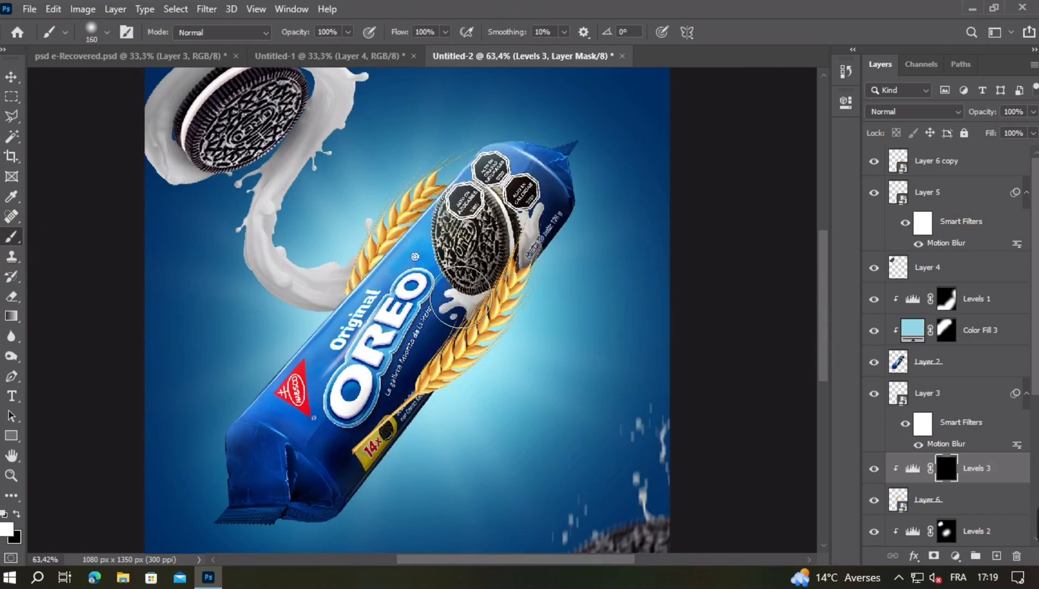
mouse_move(411, 345)
mouse_down()
mouse_move(422, 276)
mouse_move(475, 283)
mouse_up()
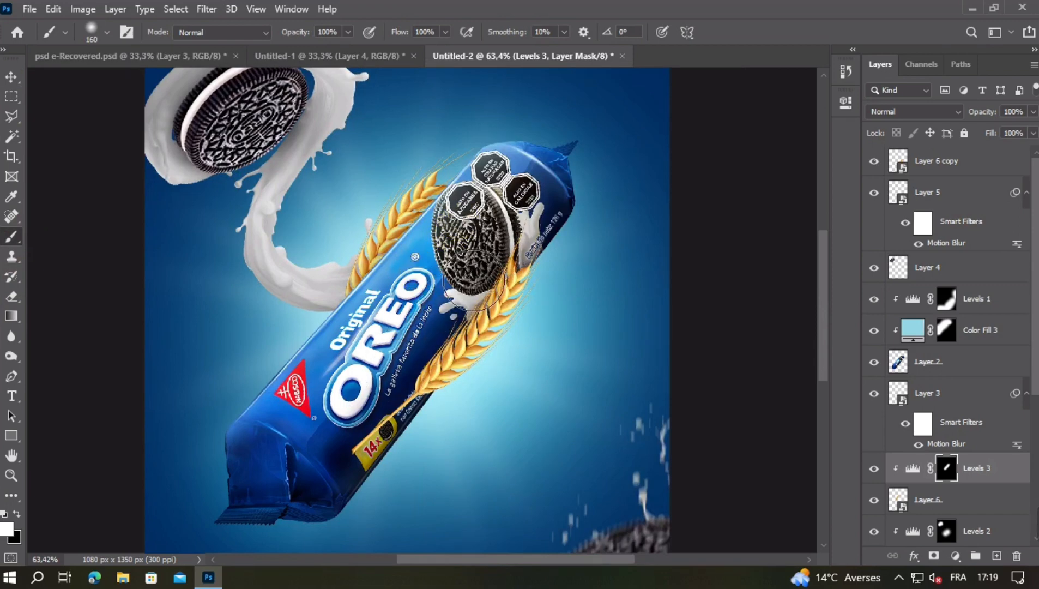
drag(508, 212, 542, 243)
key(ctrl+minus)
key(ctrl+minus)
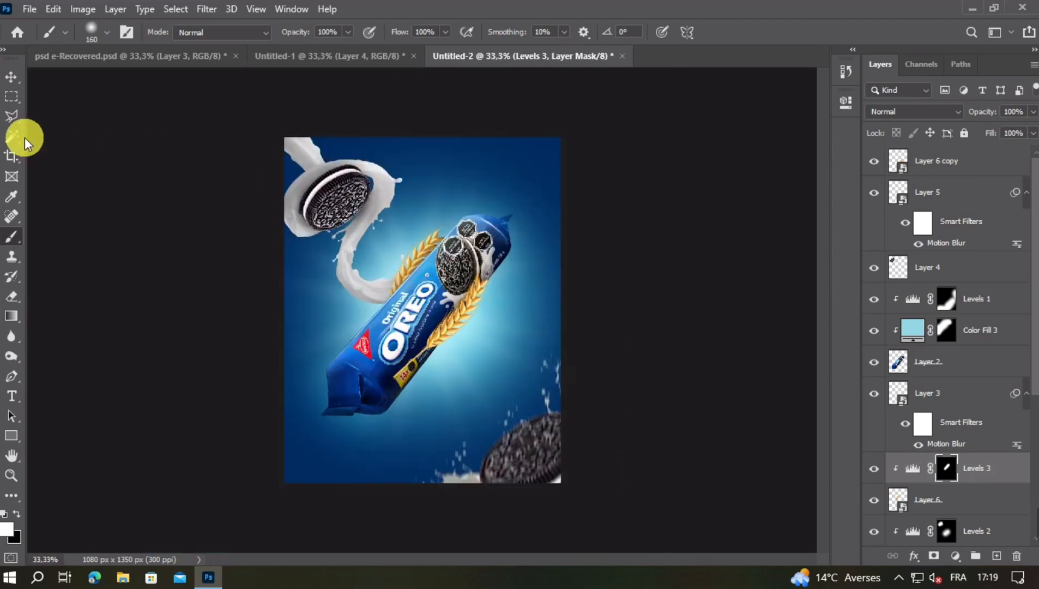
click(11, 77)
key(ctrl+minus)
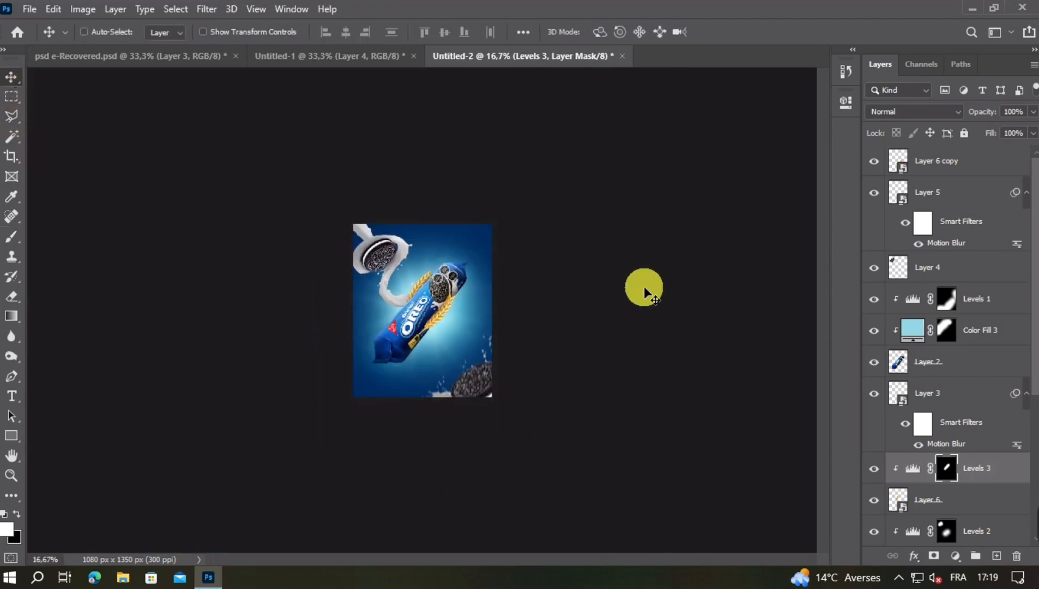
key(ctrl+plus)
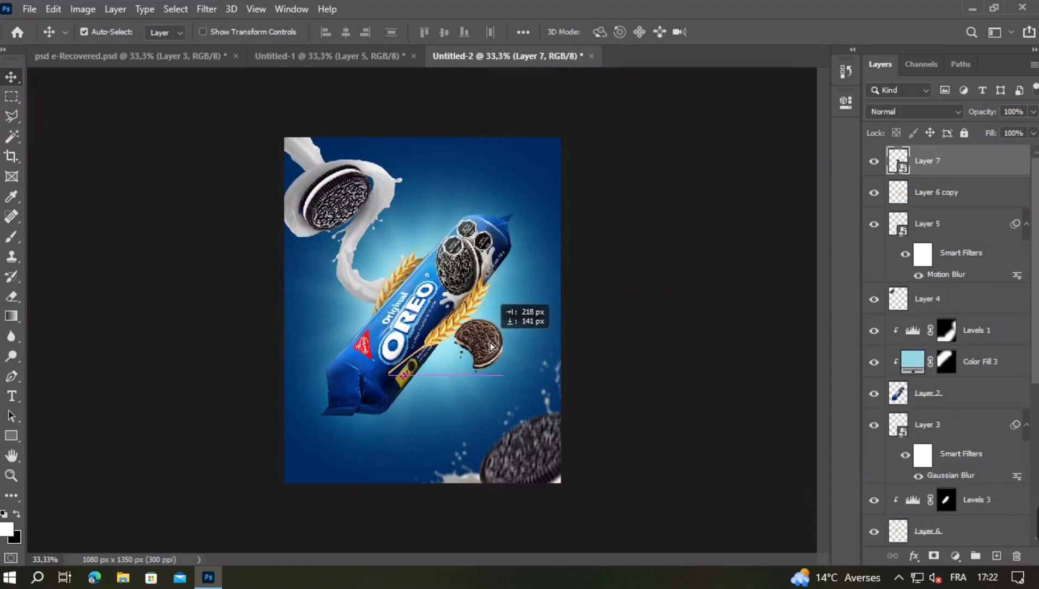
Step: Duplicate the bitten cookie, Layer 7, near the package's upper-left edge and move the copy below Layer 2 in the stack
drag(482, 340, 447, 248)
key(ctrl+t)
click(528, 358)
drag(929, 180, 962, 439)
Step: Transform the Layer 7 copy cookie so it peeks out from behind the package's upper-left end
key(ctrl+t)
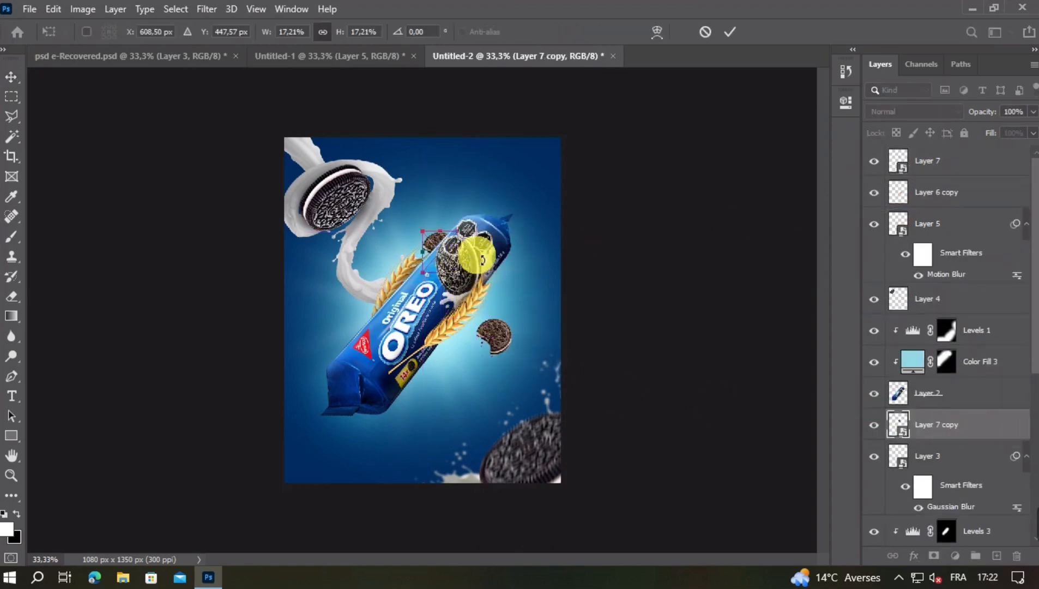
scroll(448, 256, up, 5)
drag(492, 273, 461, 195)
key(Return)
key(ctrl+t)
click(556, 201)
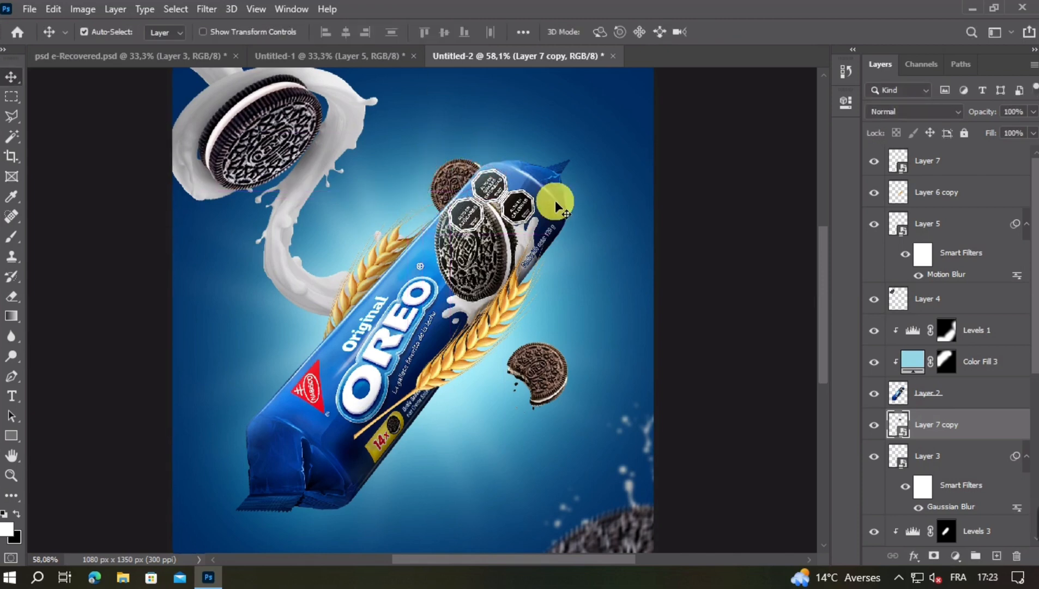
key(ctrl+minus)
key(ctrl+minus)
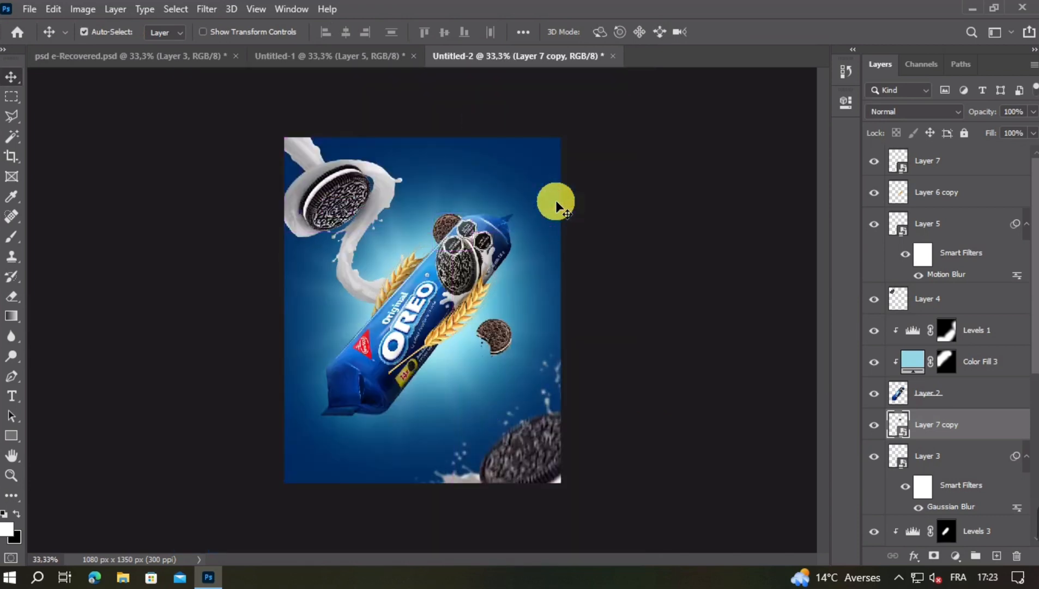
Step: Apply a Motion Blur with a 90° angle and 6 px distance to the bitten cookie on Layer 7
key(ctrl+plus)
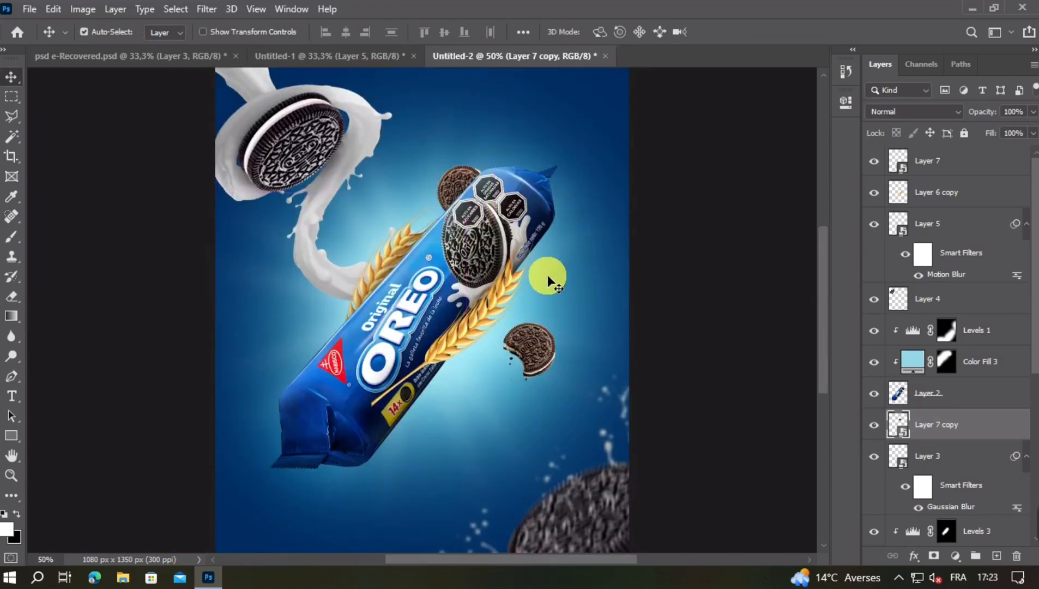
scroll(553, 285, down, 2)
click(524, 344)
click(446, 213)
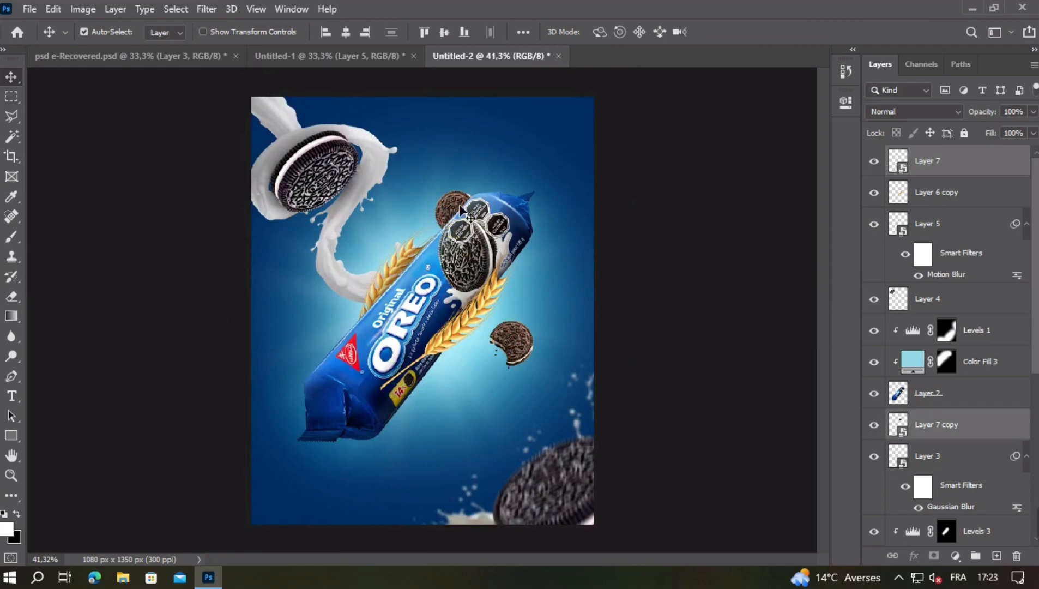
click(980, 427)
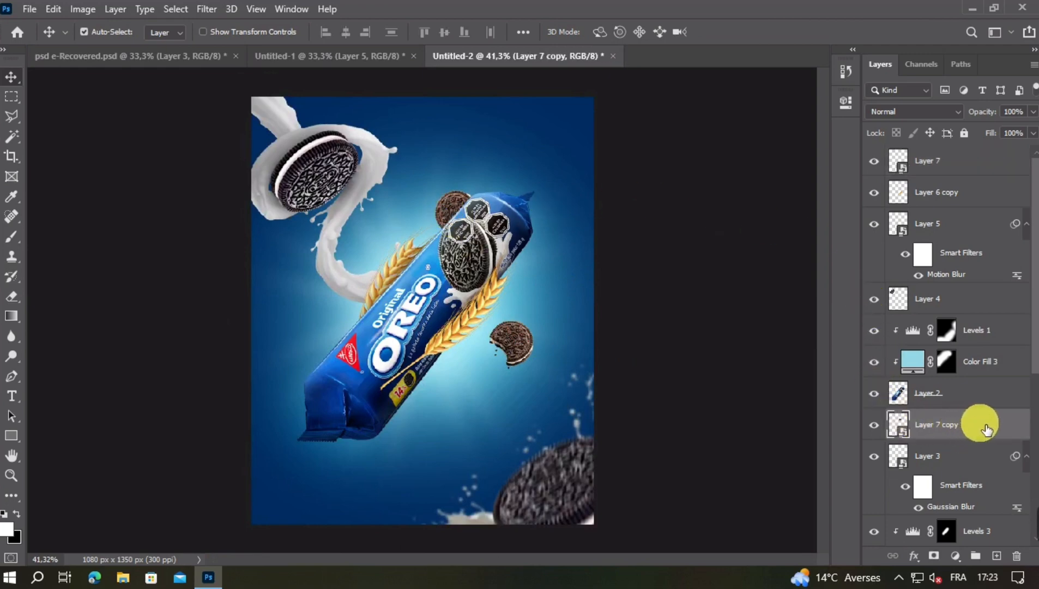
click(531, 335)
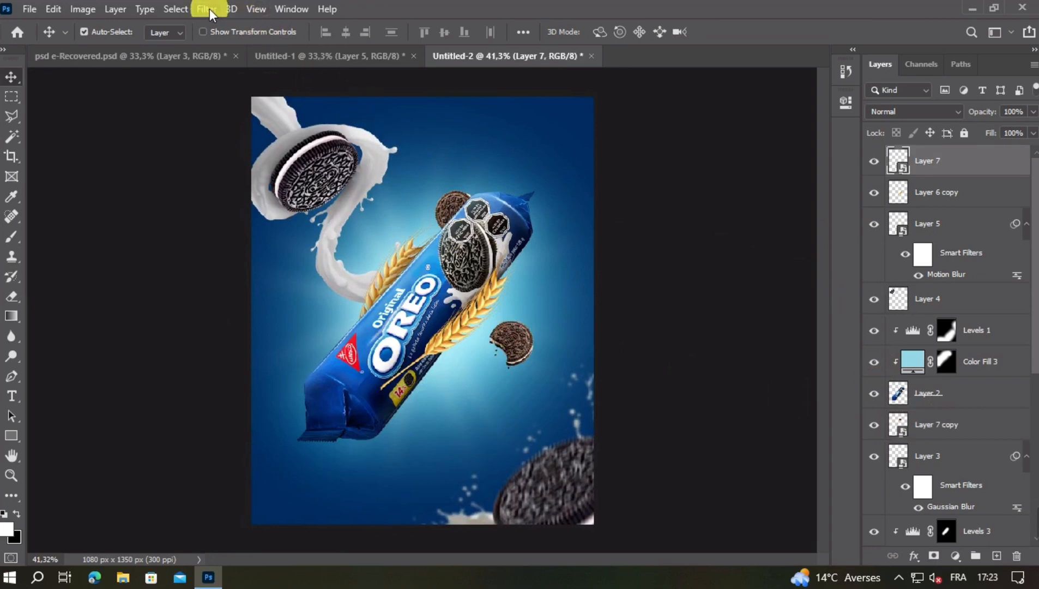
click(209, 10)
mouse_move(253, 178)
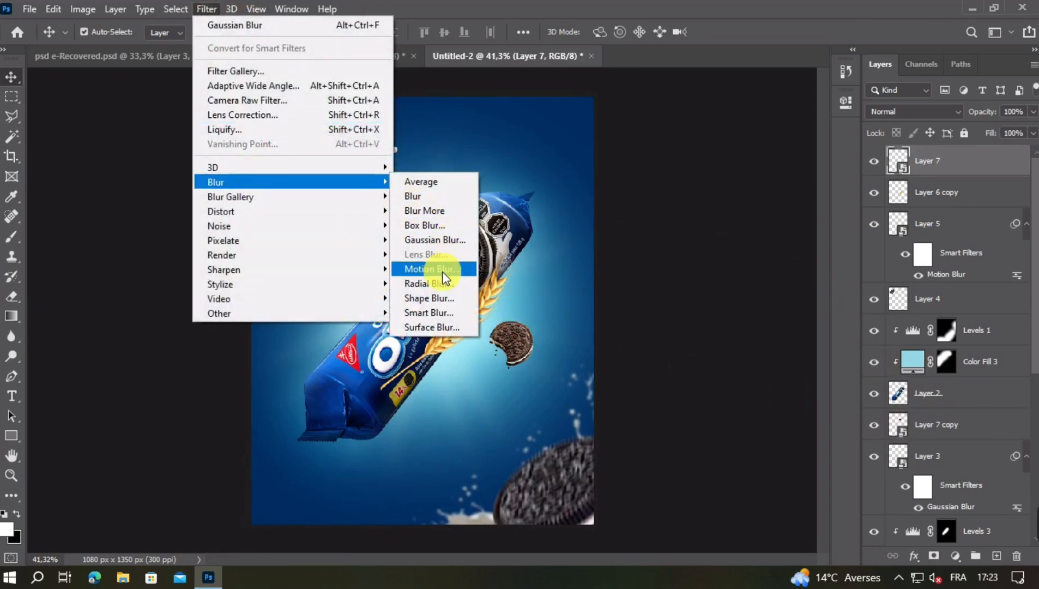
click(443, 272)
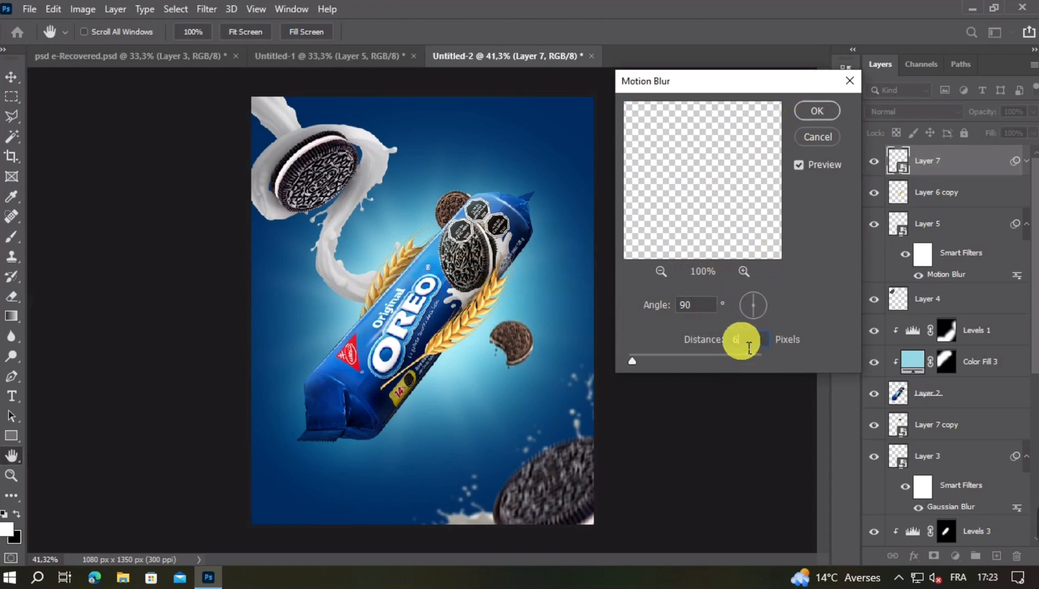
click(815, 112)
key(v)
key(ctrl+minus)
key(ctrl+minus)
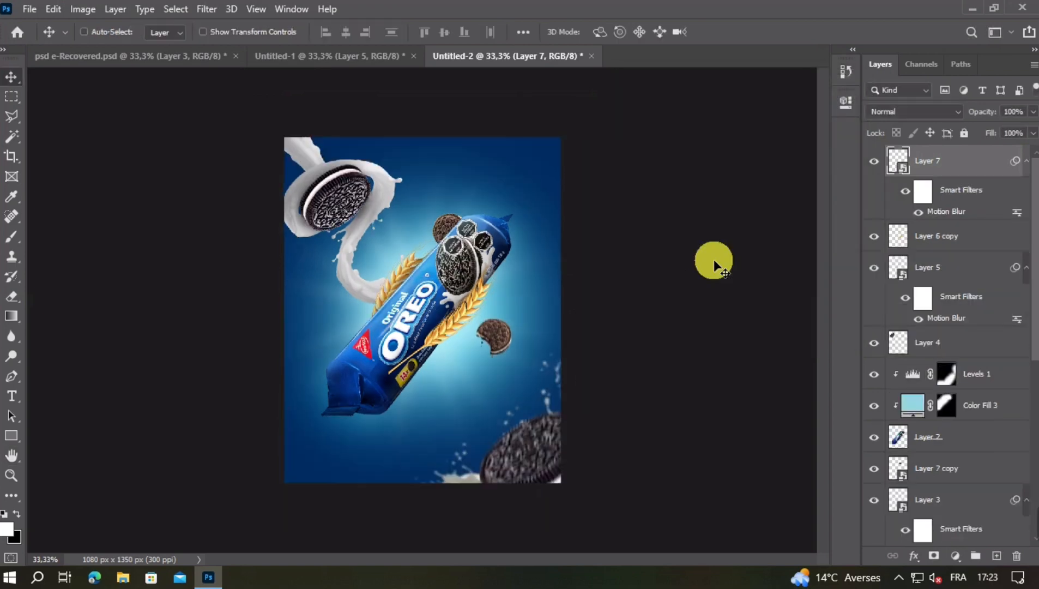
key(ctrl+plus)
key(ctrl+plus)
key(ctrl+plus)
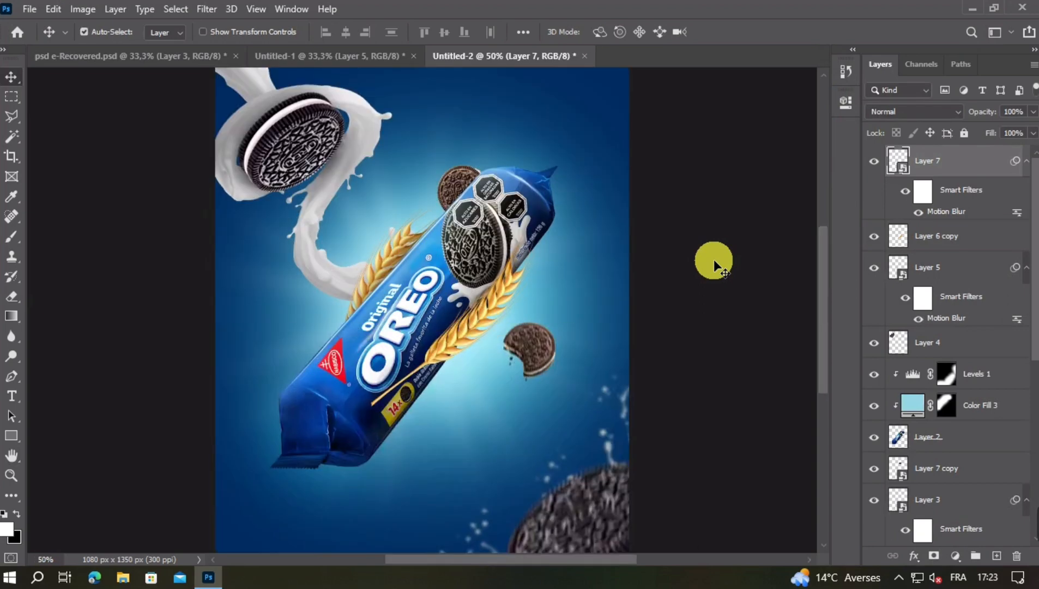
key(ctrl+minus)
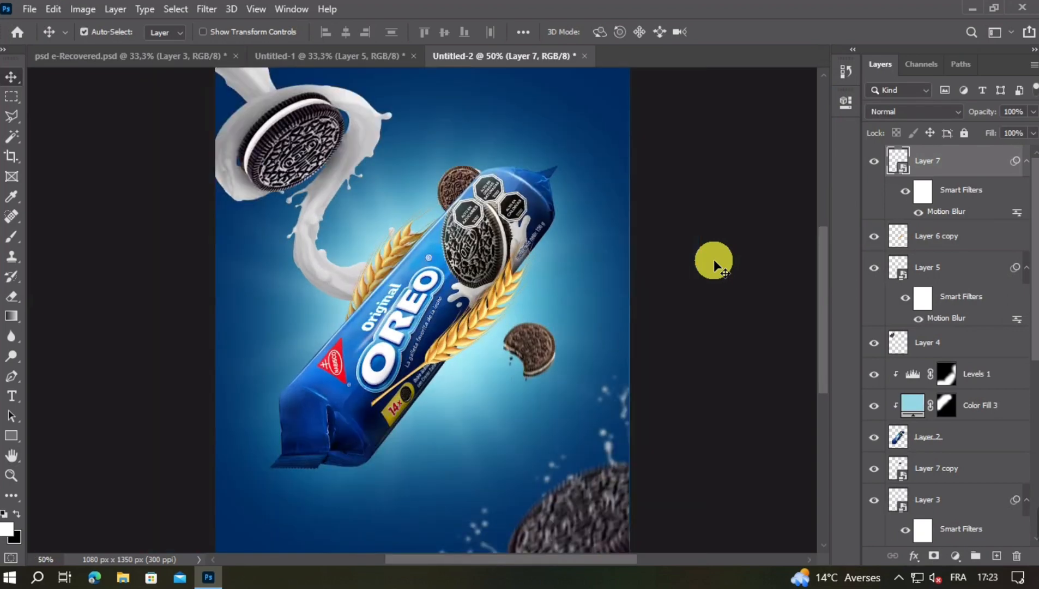
click(292, 68)
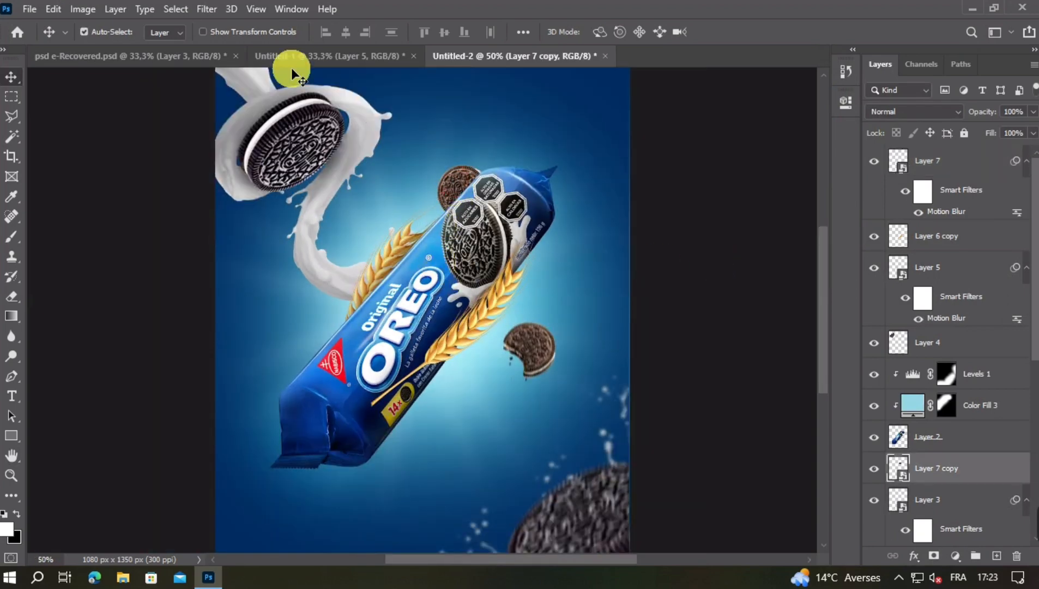
click(208, 8)
mouse_move(291, 183)
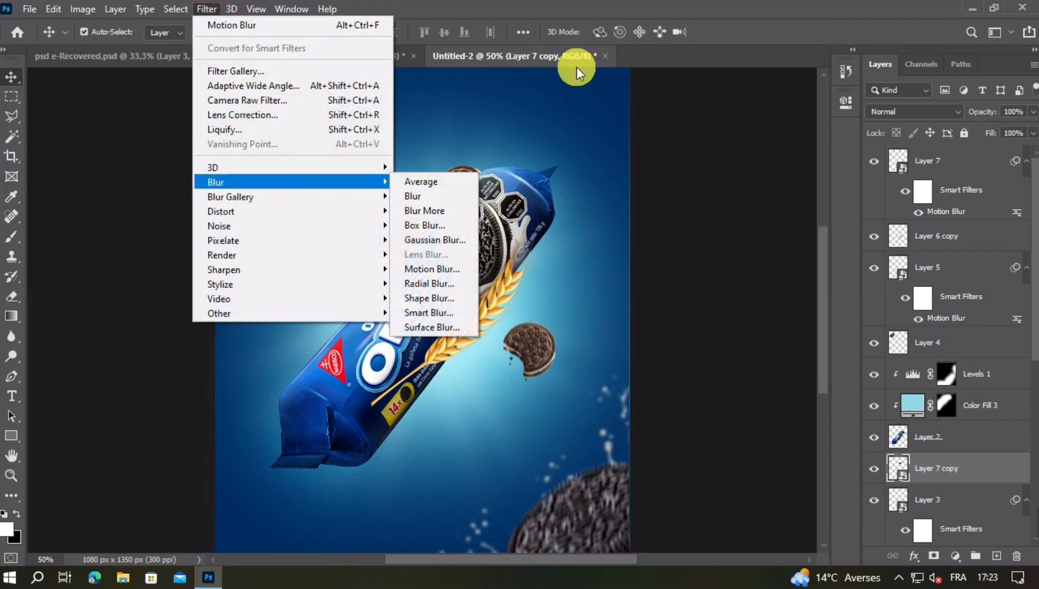
click(631, 2)
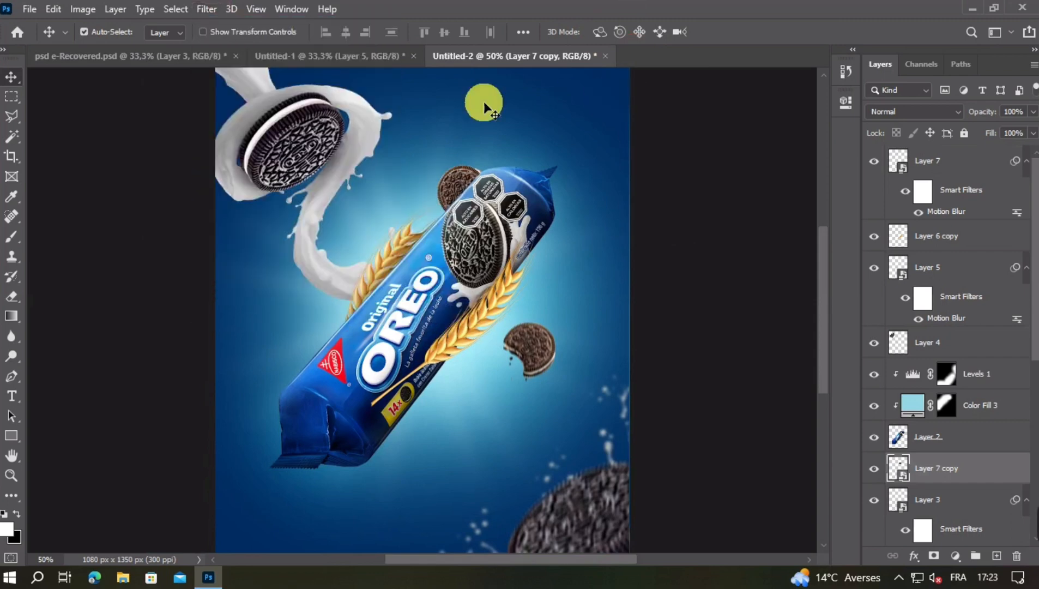
click(212, 13)
mouse_move(267, 183)
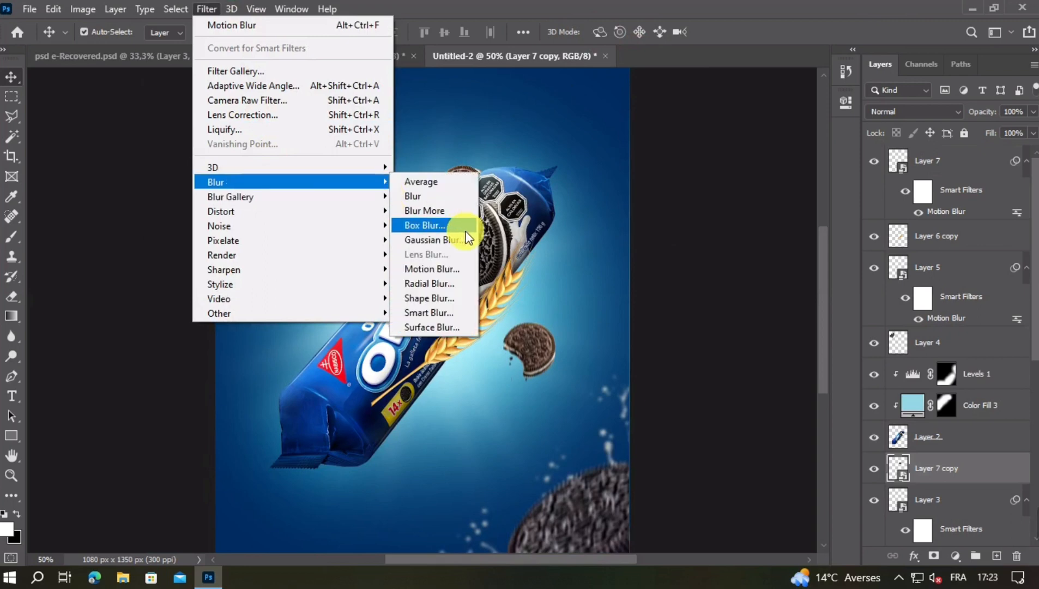
click(457, 237)
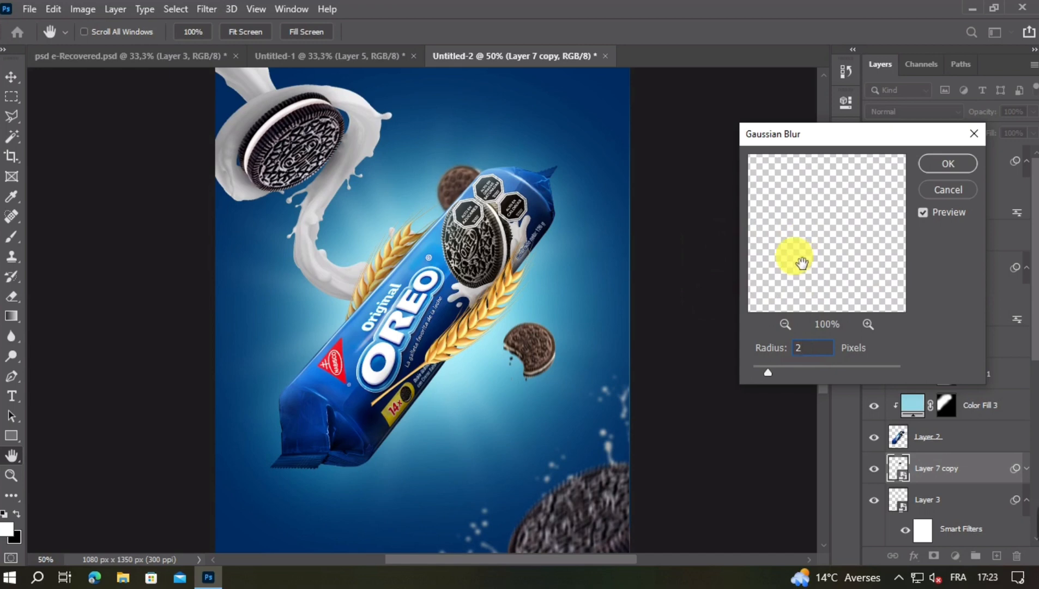
Step: Apply a Motion Blur with a 90° angle and 6 px distance to the Layer 7 copy cookie behind the package
click(206, 9)
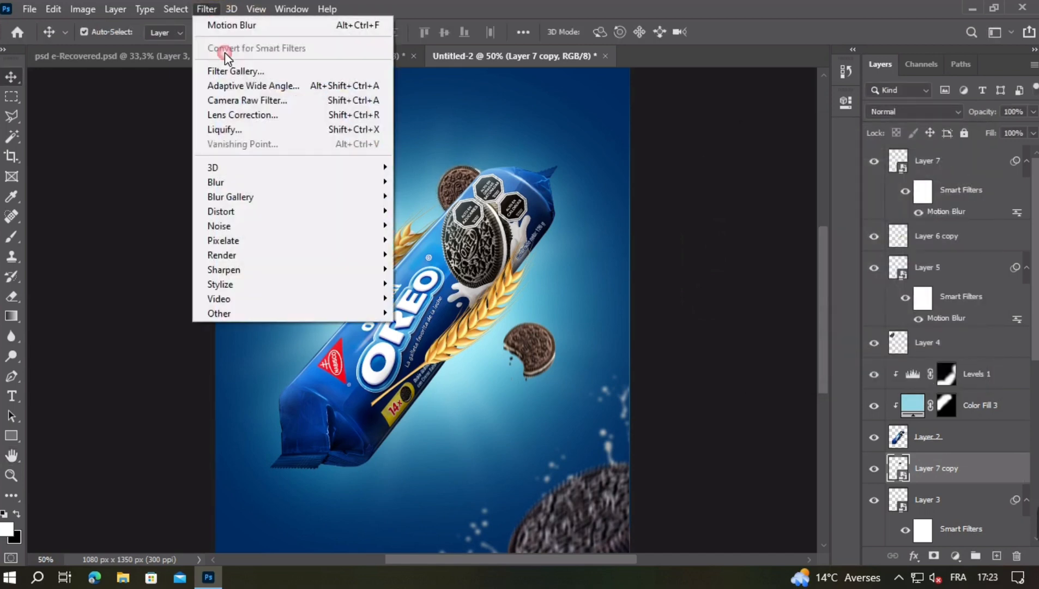
mouse_move(255, 181)
click(435, 269)
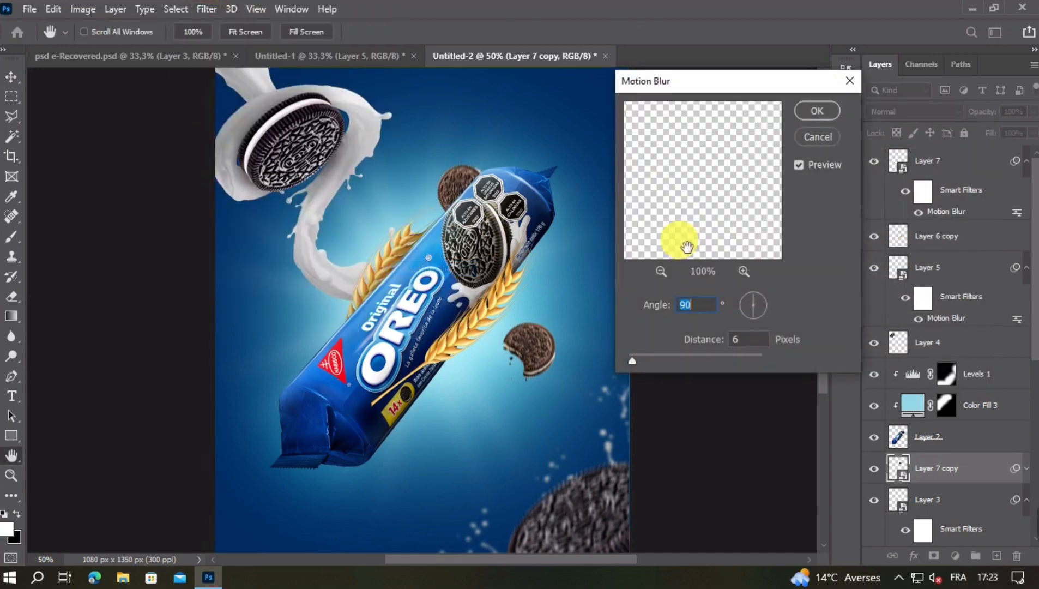
click(805, 104)
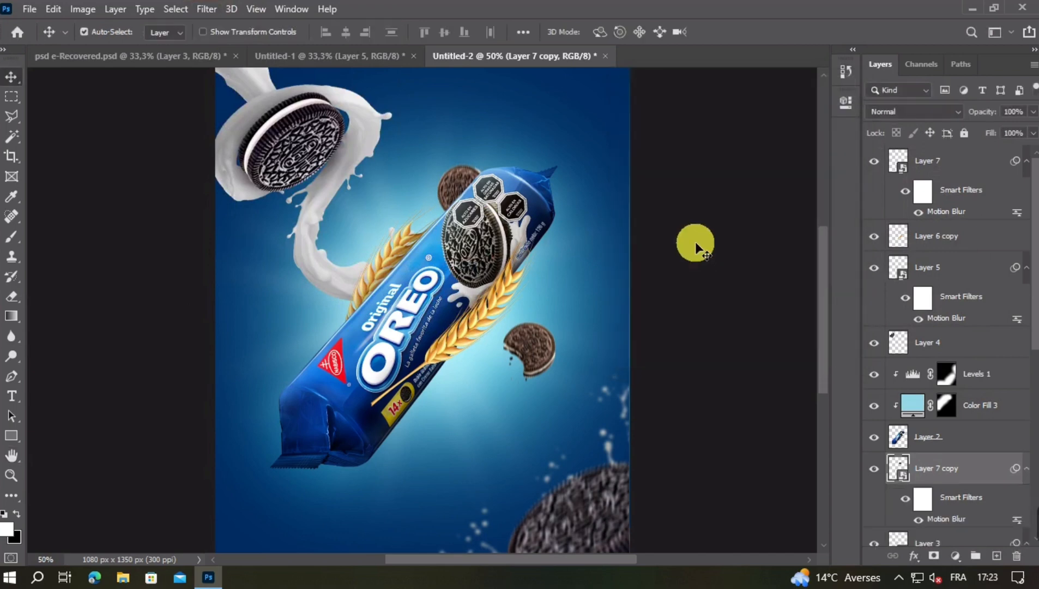
Step: Slightly enlarge the Layer 7 copy cookie behind the package's upper end together with its clipped Levels 4 adjustment
key(ctrl+minus)
key(ctrl+minus)
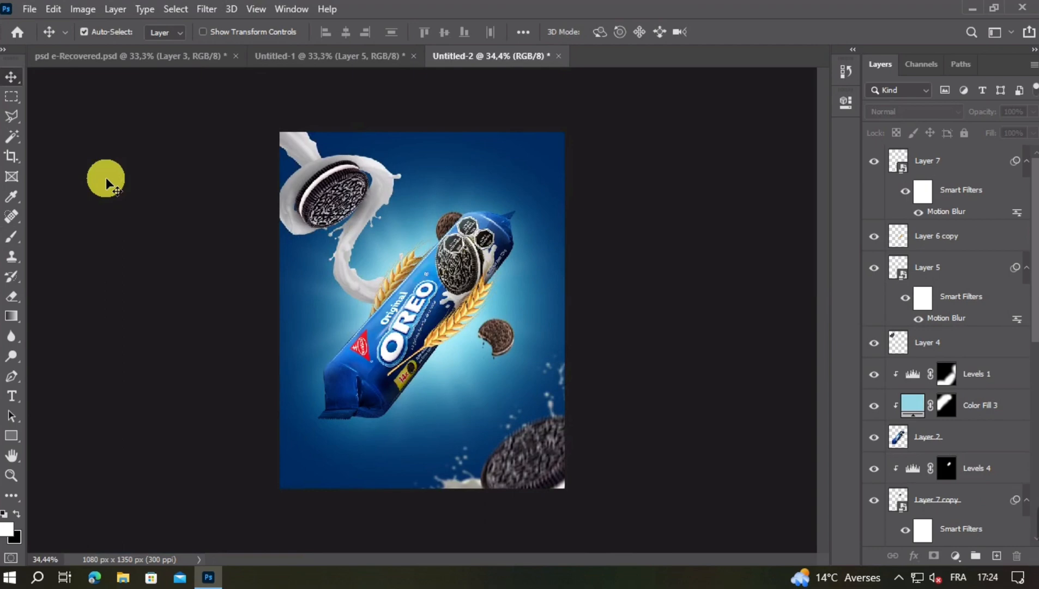
click(443, 218)
ctrl+click(987, 456)
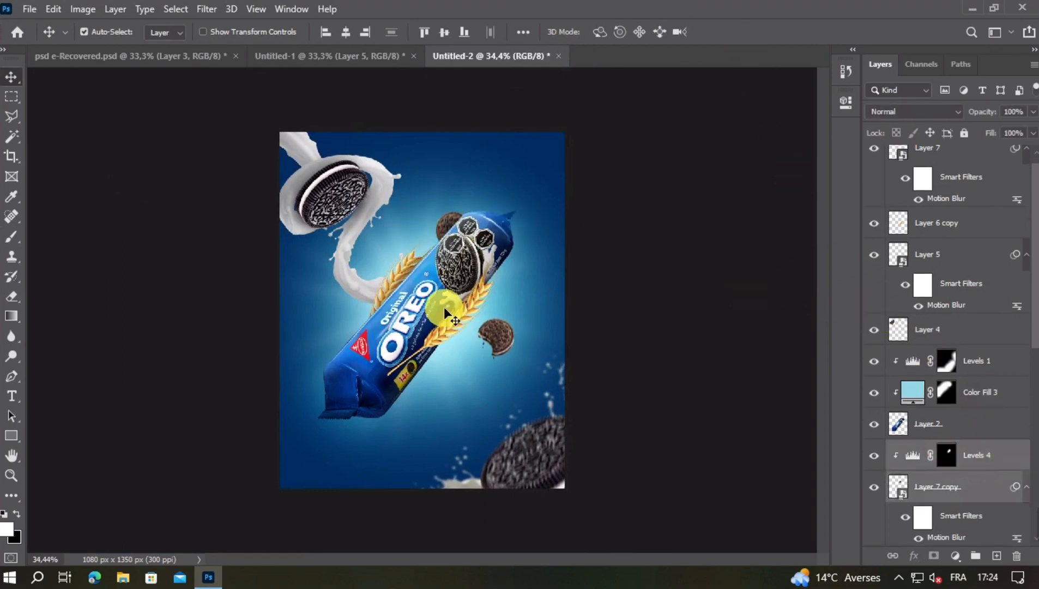
key(ctrl+t)
click(529, 235)
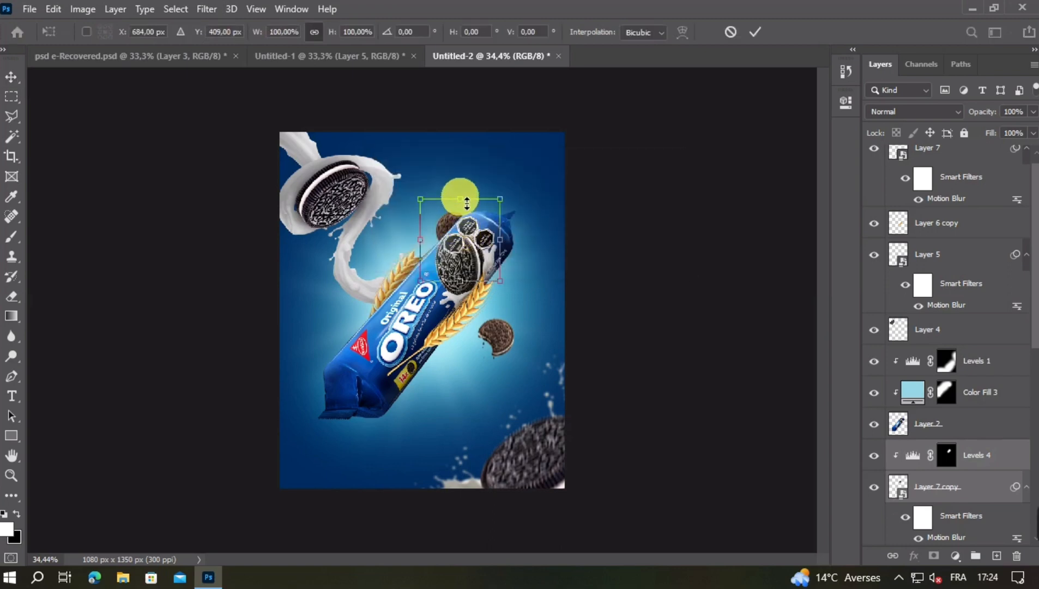
drag(460, 197, 460, 192)
key(Return)
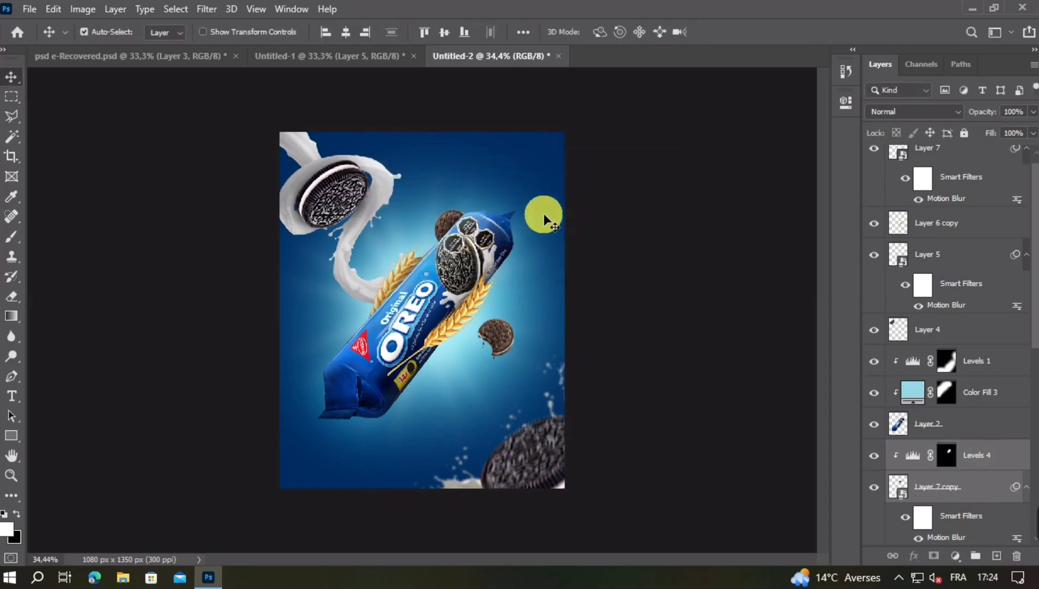
Step: Copy the OREO logo layer, 1 (1), from Untitled-1 into Untitled-2 and move it above Layer 7 in the stack
key(ctrl+minus)
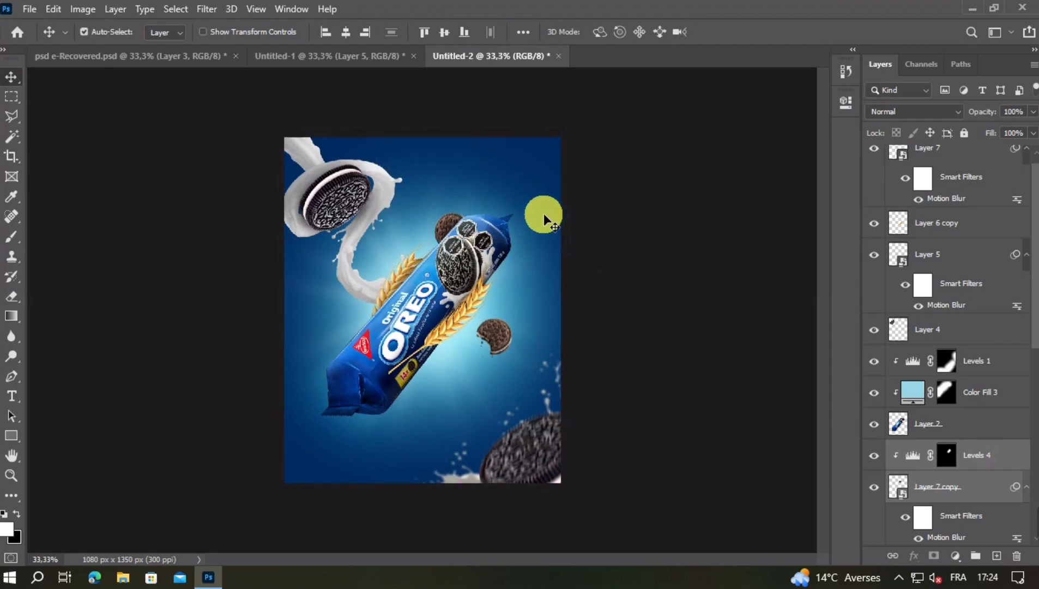
key(ctrl+minus)
key(ctrl+plus)
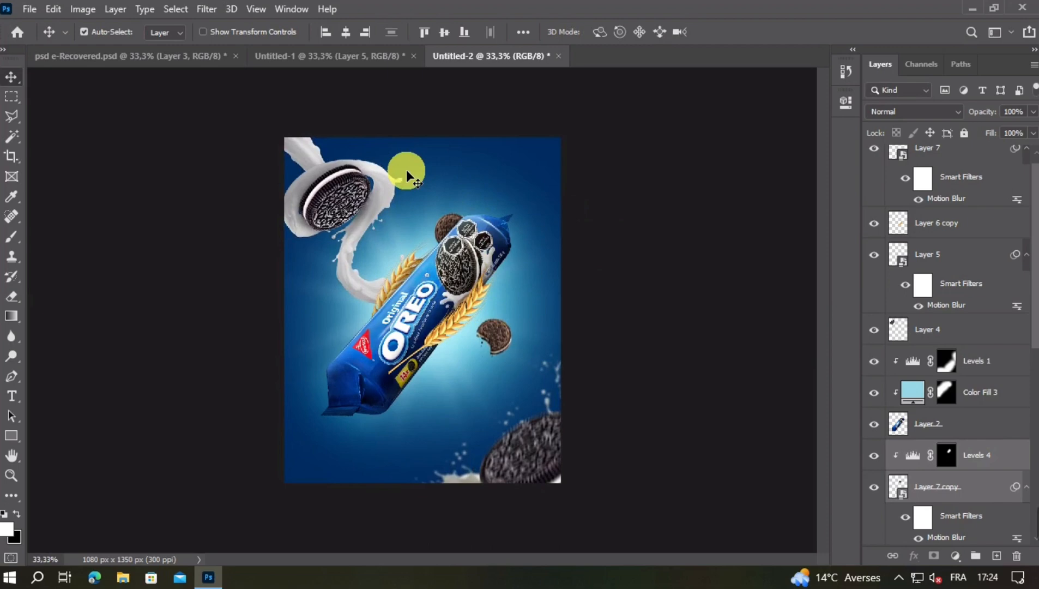
click(299, 55)
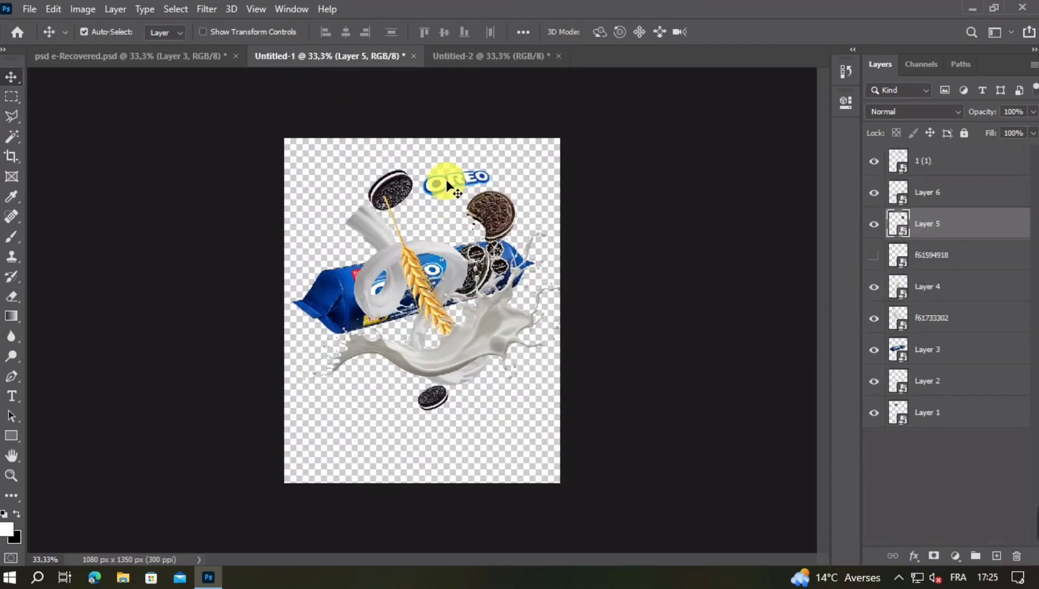
drag(447, 178, 479, 260)
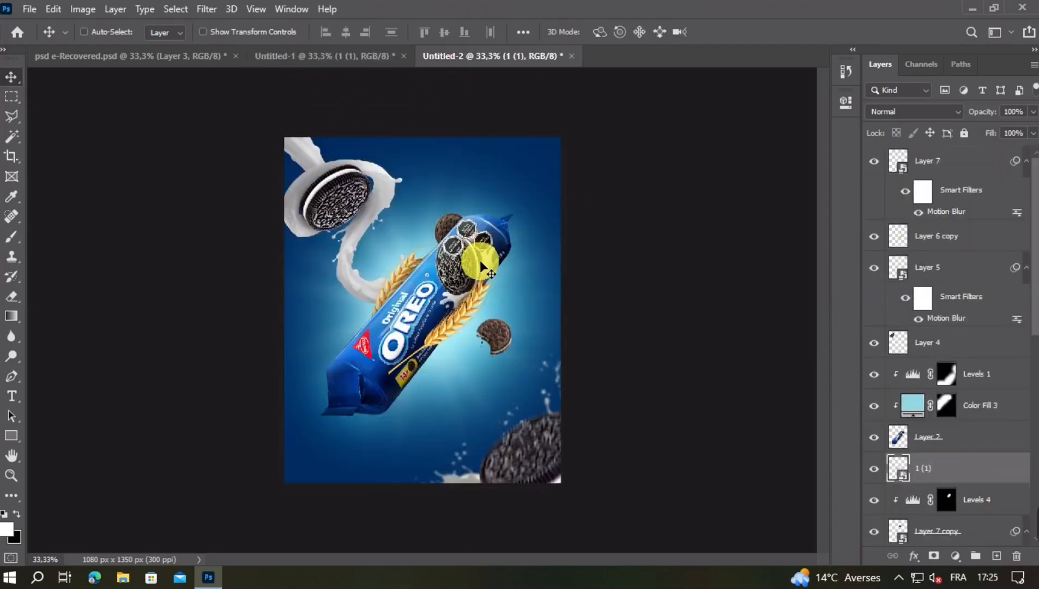
drag(960, 468, 978, 163)
Step: Transform the OREO logo and position it in the poster's upper-right area above the package
drag(434, 308, 551, 181)
key(ctrl+t)
click(559, 198)
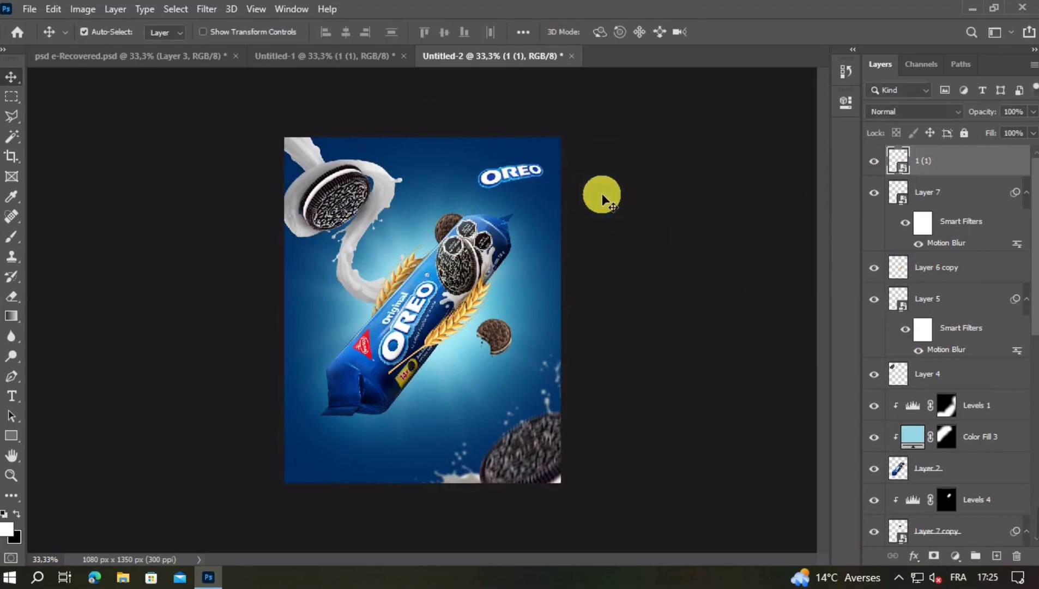
click(524, 174)
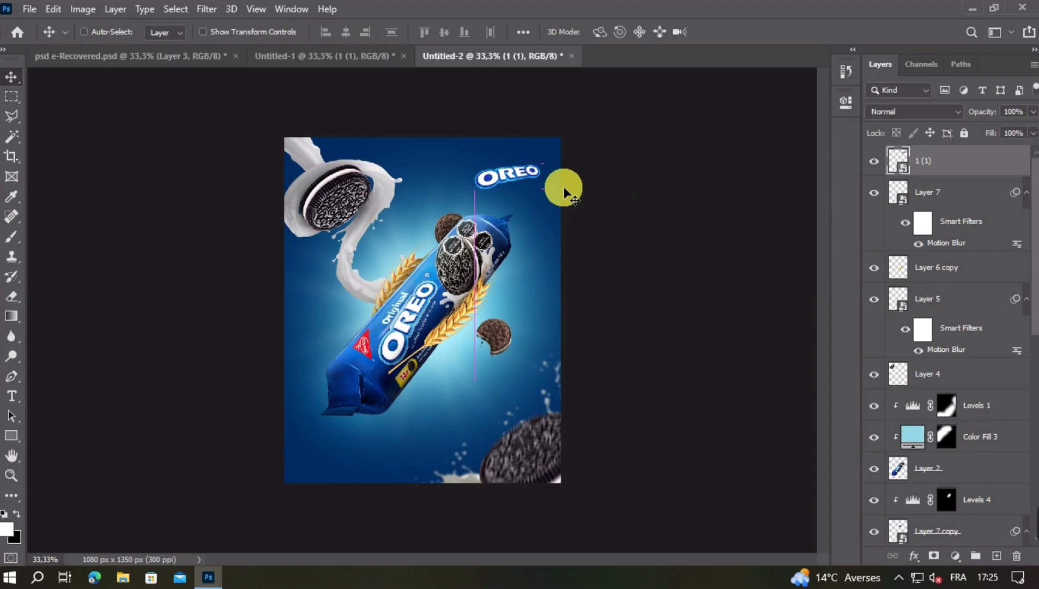
key(ctrl+minus)
key(ctrl+plus)
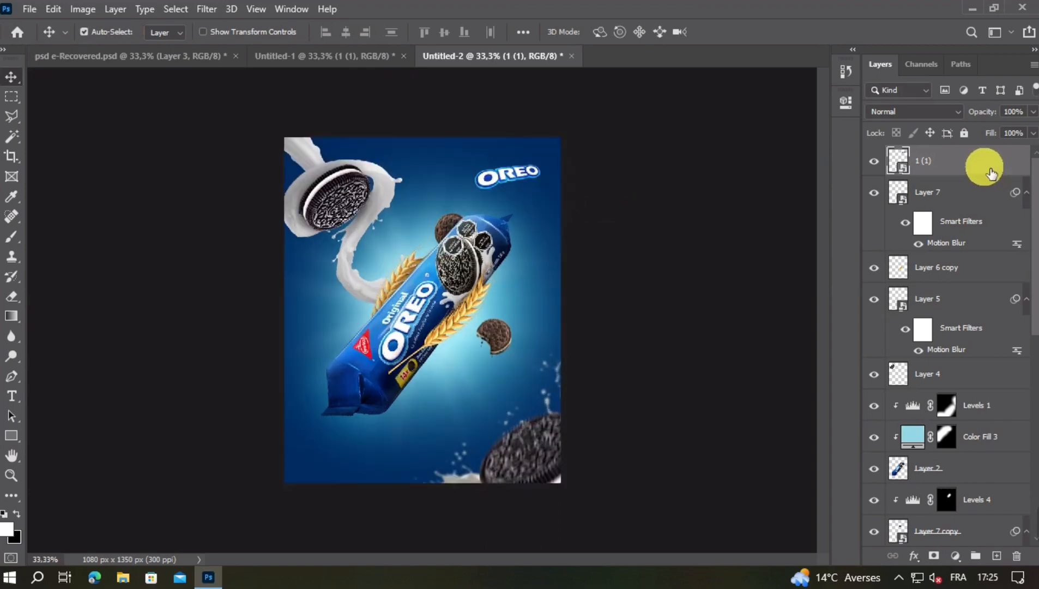
Step: Stamp all visible layers into a new layer on top of the stack and open it in the Camera Raw Filter
key(ctrl+shift+alt+e)
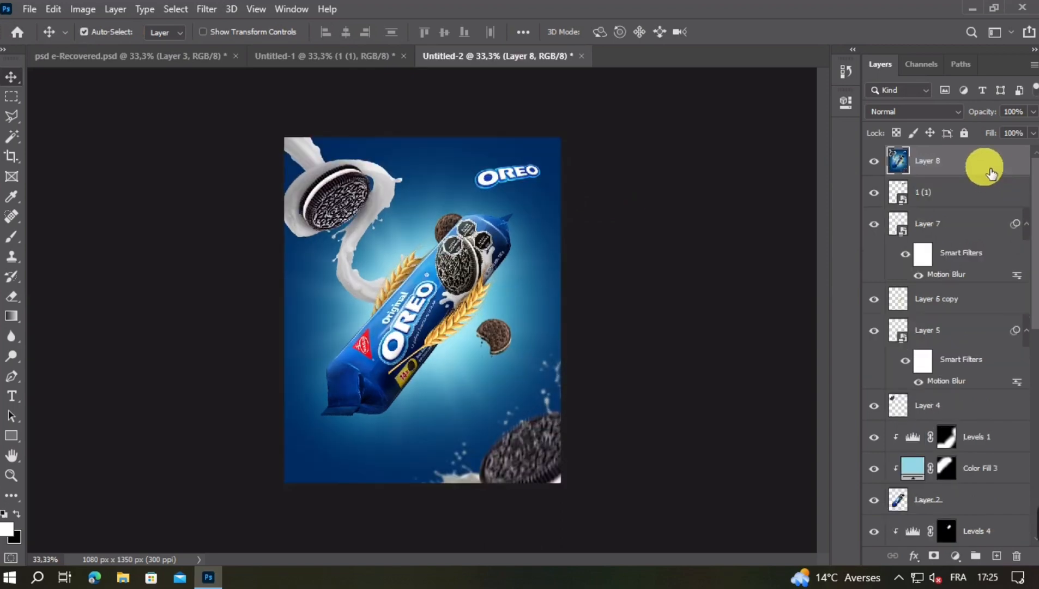
click(207, 8)
click(220, 100)
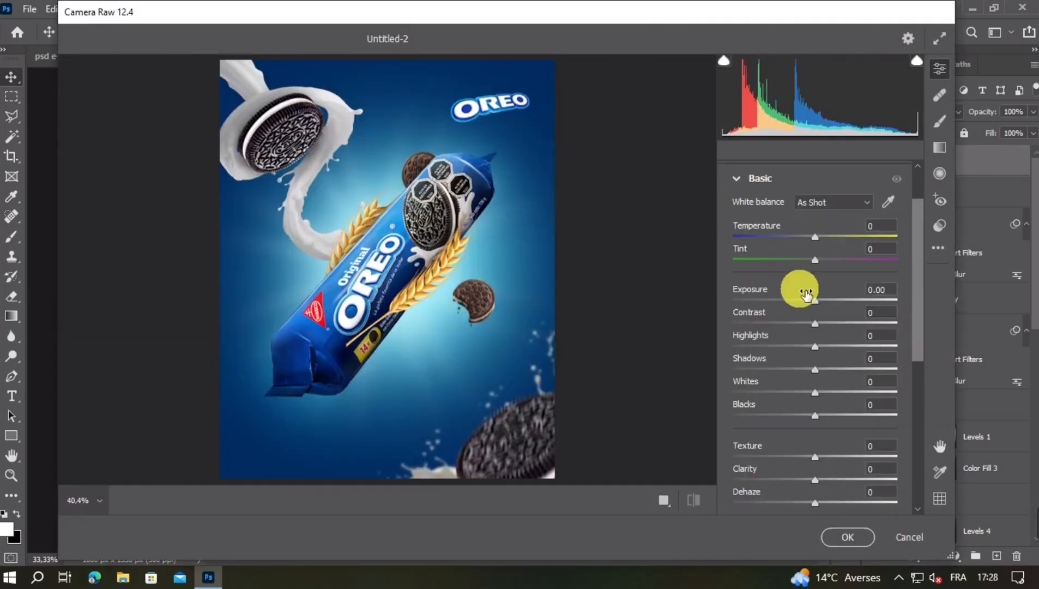
Step: Set the Camera Raw exposure to -0.10, contrast to +5 and highlights to +10
click(821, 293)
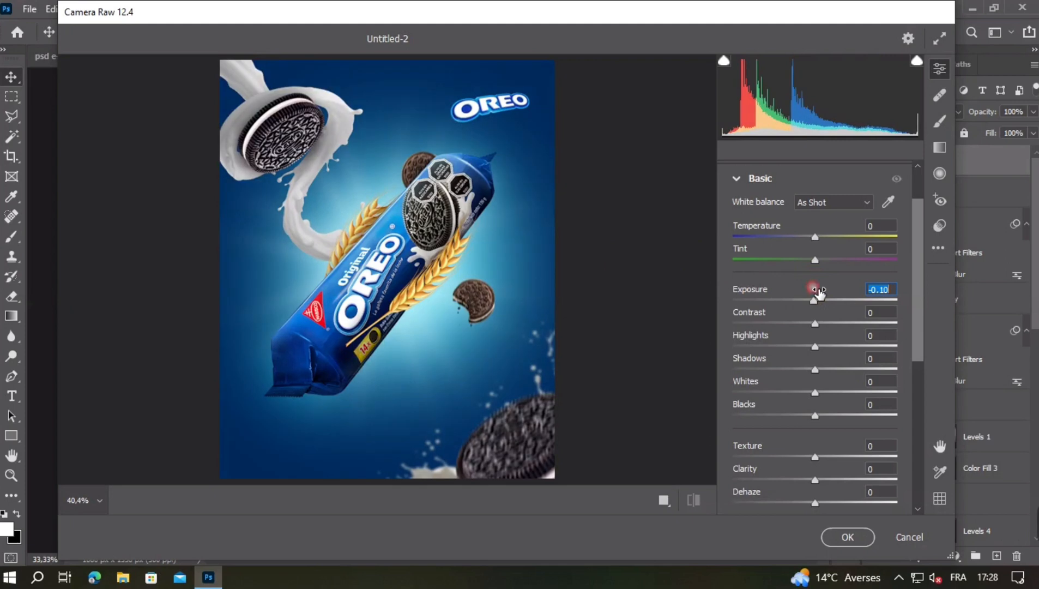
click(845, 315)
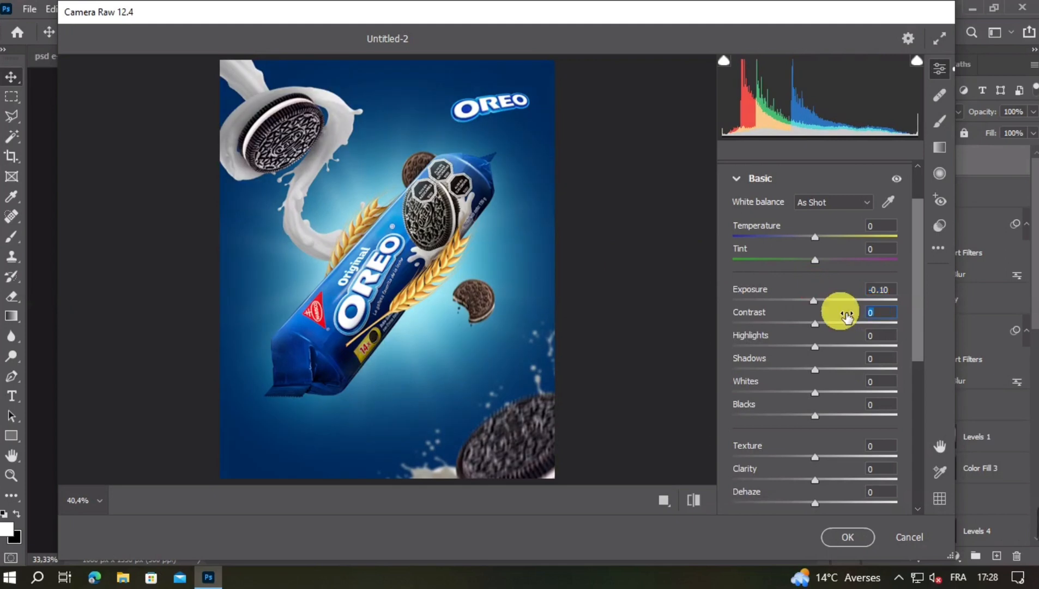
text(5)
click(854, 341)
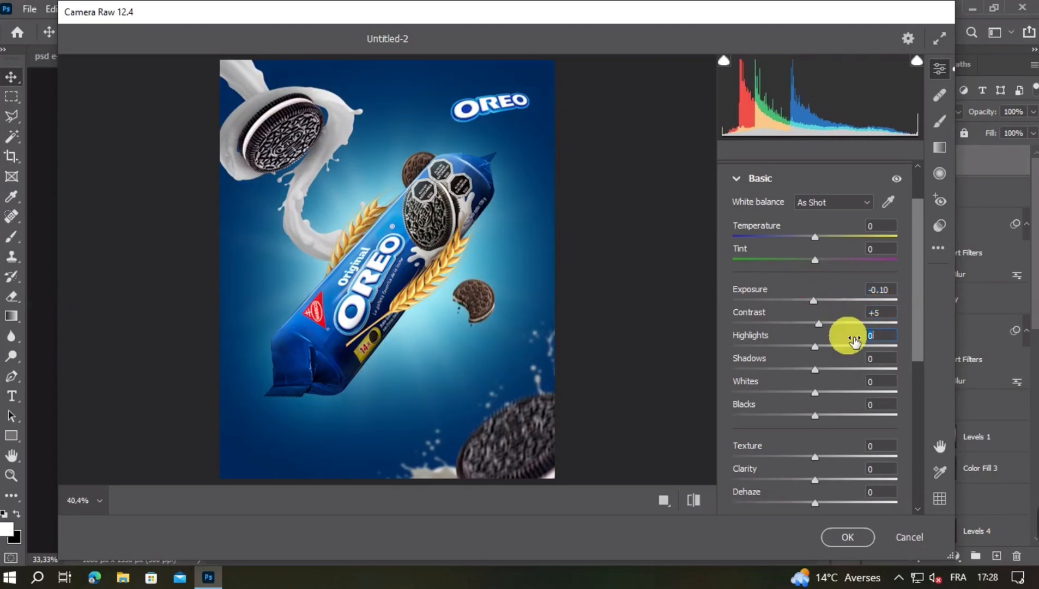
text(10)
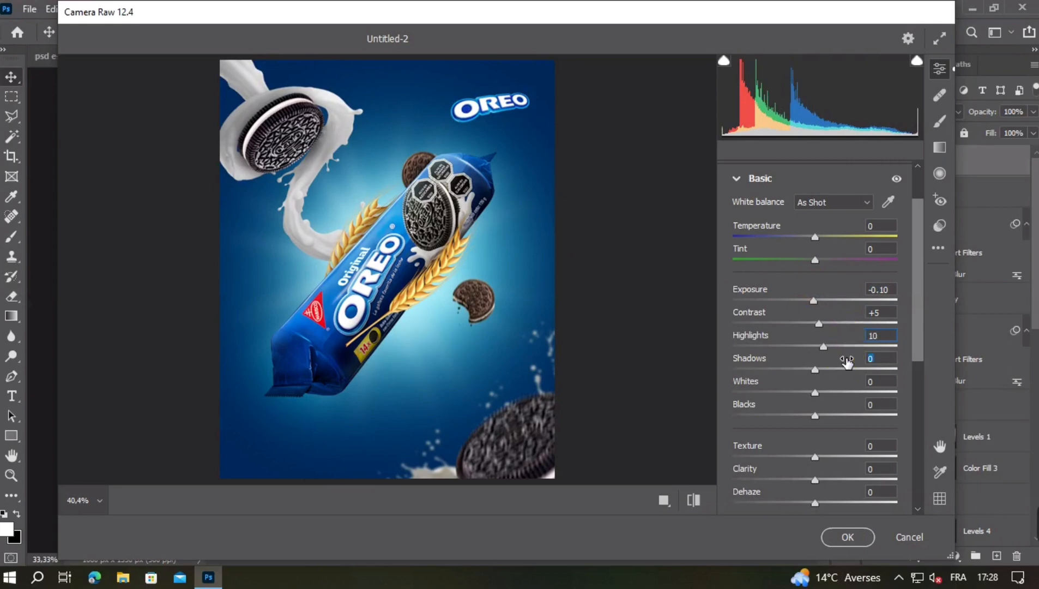
Step: Set the Camera Raw shadows to +7, whites to +3 and blacks to -5
click(847, 363)
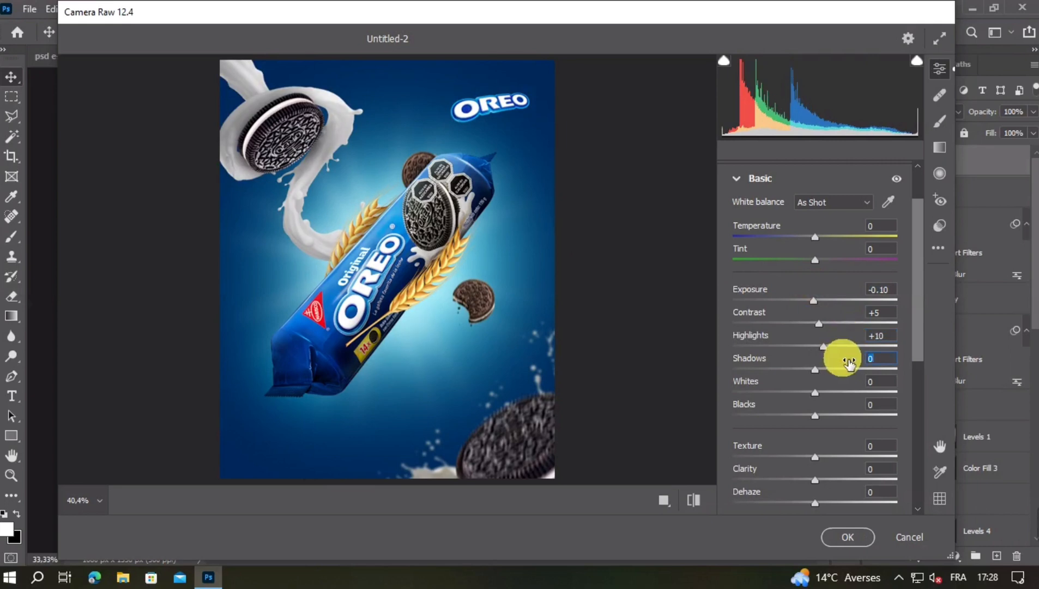
text(7)
click(852, 382)
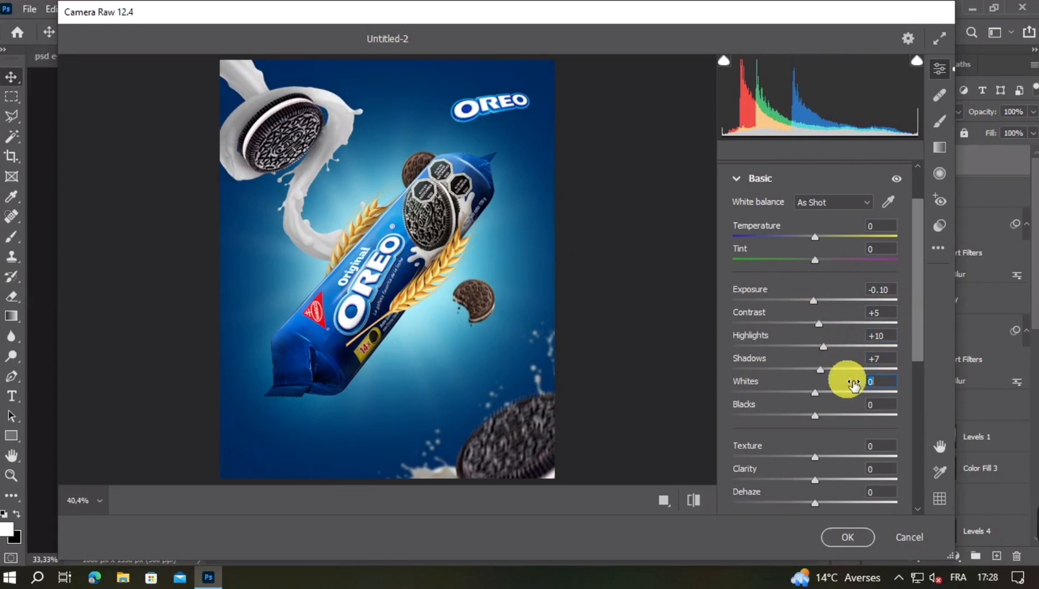
text(3)
click(858, 404)
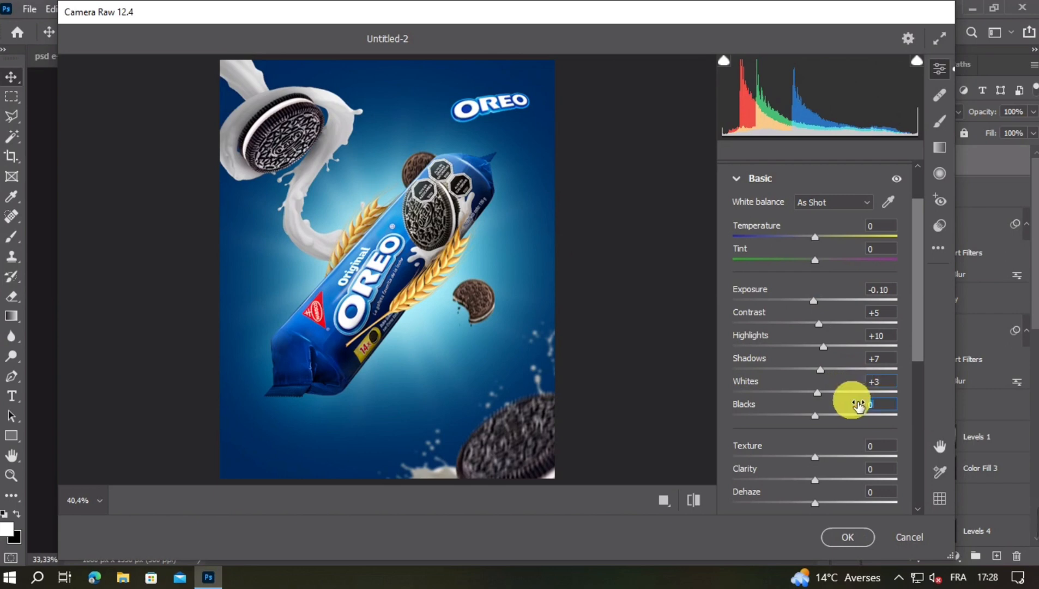
text(-5)
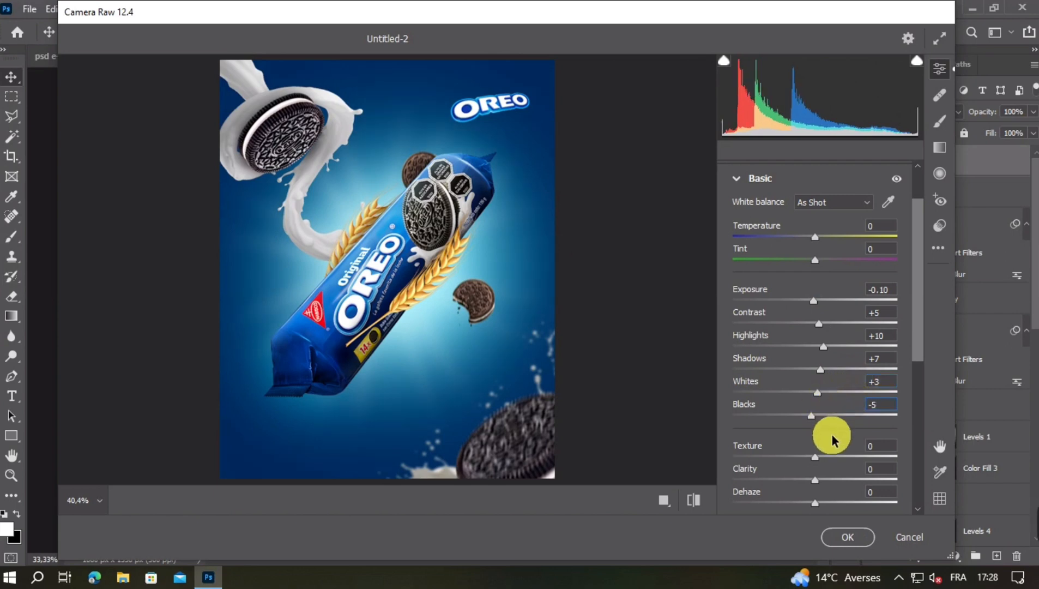
Step: Set the Camera Raw texture to +20, clarity to +10 and vibrance to +10
click(840, 445)
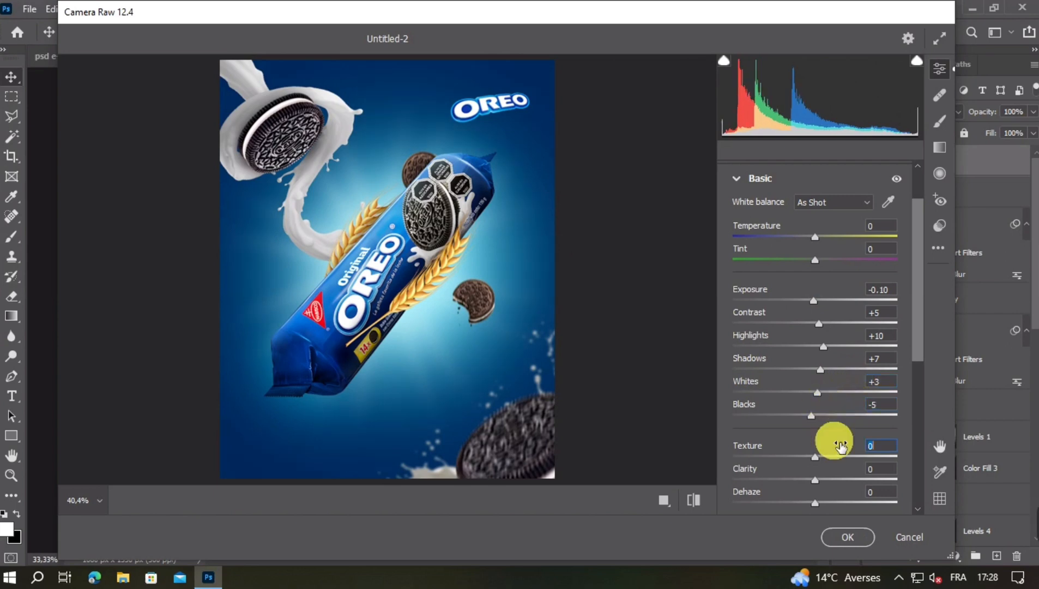
click(853, 473)
text(10)
scroll(835, 409, down, 5)
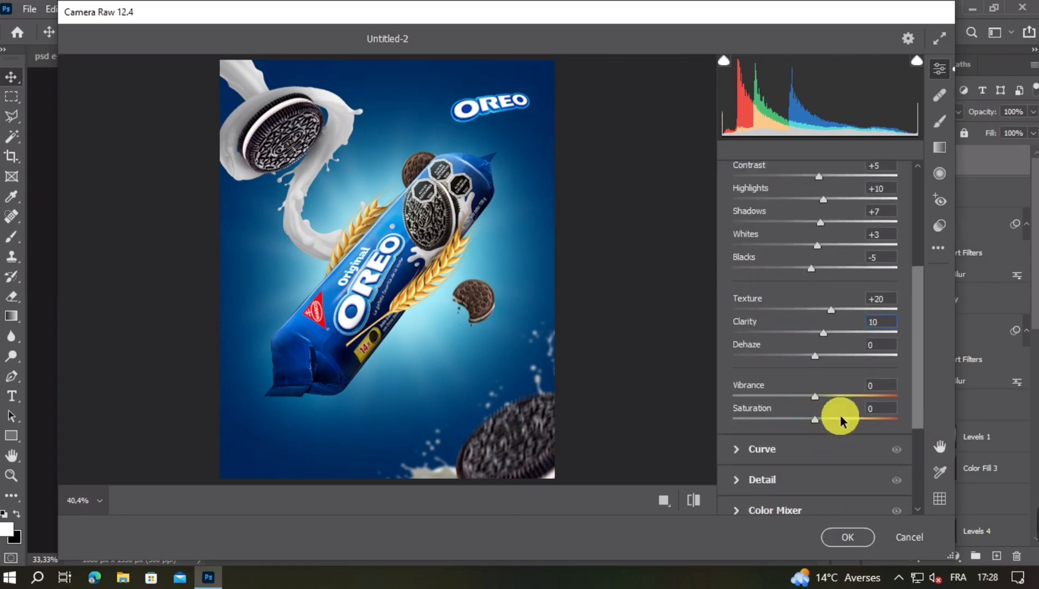
click(847, 391)
text(10)
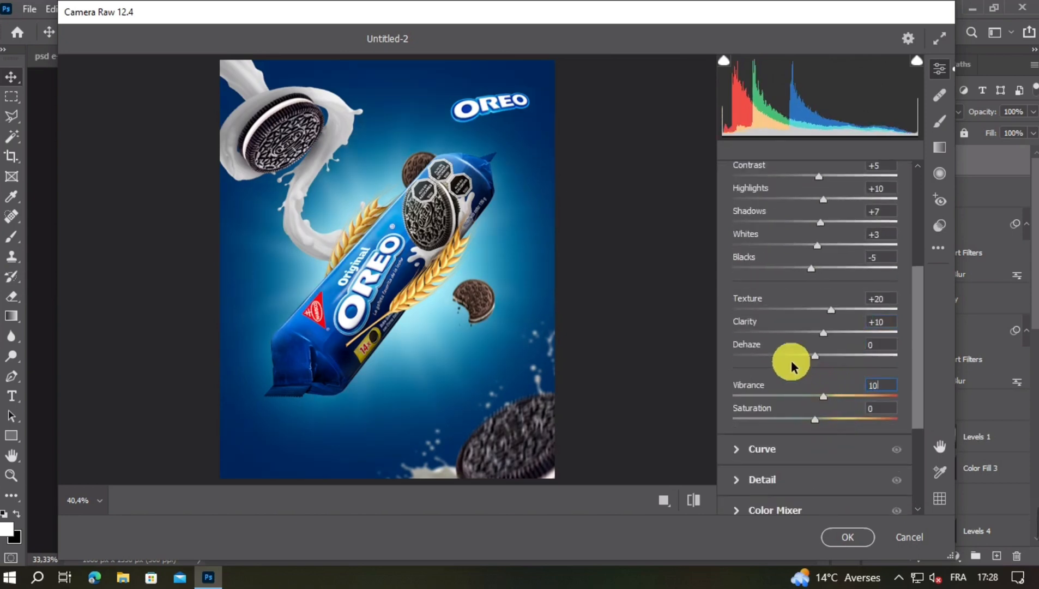
Step: Set the Camera Raw detail sharpening to 5
scroll(774, 359, down, 5)
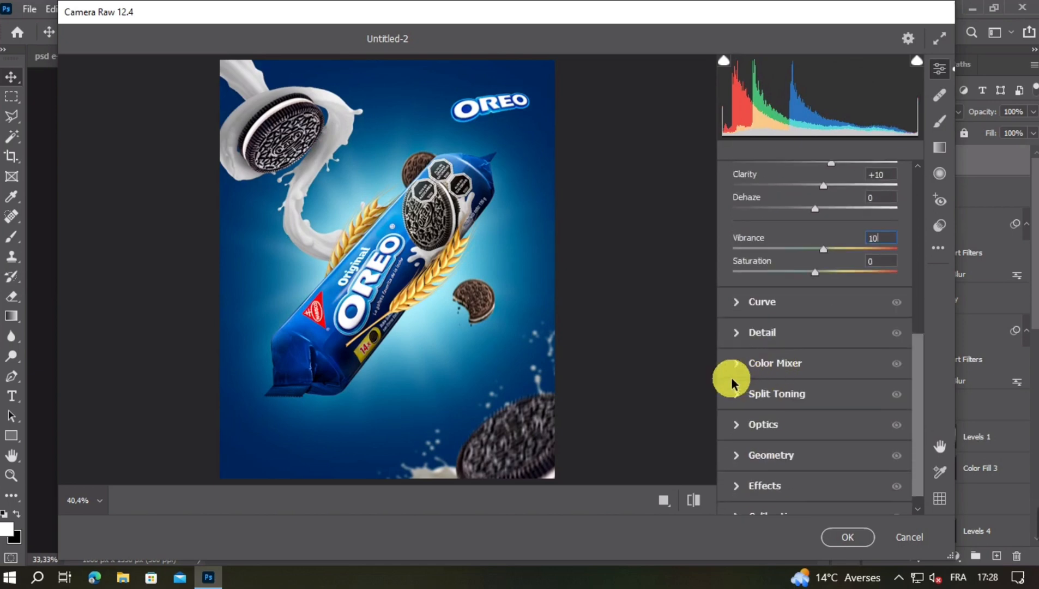
click(736, 331)
click(839, 332)
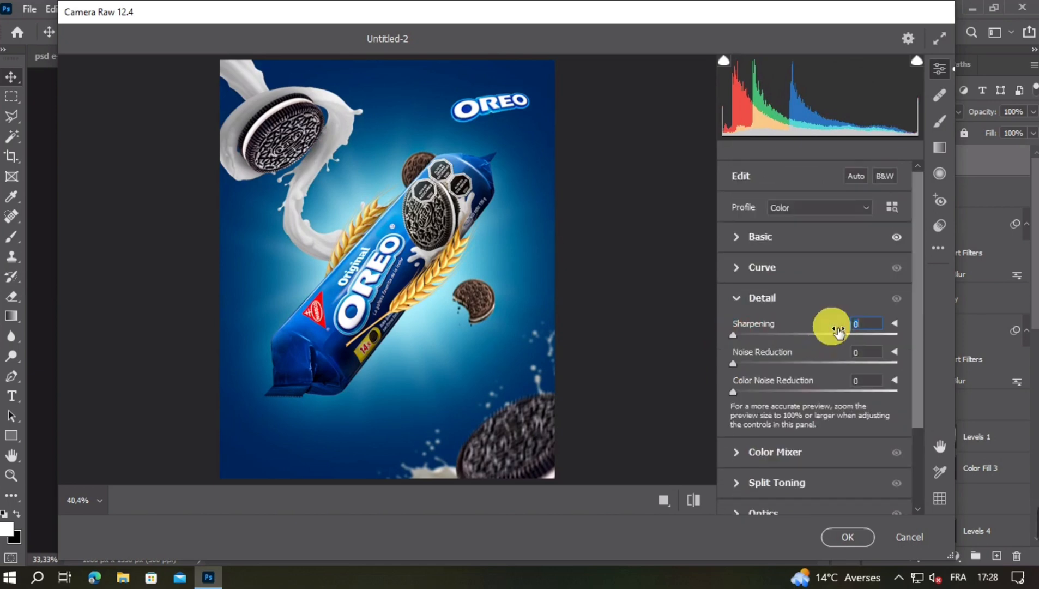
Step: Darken the poster's edges with a negative vignetting value in the Camera Raw effects
scroll(774, 341, down, 3)
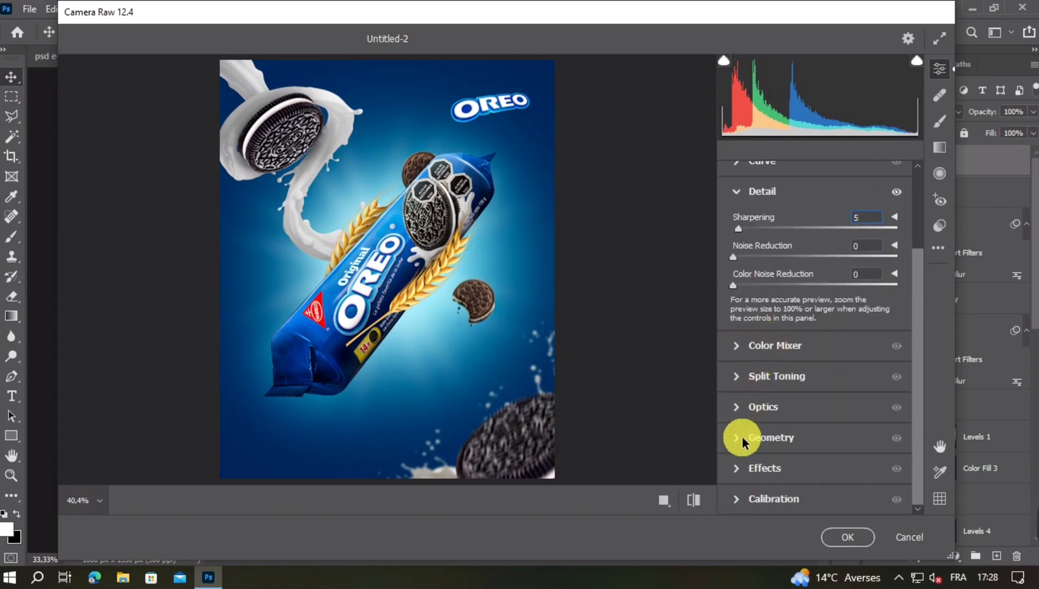
click(744, 470)
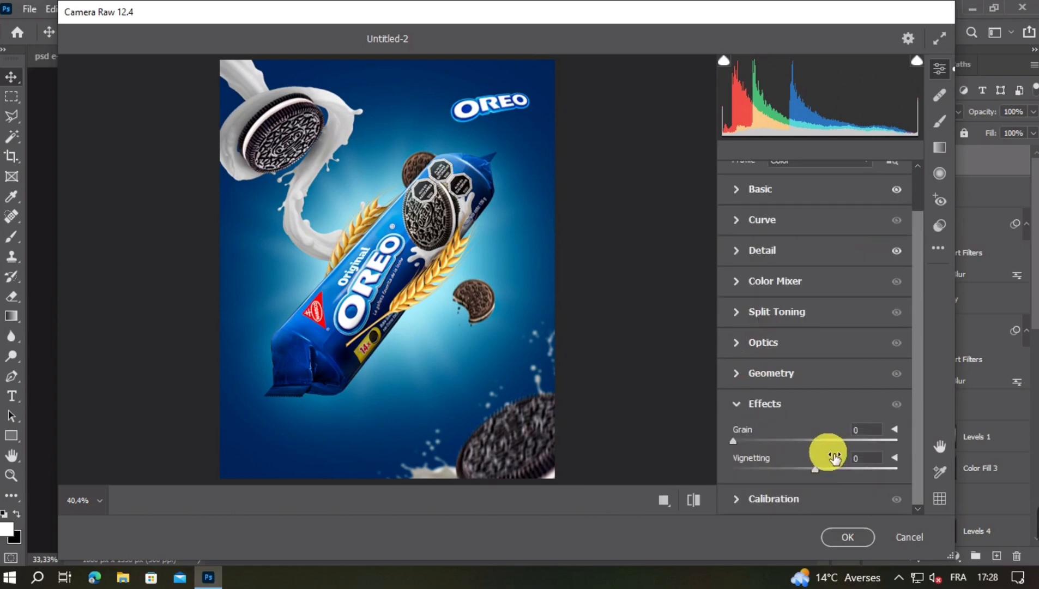
click(834, 458)
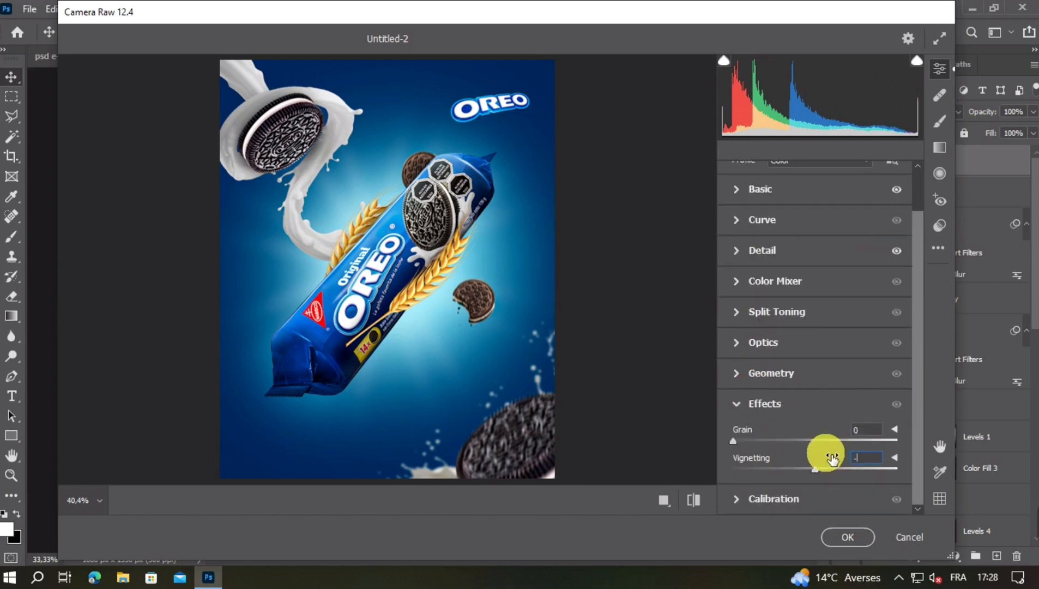
click(737, 403)
Step: Set the Camera Raw optics distortion to -3 and compare the image with and without the correction
click(737, 404)
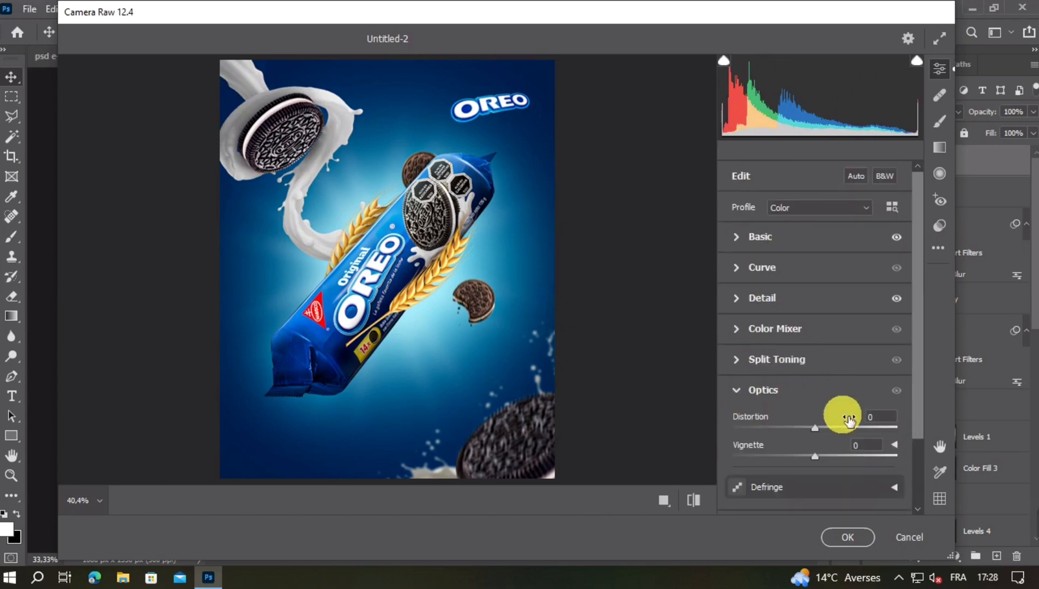
click(846, 418)
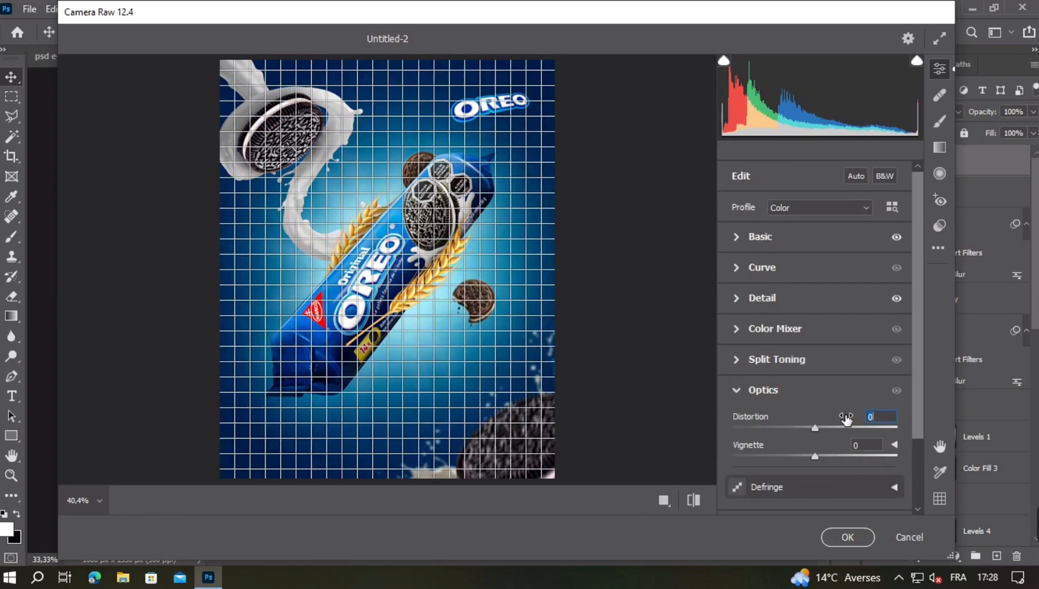
drag(846, 418, 839, 420)
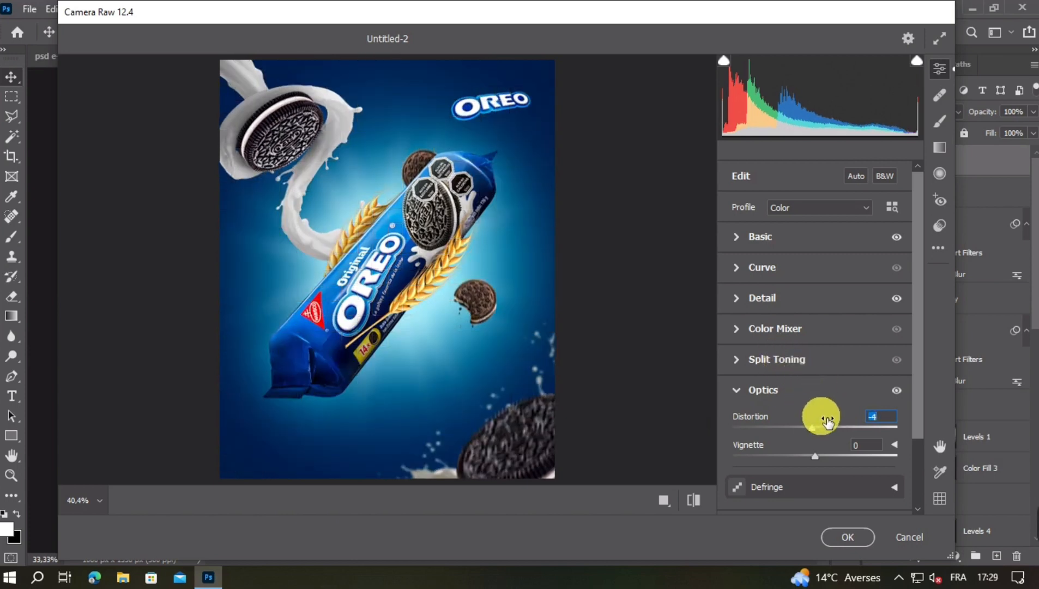
click(825, 416)
drag(826, 417, 828, 416)
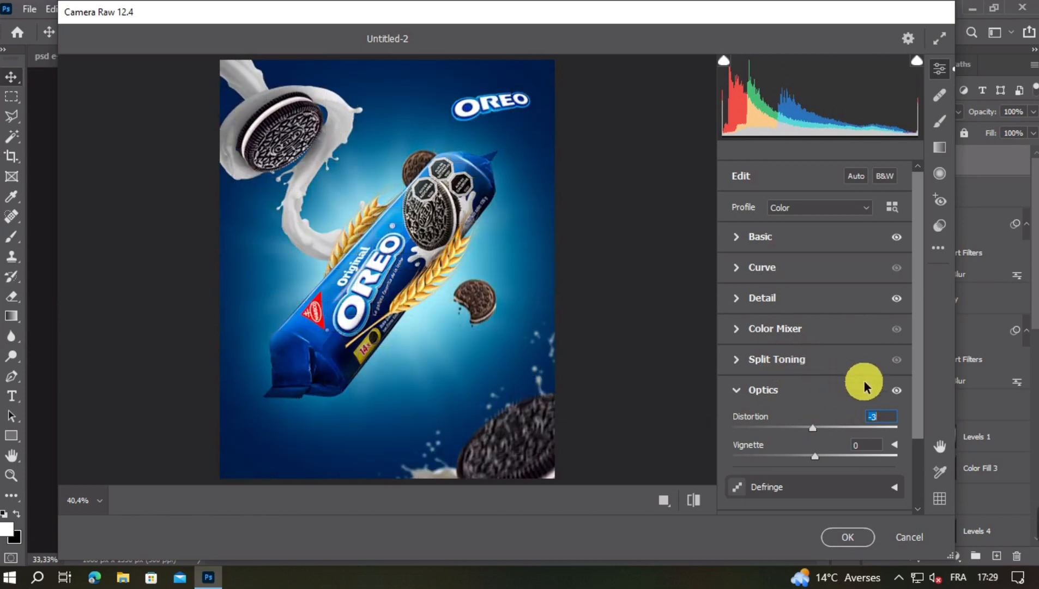
click(896, 390)
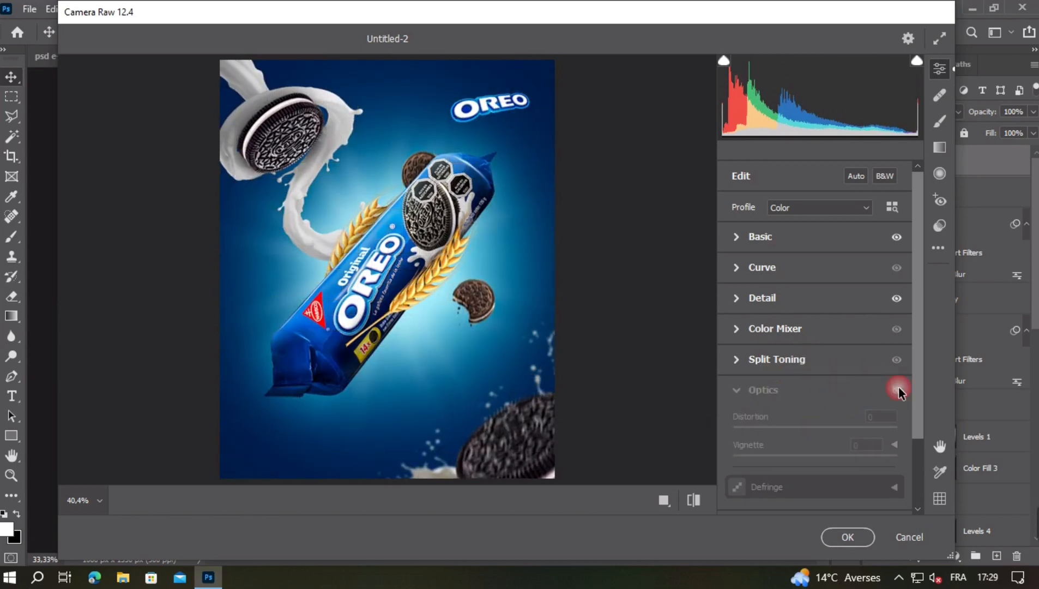
click(898, 390)
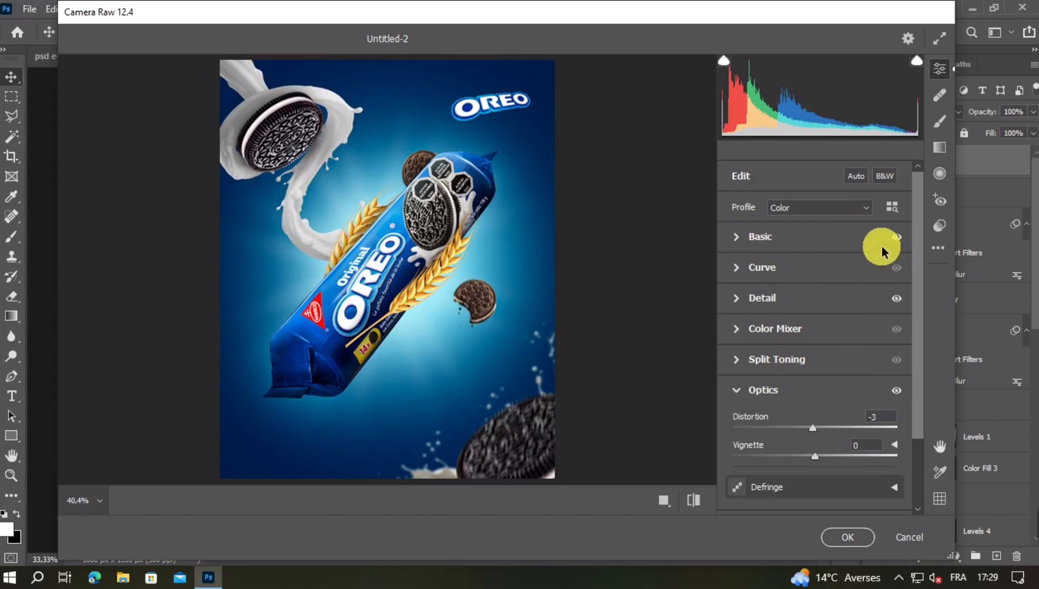
Step: Review the basic tonal adjustments and apply the Camera Raw filter to the stamped layer
click(741, 238)
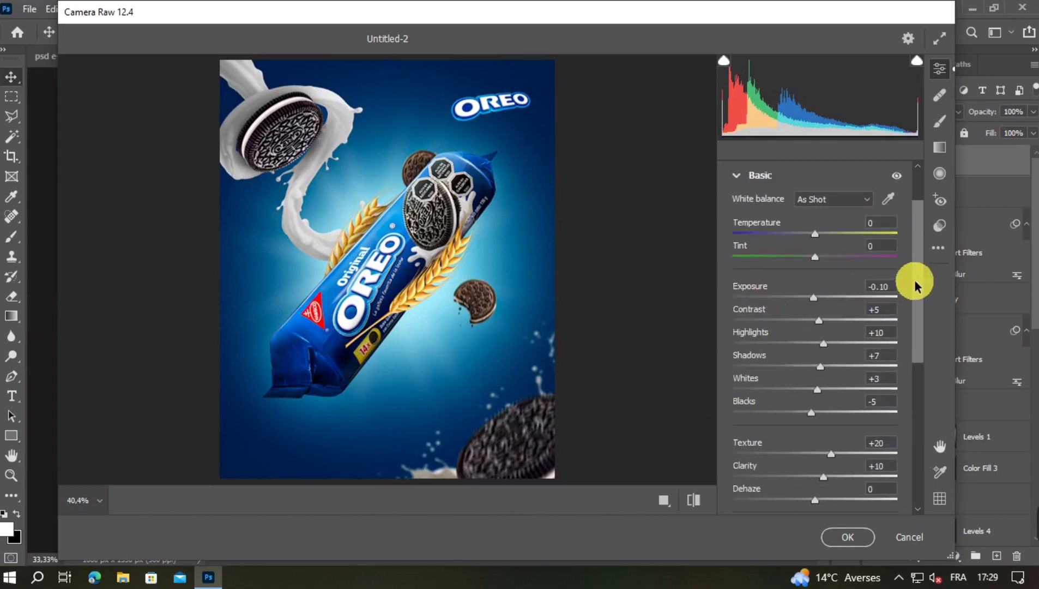
drag(916, 282, 920, 306)
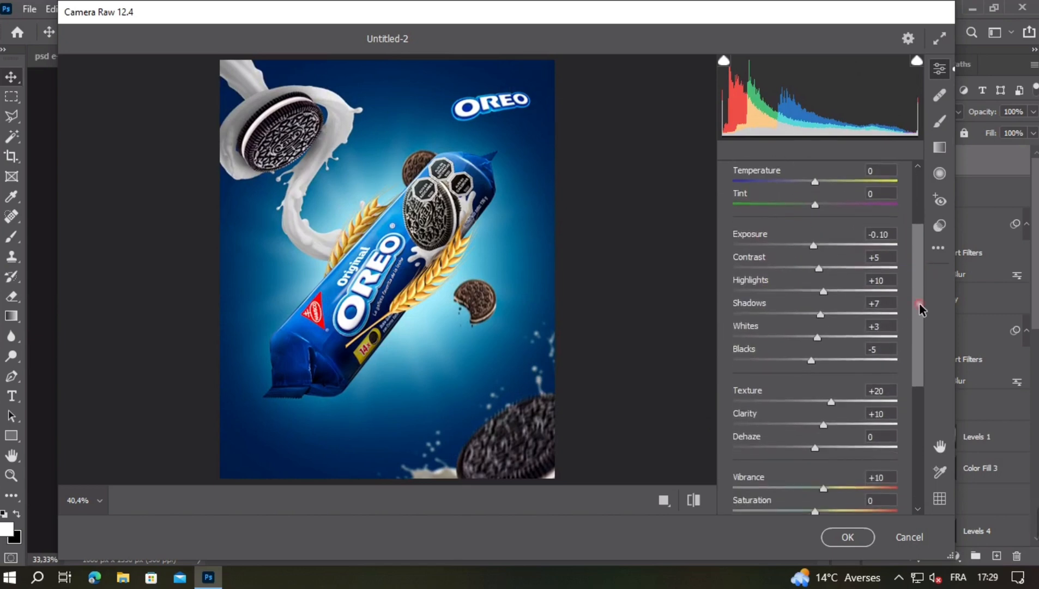
click(848, 535)
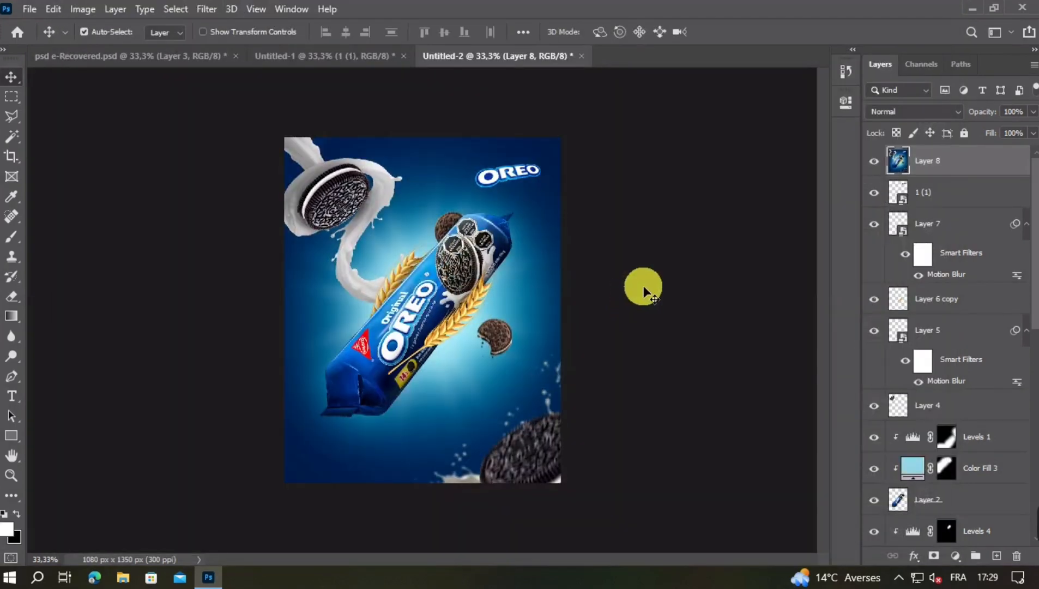
Step: Compare the poster before and after grading by toggling the stamped layer's visibility at different magnifications
key(ctrl+plus)
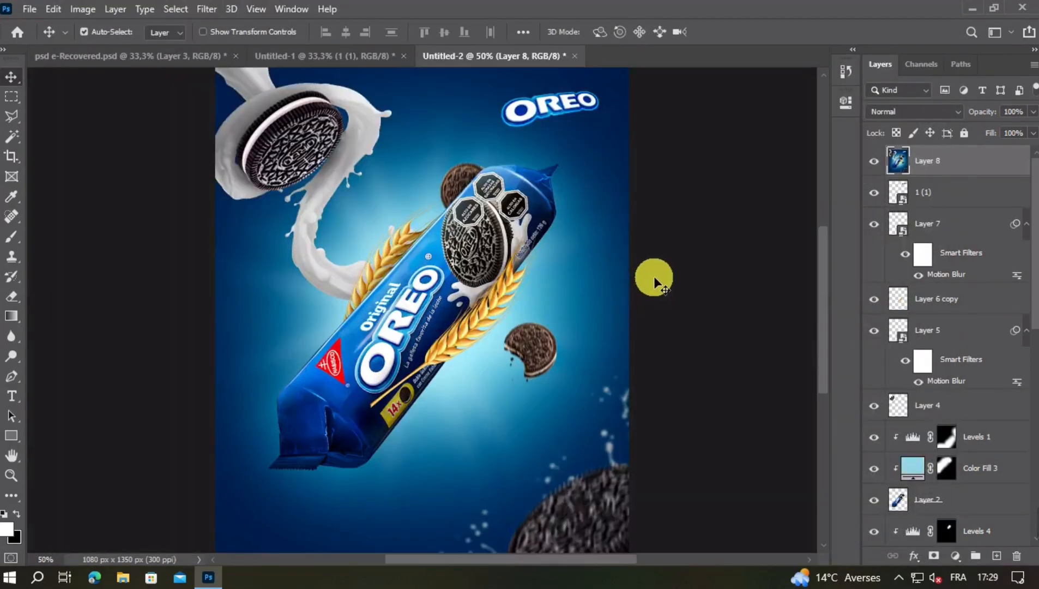
scroll(708, 254, down, 1)
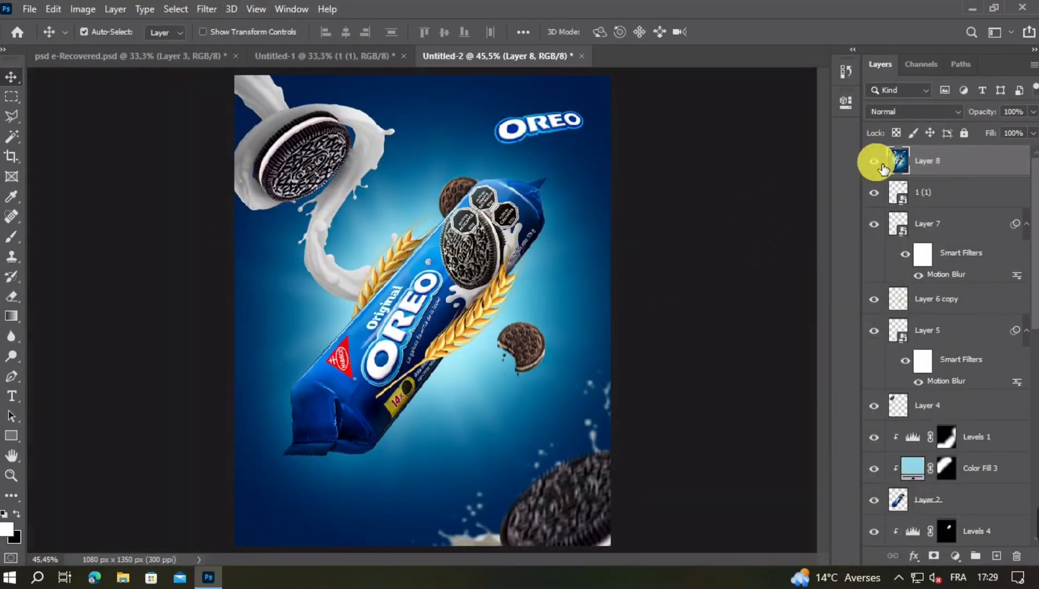
click(873, 161)
click(875, 161)
key(ctrl+minus)
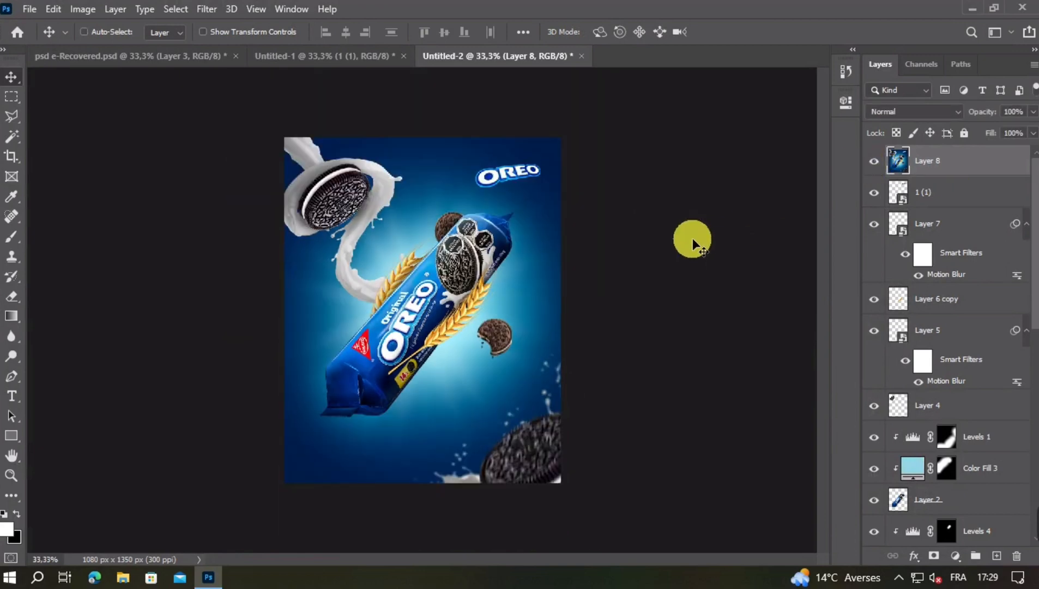
key(ctrl+minus)
click(874, 161)
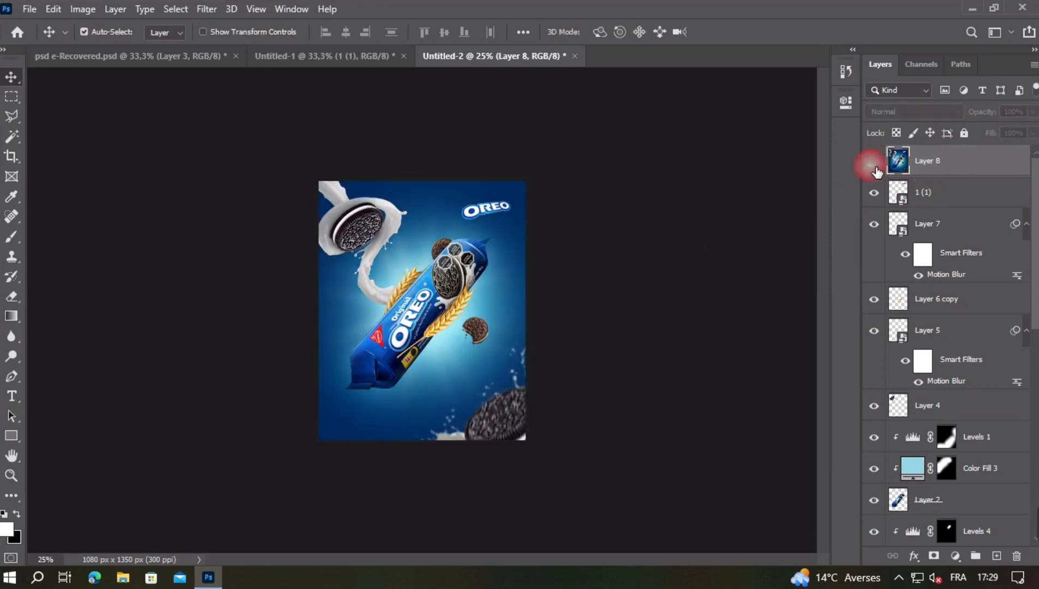
click(873, 161)
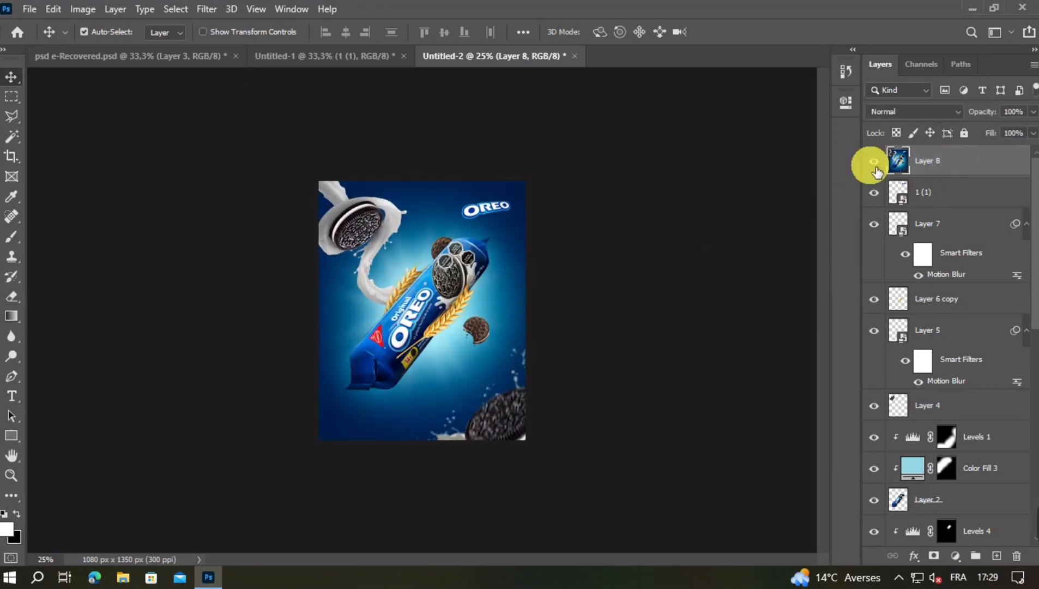
click(874, 161)
click(874, 161)
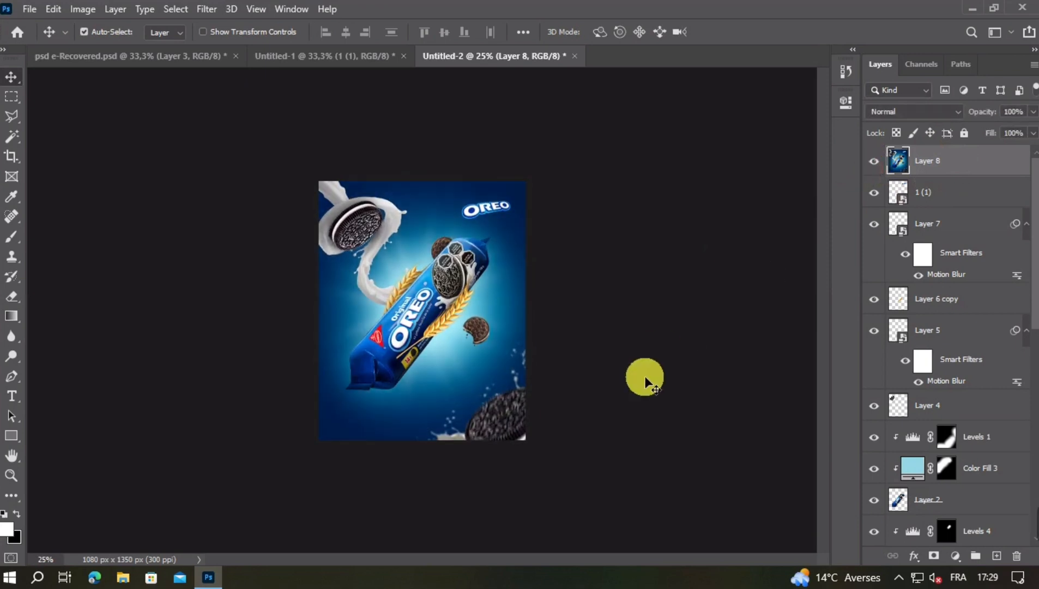
Step: Examine the graded cookies, milk splash, package and logo up close, ending with the whole poster in view
key(ctrl+plus)
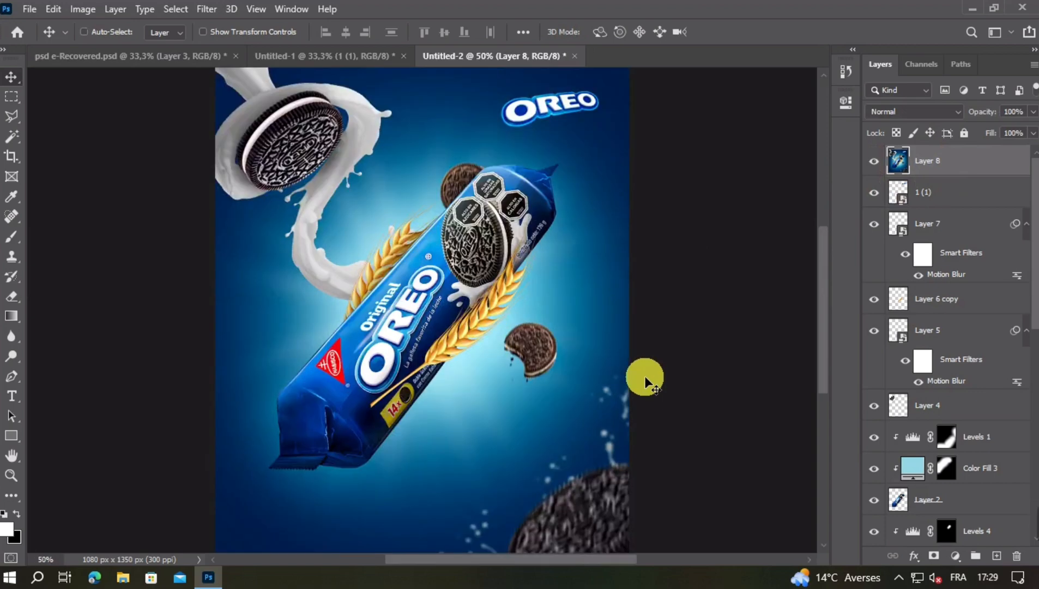
key(ctrl+plus)
scroll(644, 375, up, 3)
scroll(644, 376, up, 1)
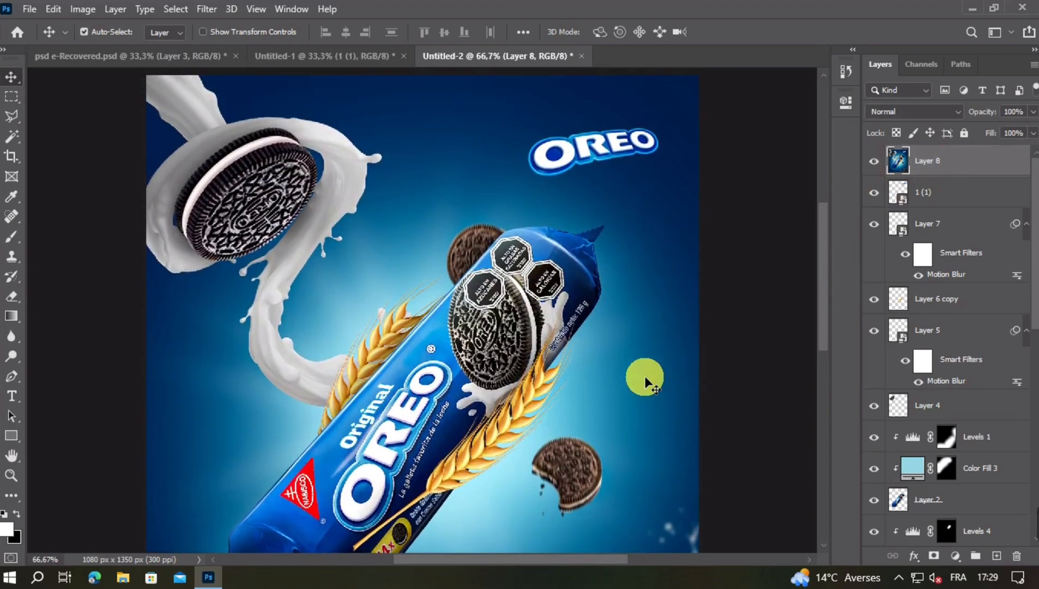
scroll(644, 375, down, 3)
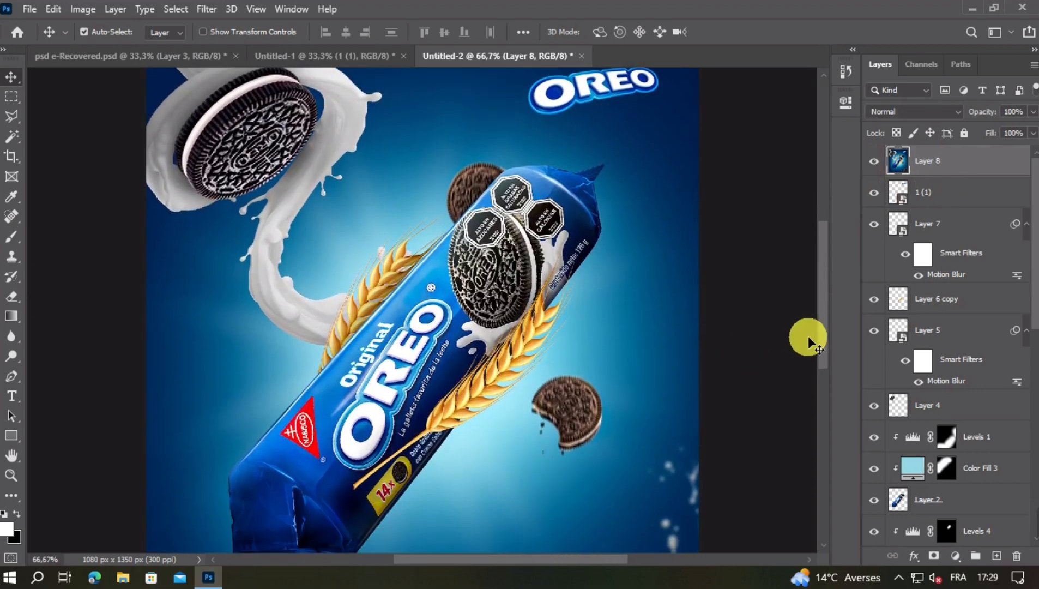
drag(828, 309, 824, 279)
click(770, 306)
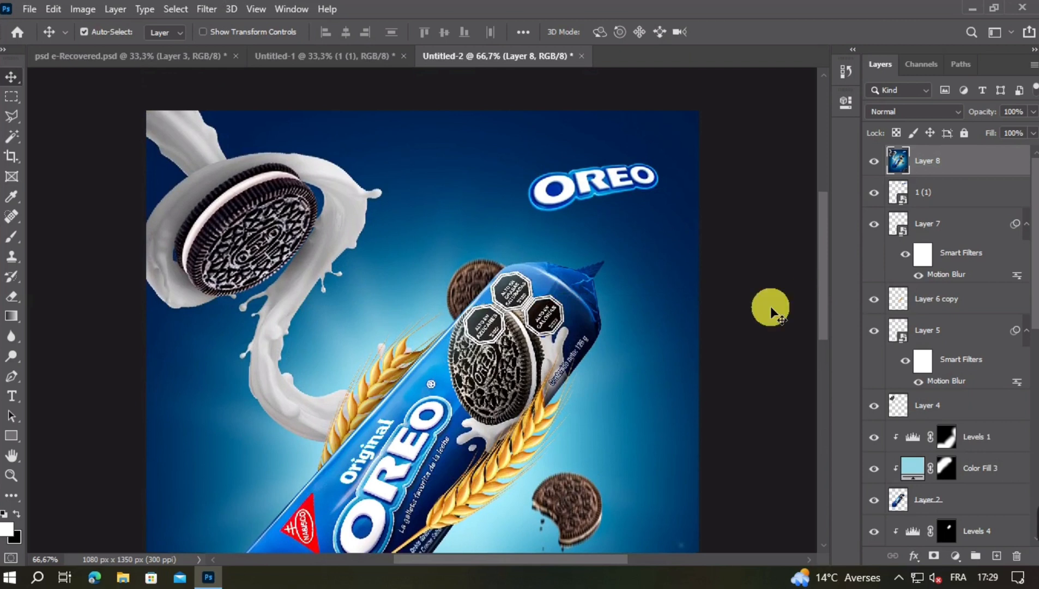
key(ctrl+minus)
key(ctrl+minus)
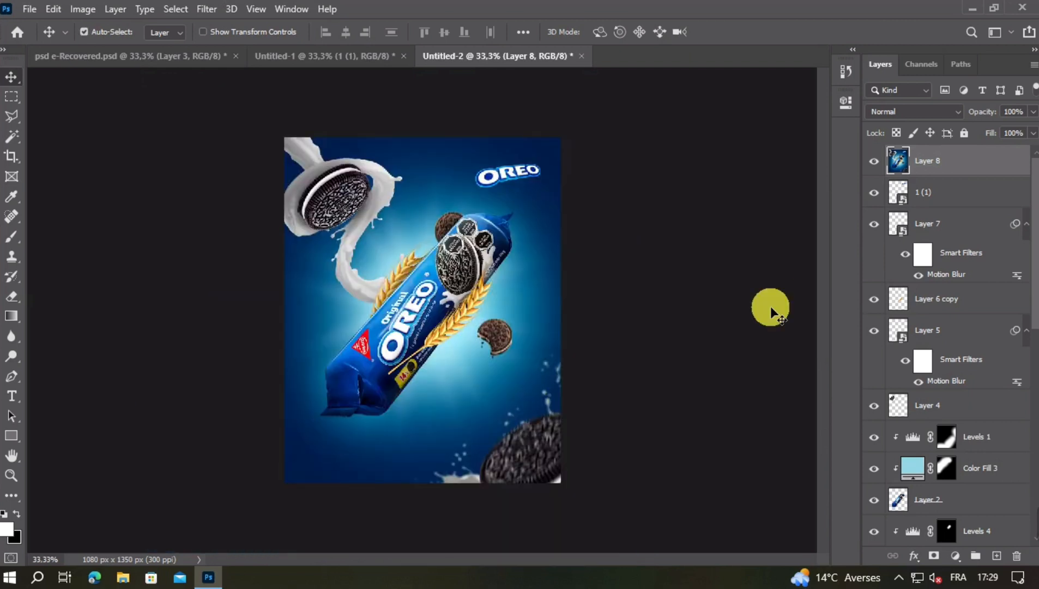